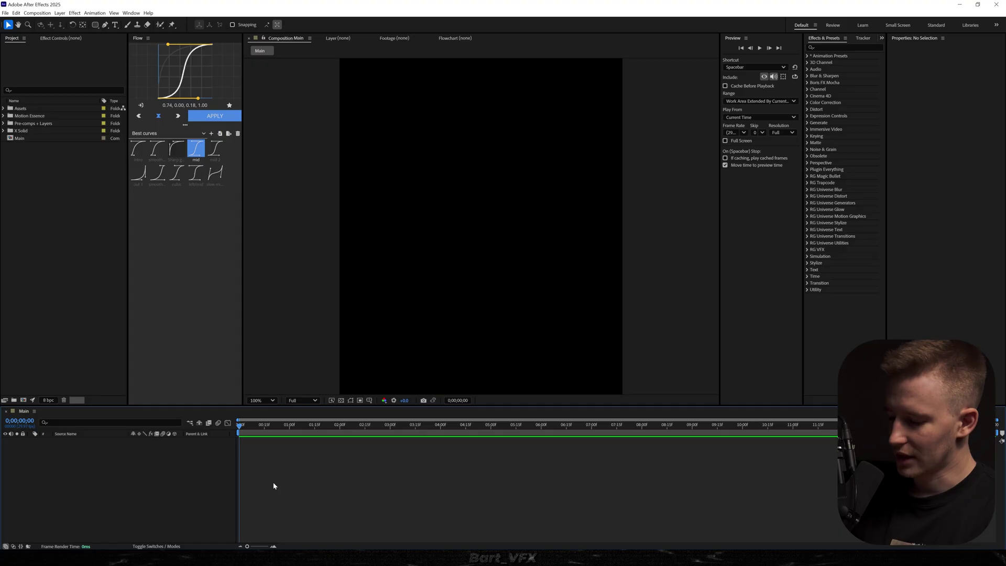
Step: Draw a four-point white zigzag line with the Pen tool that rises, dips briefly and rises again across the composition
key("ctrl+k")
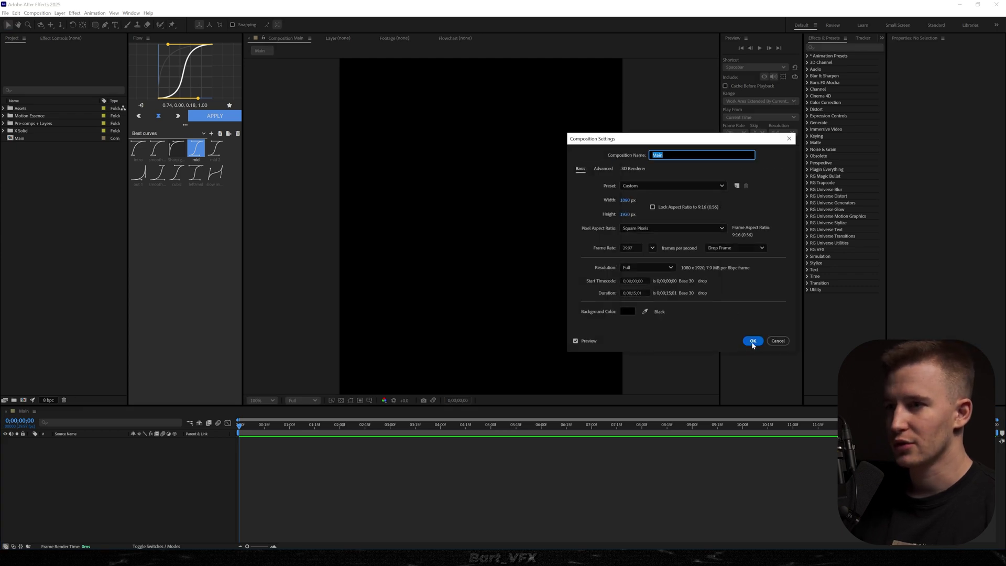
left_click(753, 341)
left_click(106, 26)
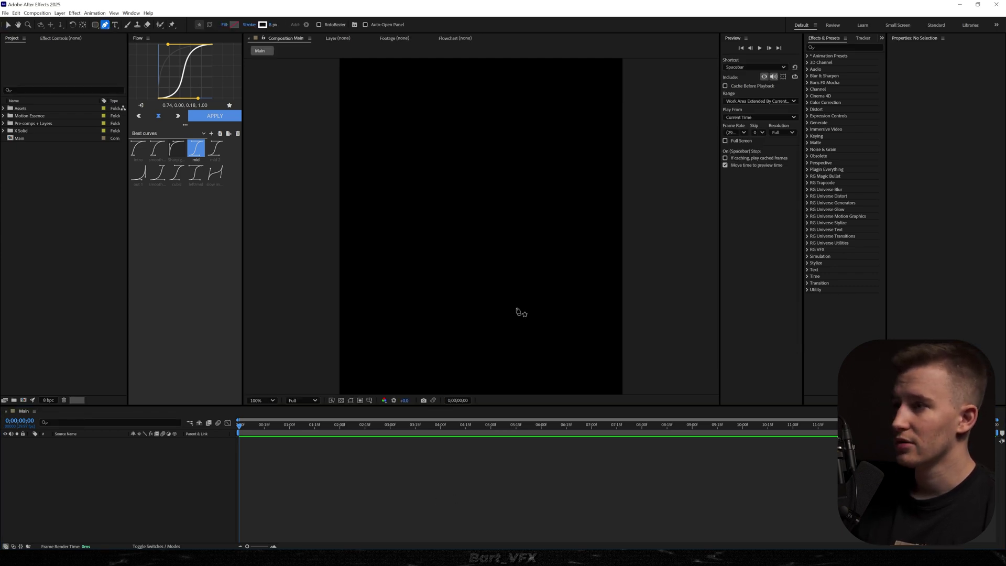
left_click(367, 307)
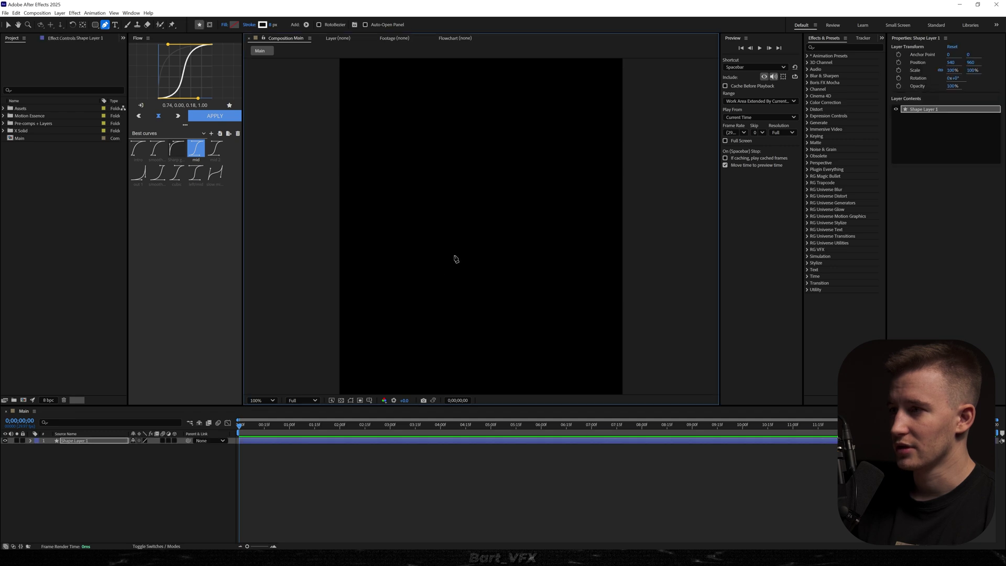
left_click(459, 214)
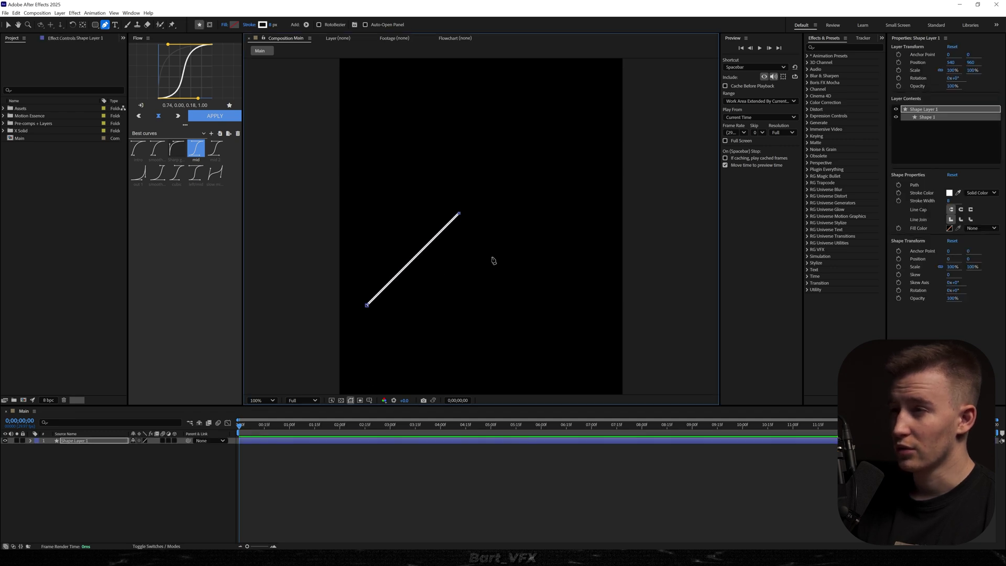
left_click(591, 150)
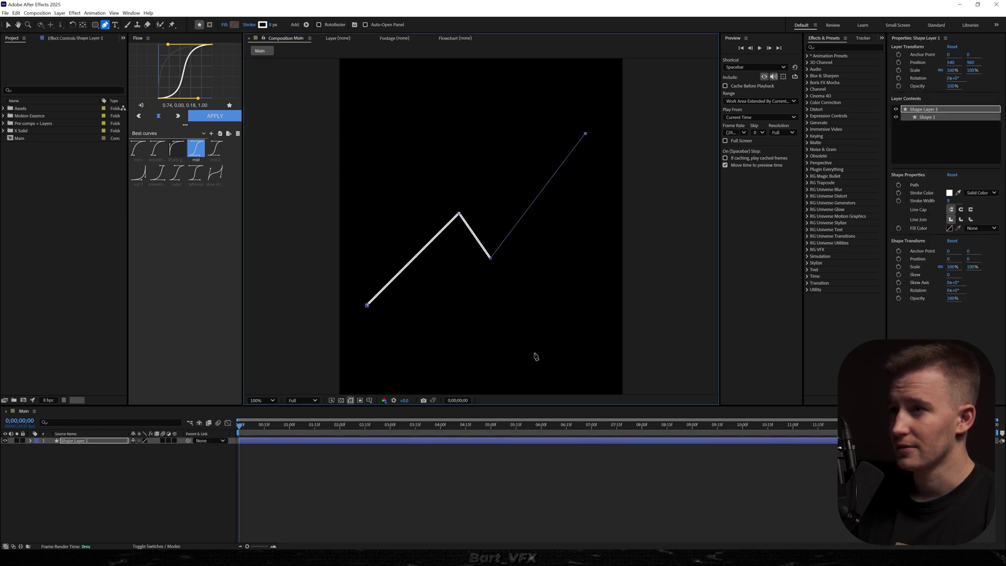
Step: Rename the zigzag's shape layer as Line and deselect it
key("Return")
type("L")
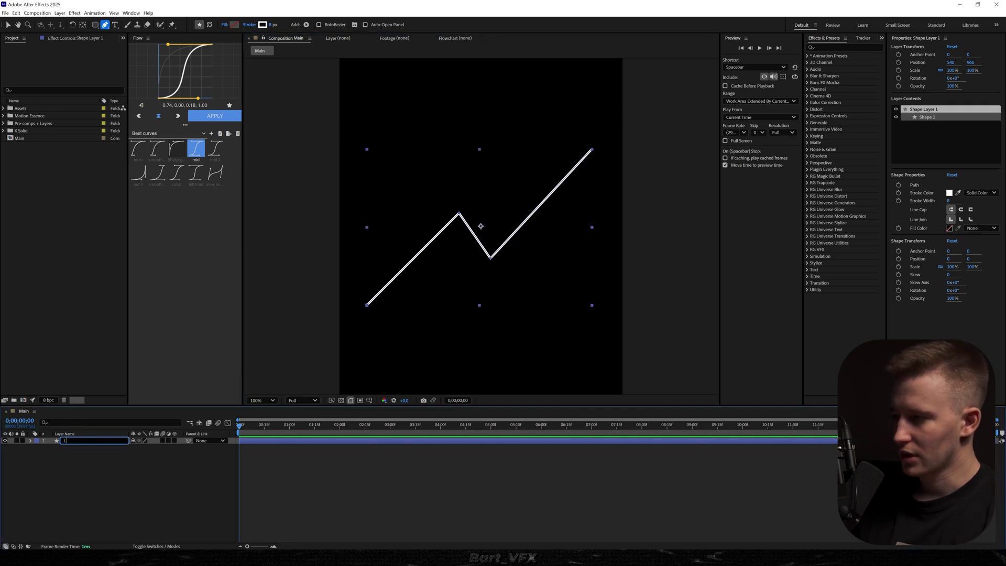
type("ine")
key("Return")
key("v")
key("ctrl+shift+a")
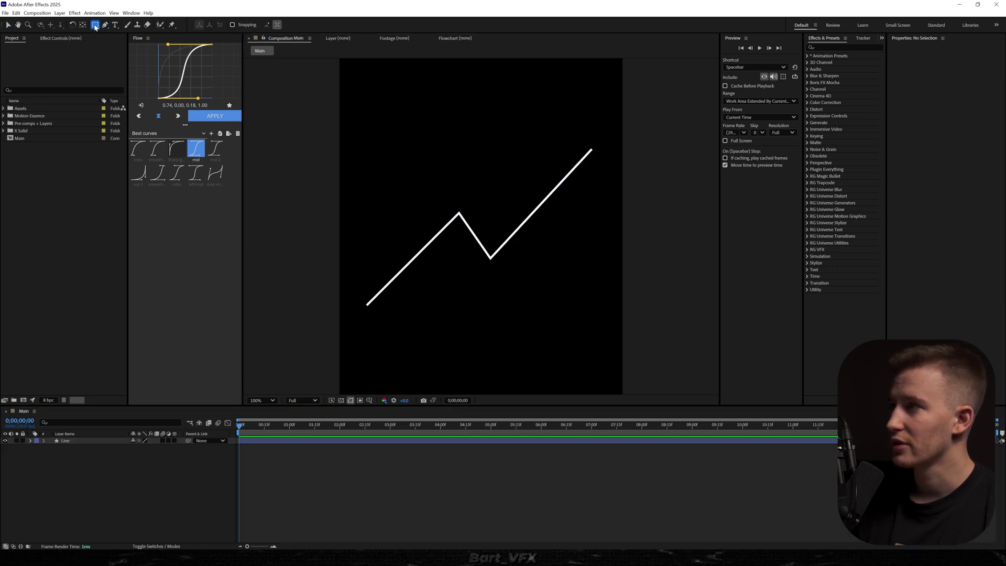
Step: Draw a circle about 26 px wide above the line's dip on a new shape layer, with a solid colour fill
mouse_move(95, 26)
left_mouse_down()
mouse_move(120, 25)
mouse_move(130, 45)
left_mouse_up()
left_click_drag(477, 208, 480, 213)
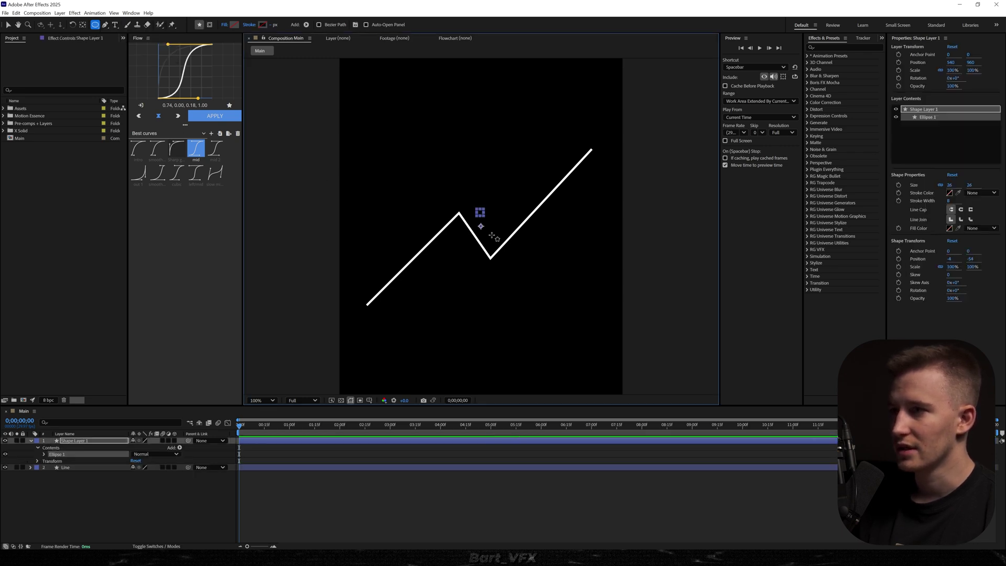
left_click(980, 228)
left_click(980, 250)
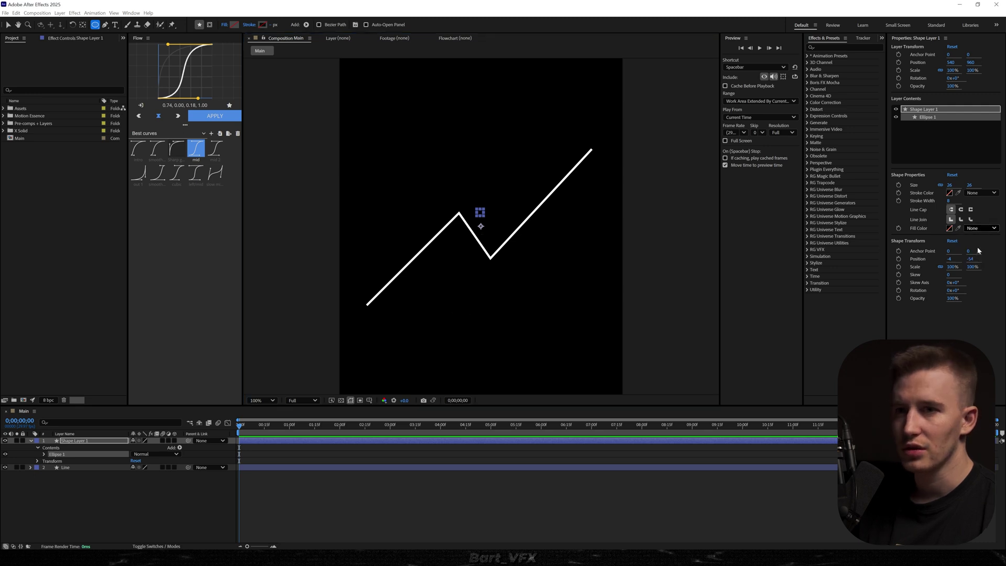
Step: Set the circle's fill colour to white (FFFFFF), centre its anchor point and name its layer Point
left_click_drag(157, 247, 35, 202)
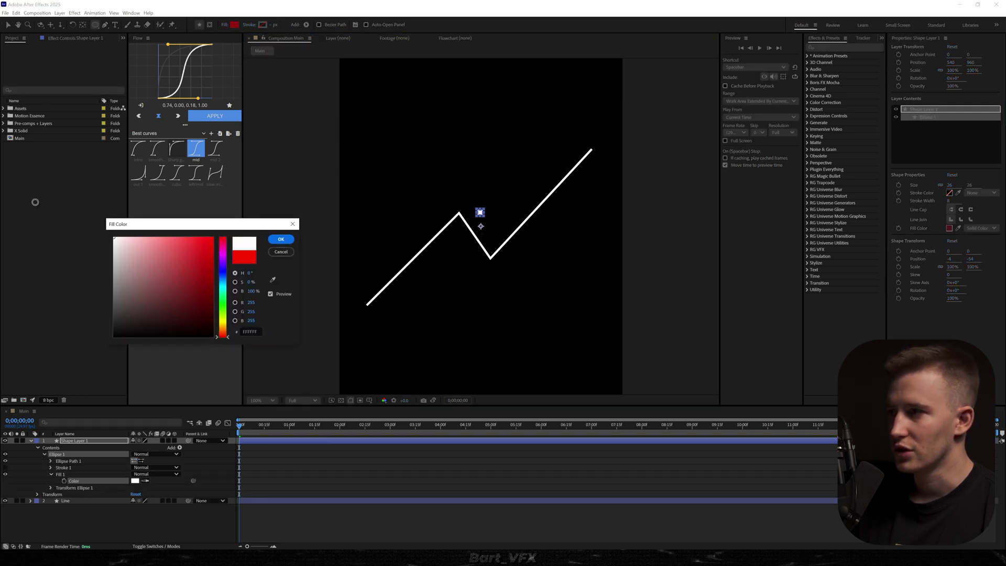
left_click(281, 239)
key("ctrl+alt+Home")
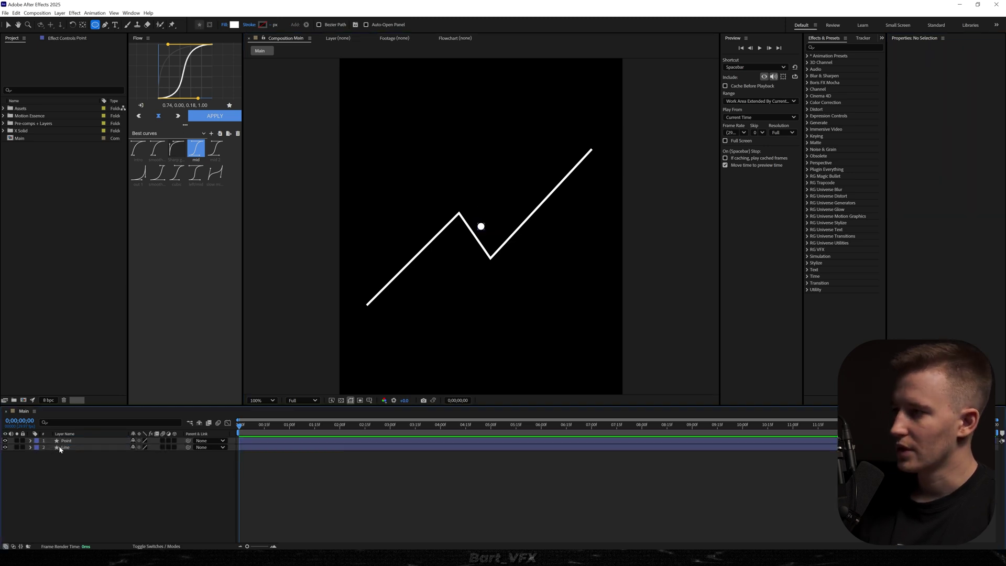
Step: Add Trim Paths to the Line layer and expand its properties
left_click(46, 448)
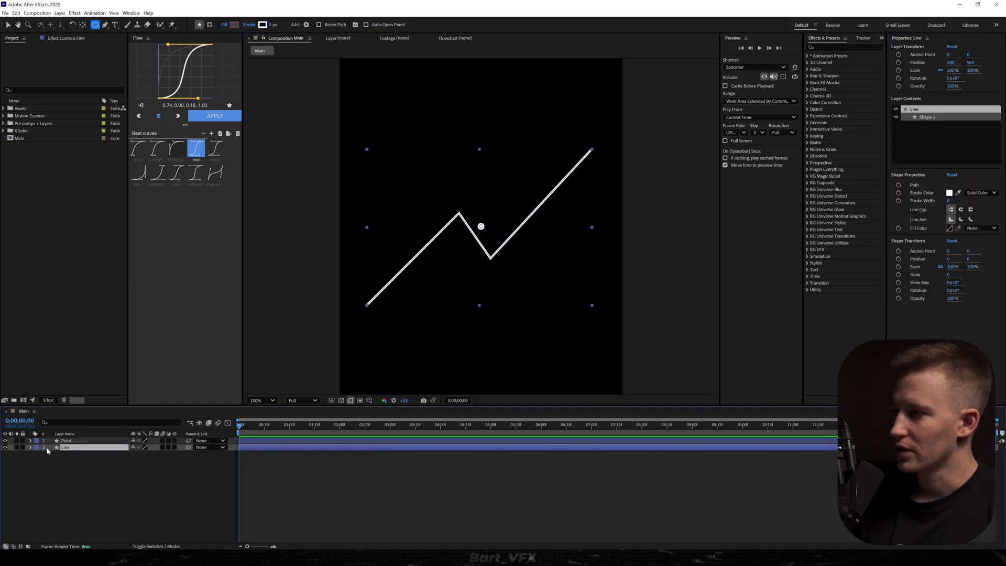
left_click(31, 448)
left_click(179, 455)
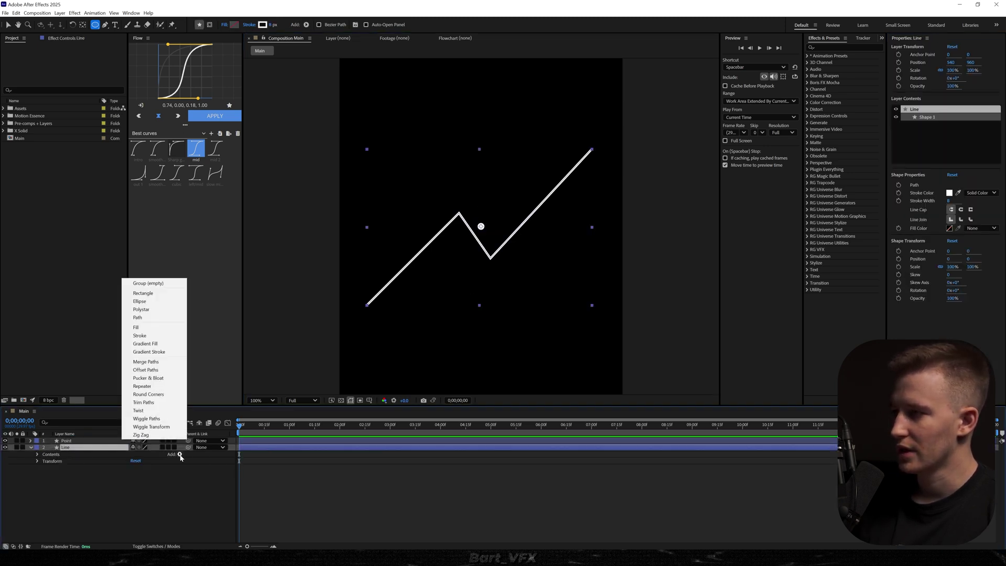
left_click(157, 402)
left_click(43, 467)
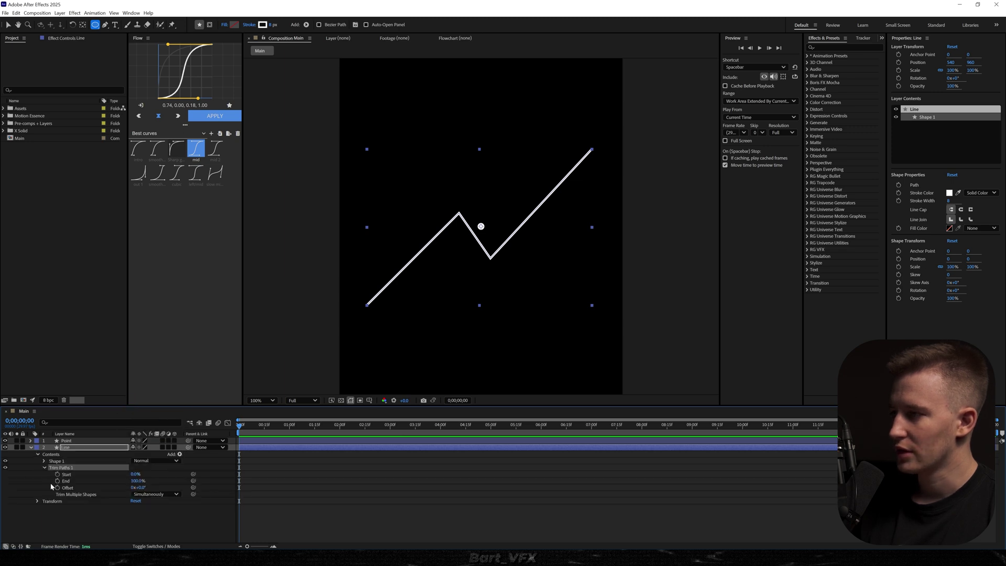
Step: Animate the Trim Paths End from 1% at the start to 100% at about 4 seconds, and preview the line drawing on
left_click(58, 481)
left_click_drag(239, 480, 439, 480)
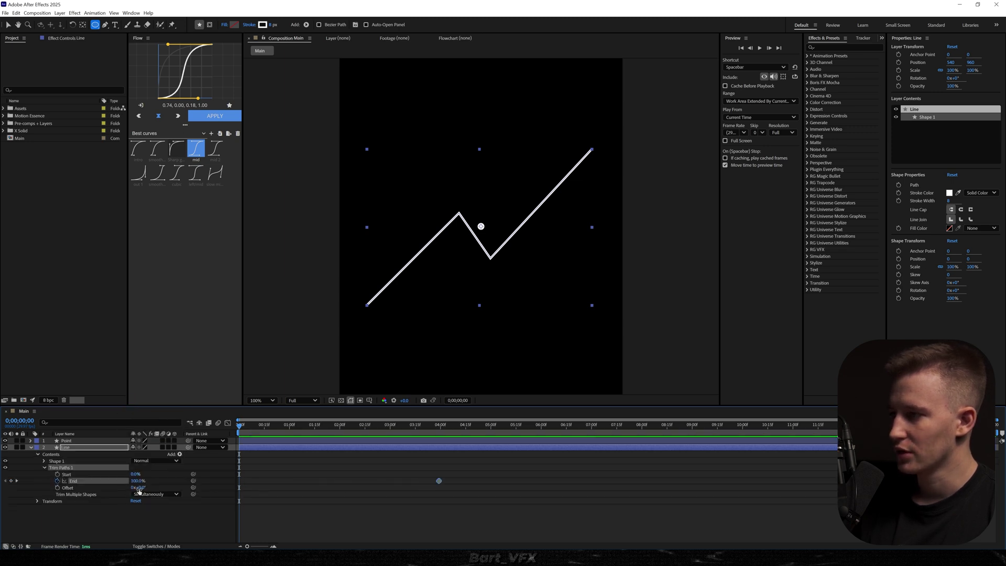
left_click_drag(141, 481, 0, 480)
key("space")
key("space")
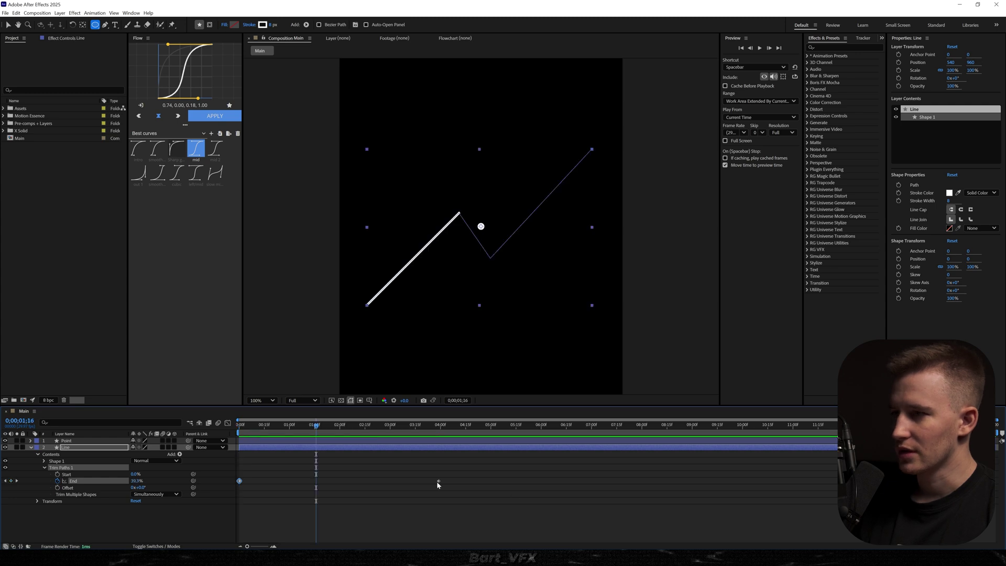
Step: Move the last End keyframe to about 2 seconds 10 frames, apply the mid easing curve to both End keyframes, and preview
left_click_drag(439, 481, 356, 481)
left_click(231, 484)
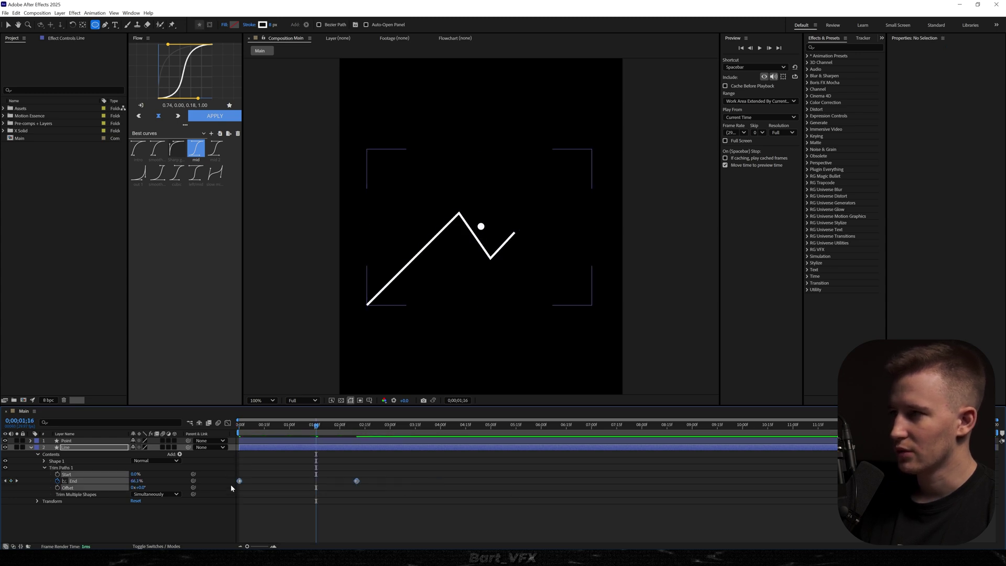
left_click(215, 116)
key("Home")
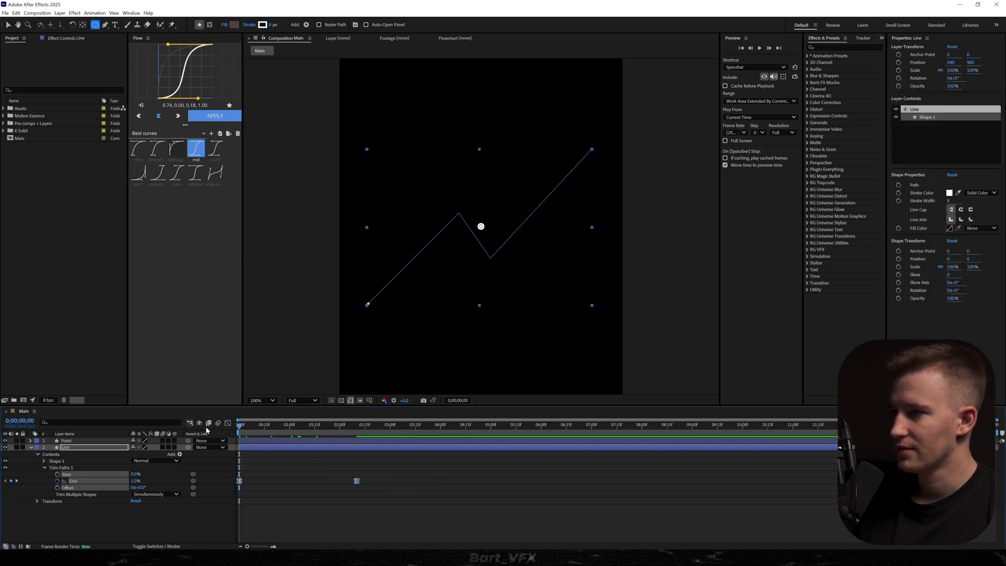
key("space")
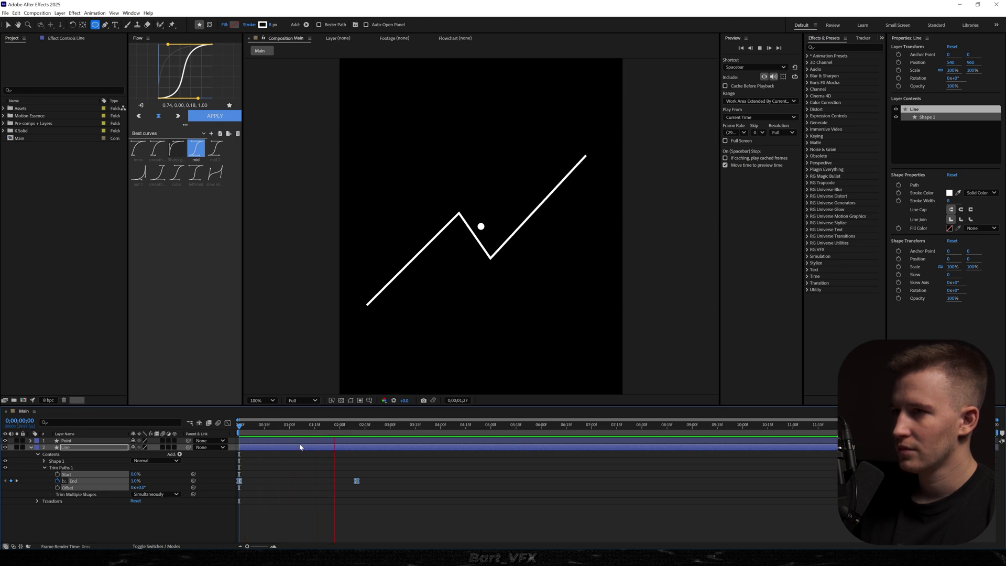
Step: Copy the Path property of Shape 1 on the Line layer
left_click_drag(257, 425, 302, 426)
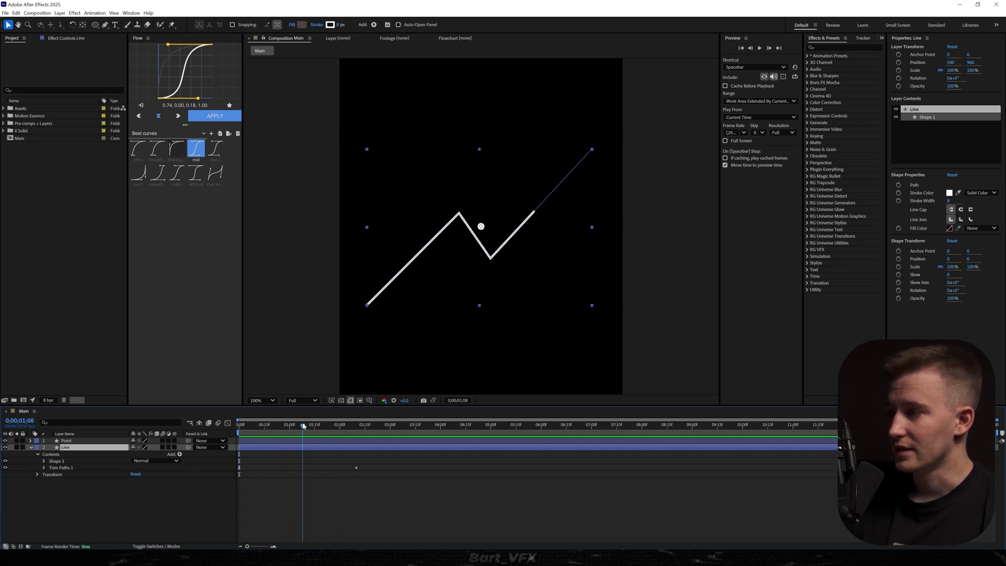
left_click(44, 461)
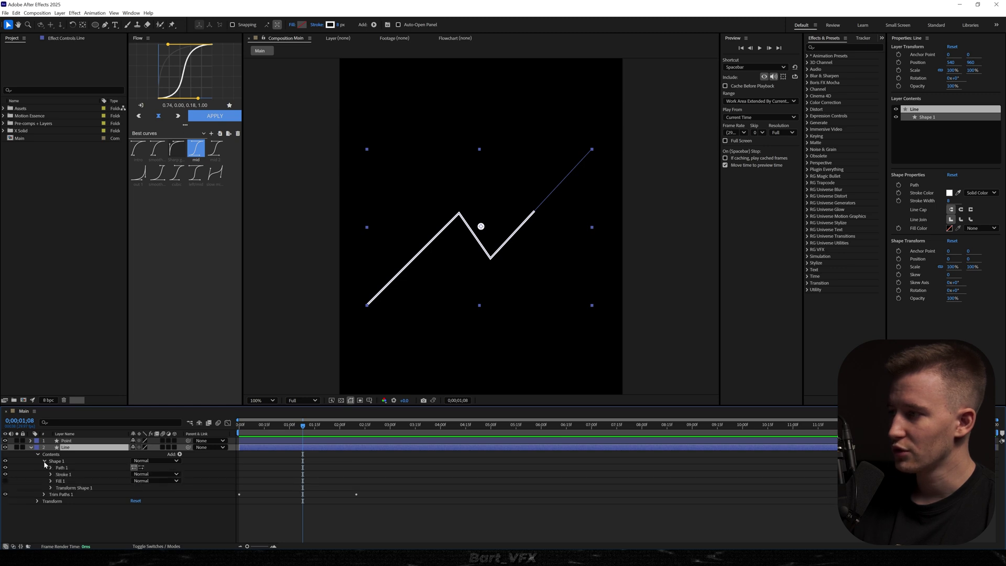
left_click(51, 468)
left_click(75, 474)
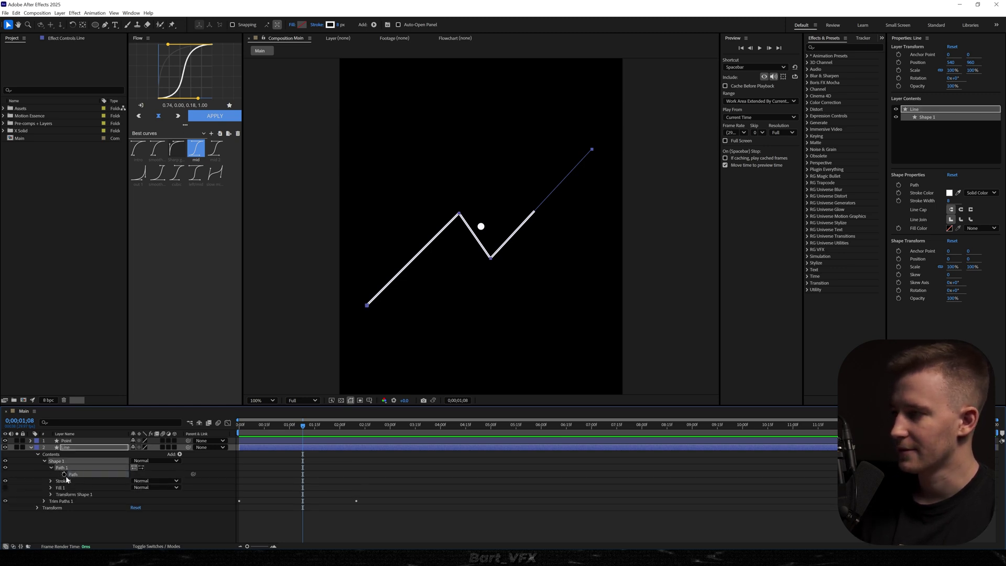
Step: Paste the copied line path into the Point layer's Position at time 0 and preview the circle's motion
left_click(65, 440)
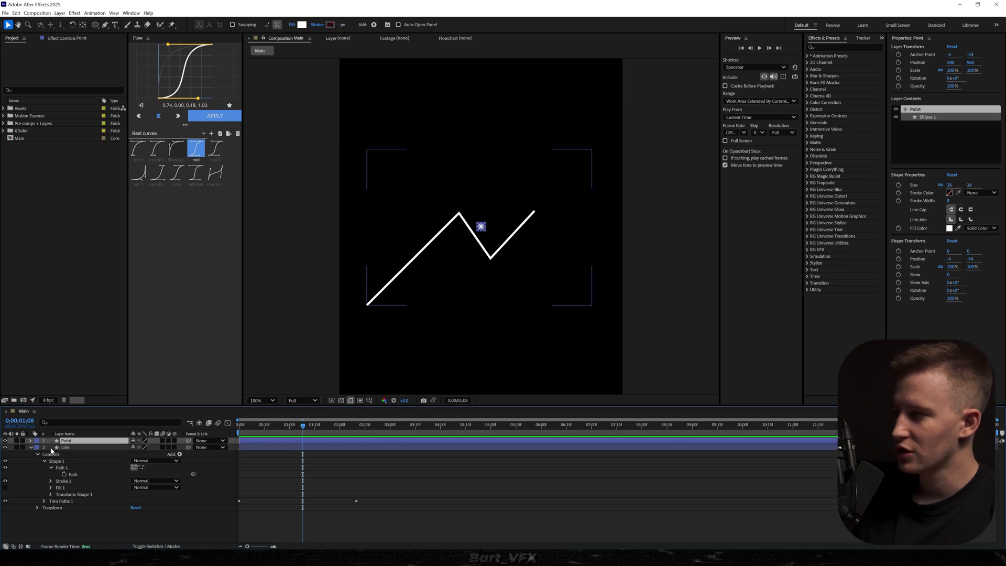
key("p")
key("Home")
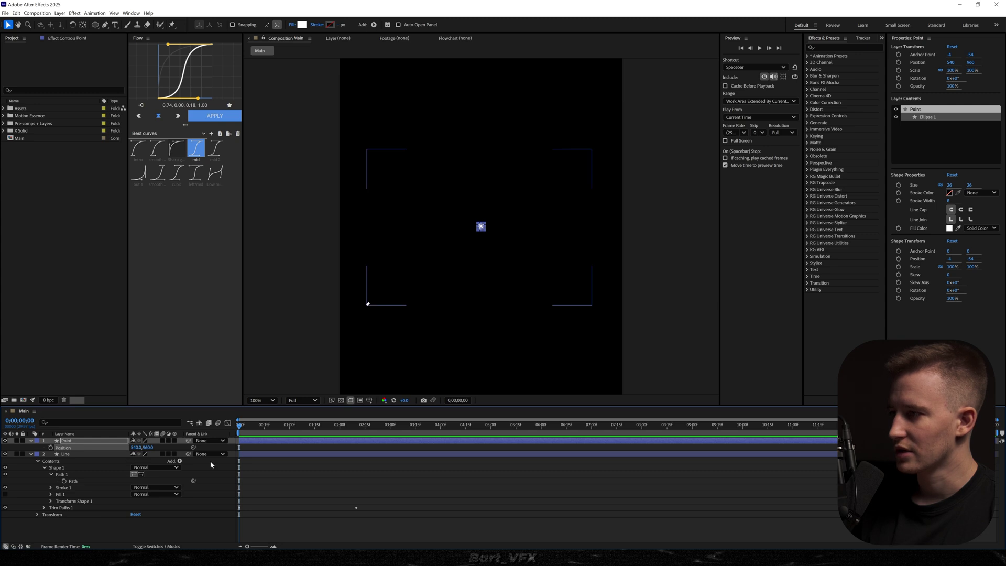
key("space")
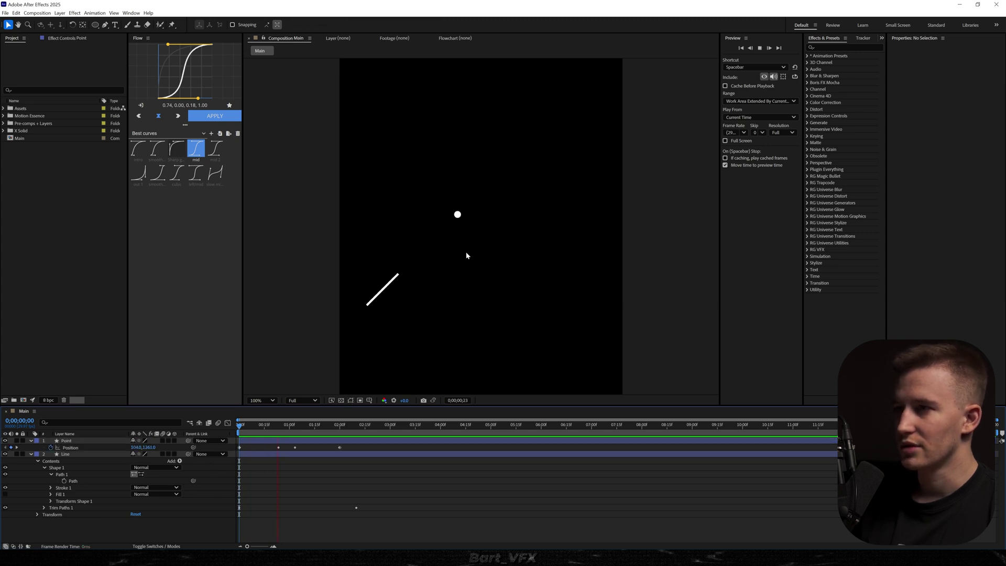
key("space")
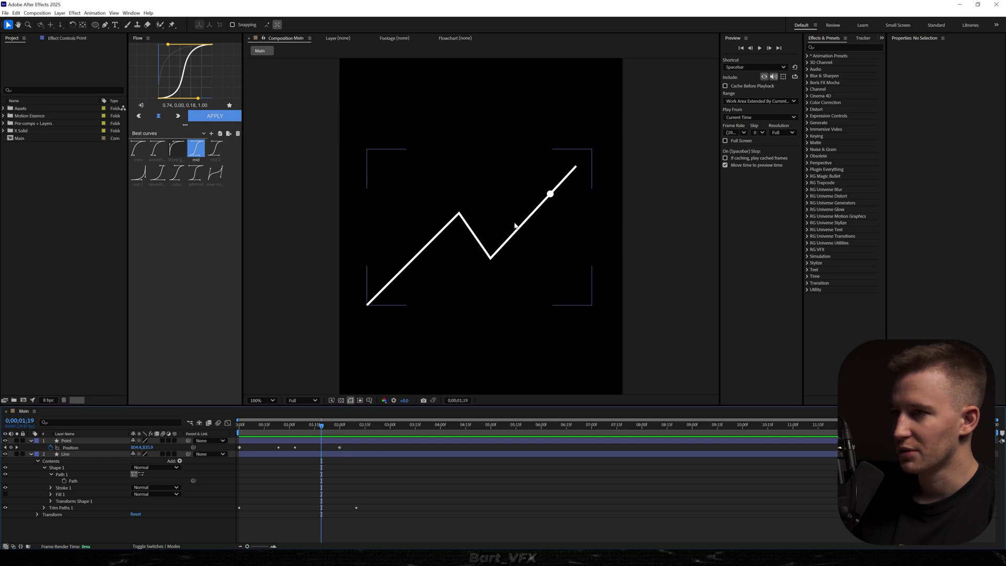
Step: Stretch the Point layer's Position keyframes so the last one lines up with the Line layer's final End keyframe
left_click(328, 454)
key("u")
left_click(231, 447)
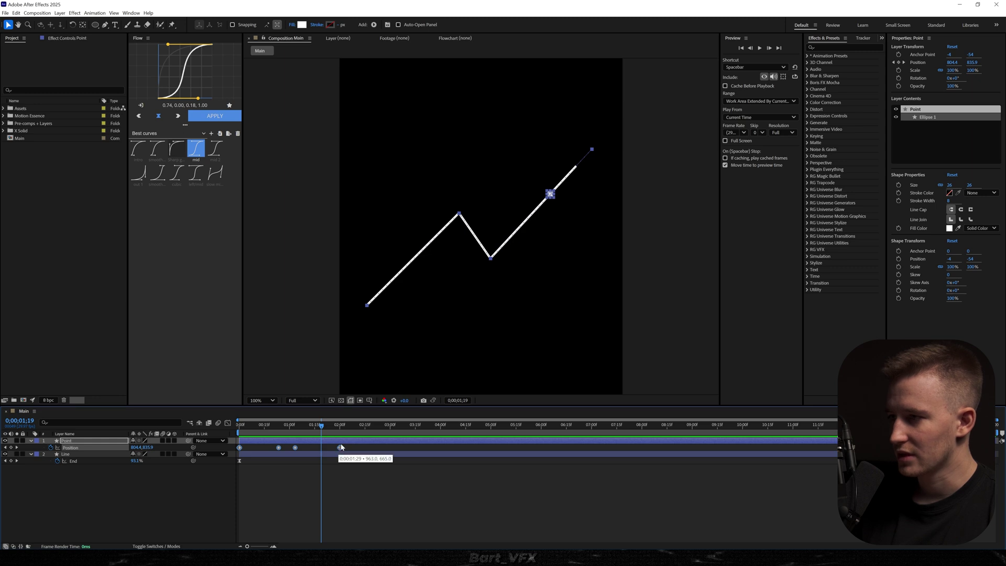
mouse_move(341, 449)
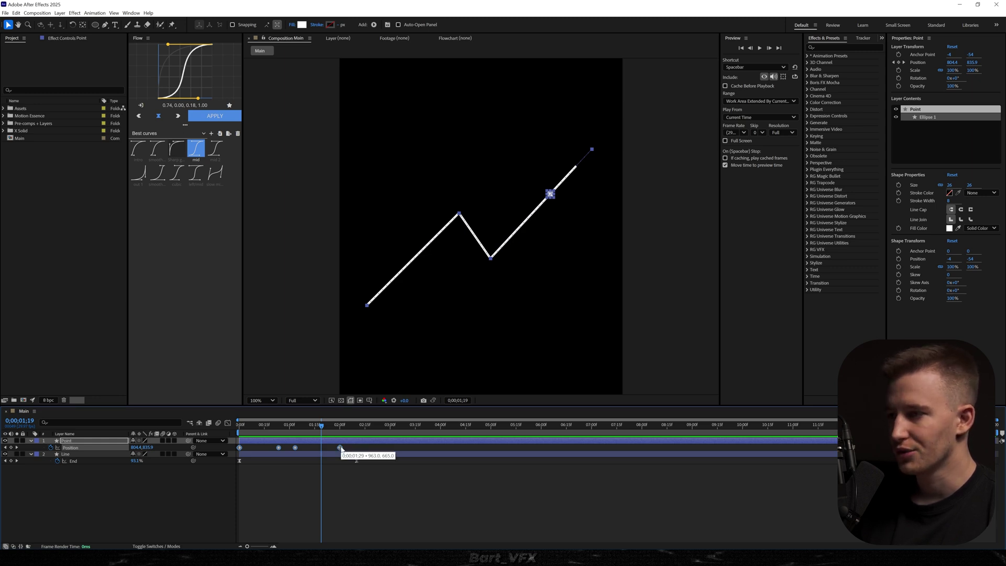
left_click_drag(341, 449, 358, 449)
scroll(354, 460, "up", 3)
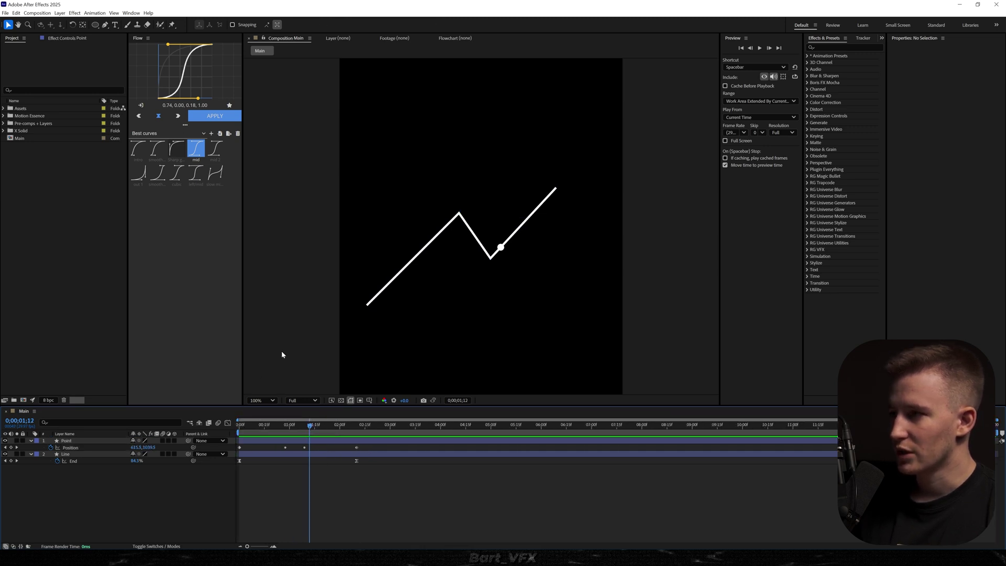
Step: Apply the mid easing curve to all of the Point layer's Position keyframes and preview the animation from the start
left_click_drag(375, 448, 215, 454)
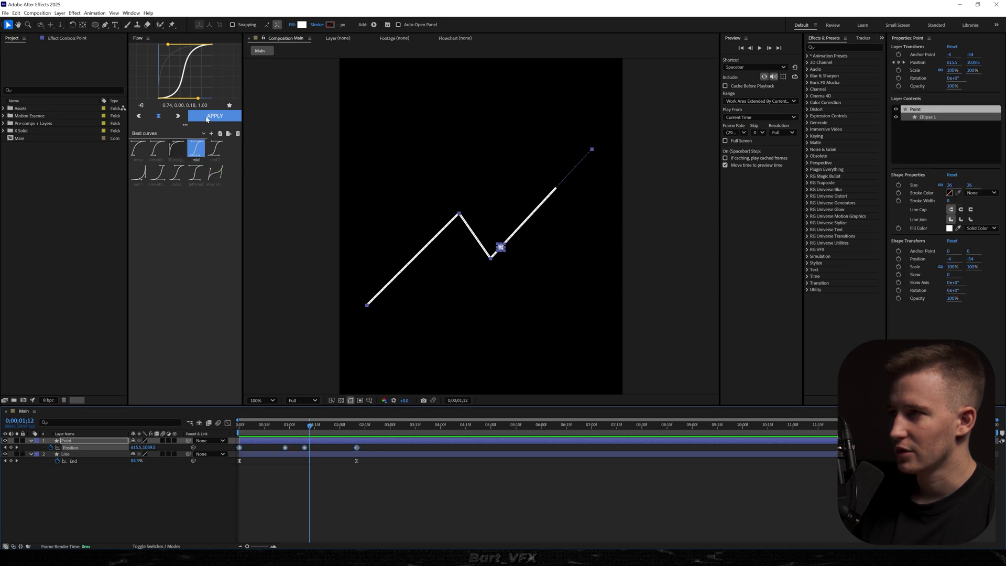
left_click(212, 116)
key("Home")
key("space")
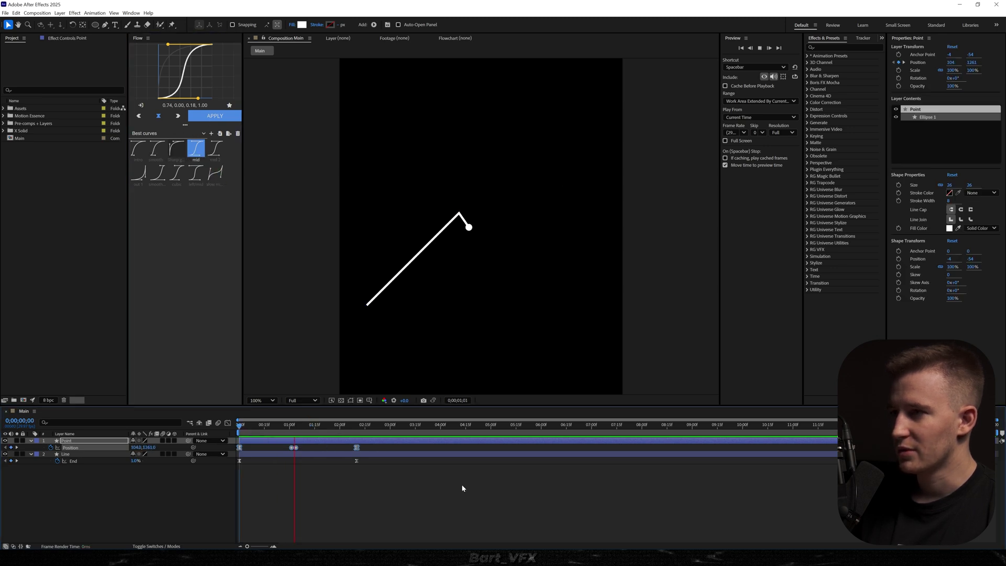
Step: Apply Easy Ease to all Position and End keyframes on the Point and Line layers
left_click_drag(374, 448, 233, 472)
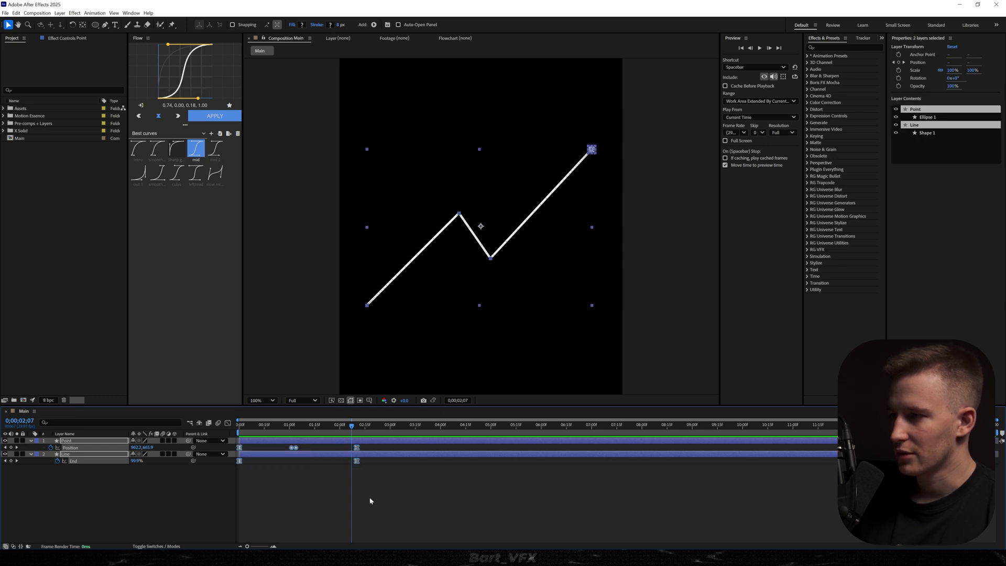
right_click(357, 460)
mouse_move(398, 455)
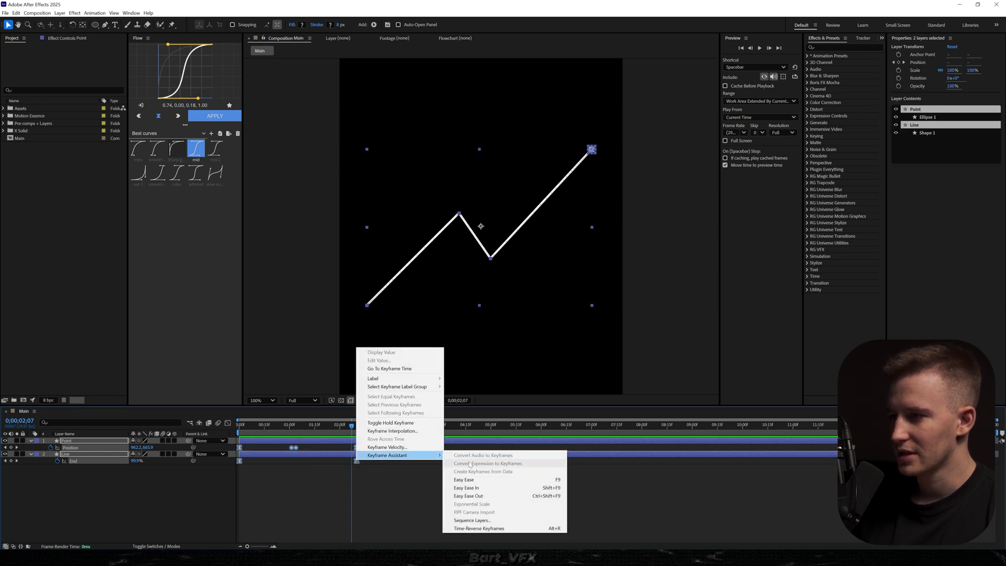
left_click(464, 480)
Step: Reshape both layers' speed curves in the Graph Editor into a steep central peak with long eases at both ends, and preview
left_click(228, 423)
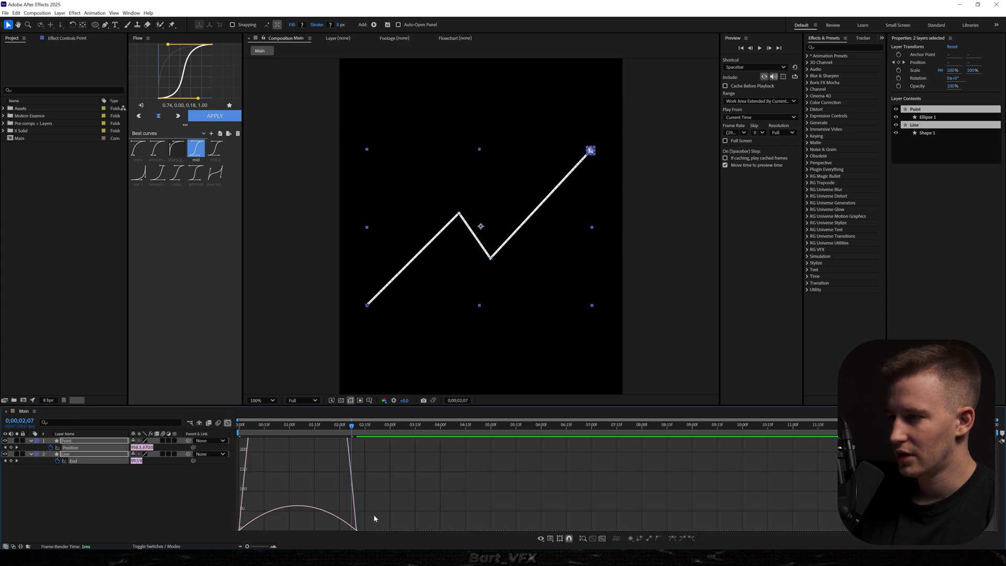
left_click_drag(385, 505, 280, 525)
key("space")
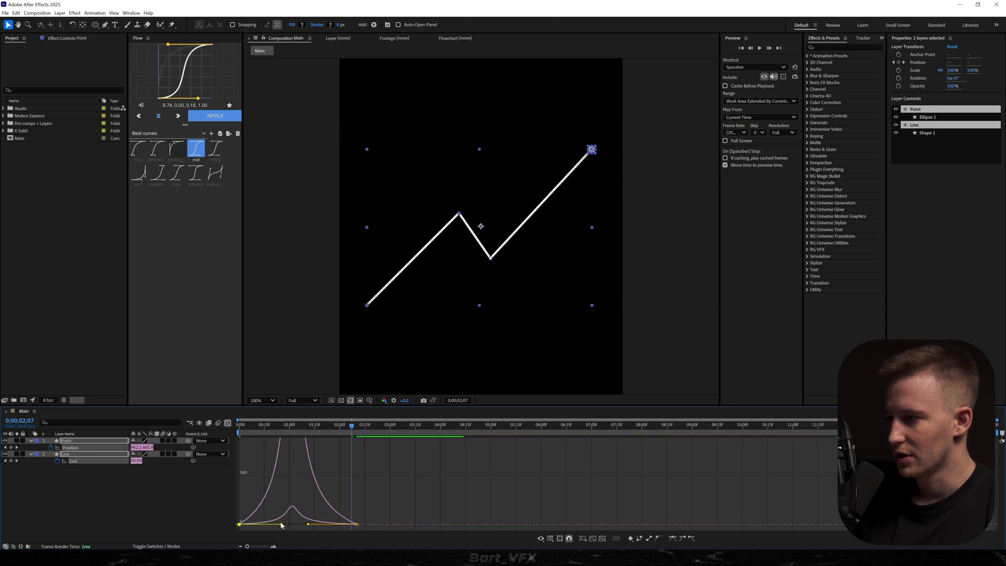
Step: Leave the Graph Editor, then pre-compose the Point and Line layers into a new composition named Line
key("shift+F3")
left_click(387, 462)
key("space")
left_click(266, 440)
left_click(255, 455, "shift")
right_click(254, 454)
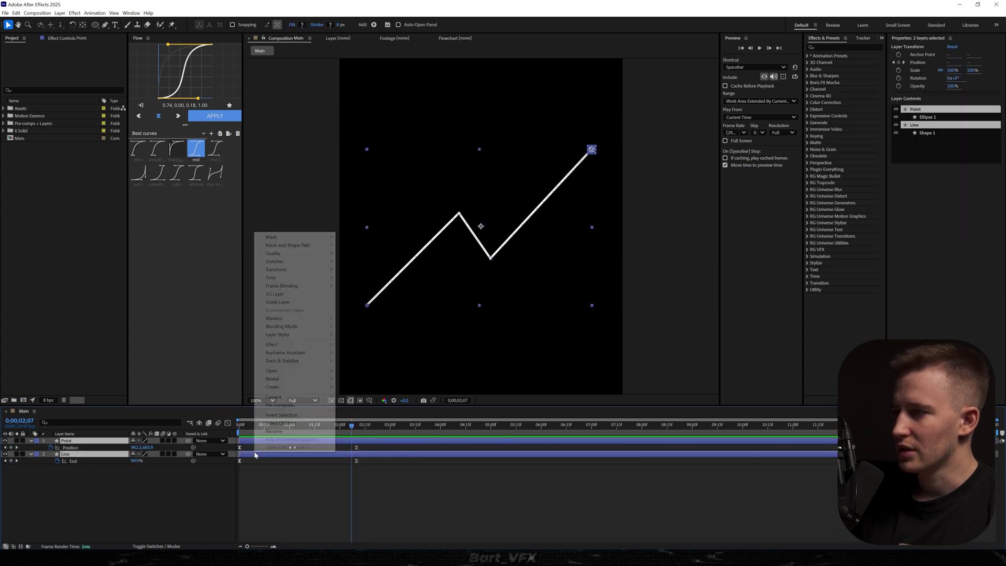
left_click(277, 405)
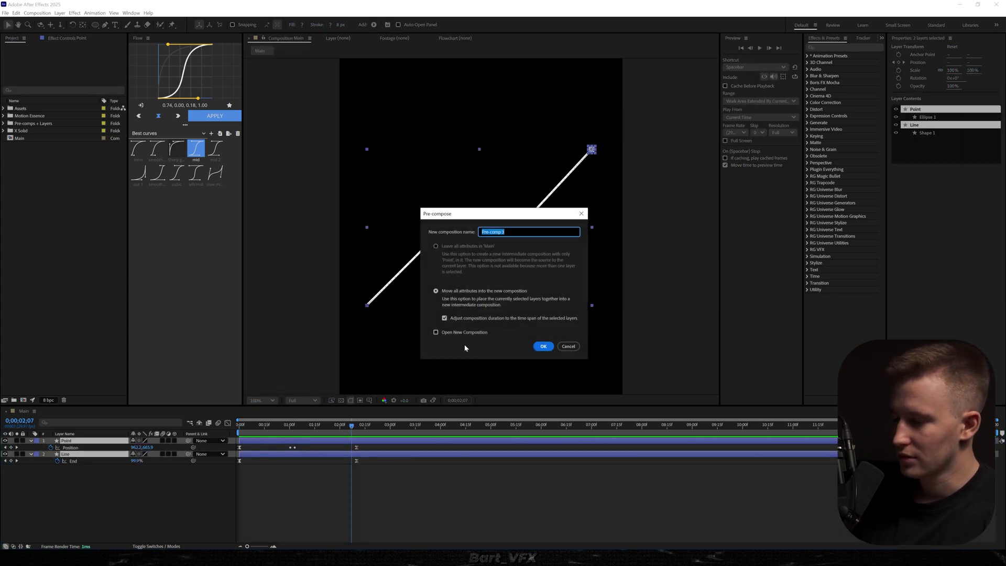
type("Line")
key("Return")
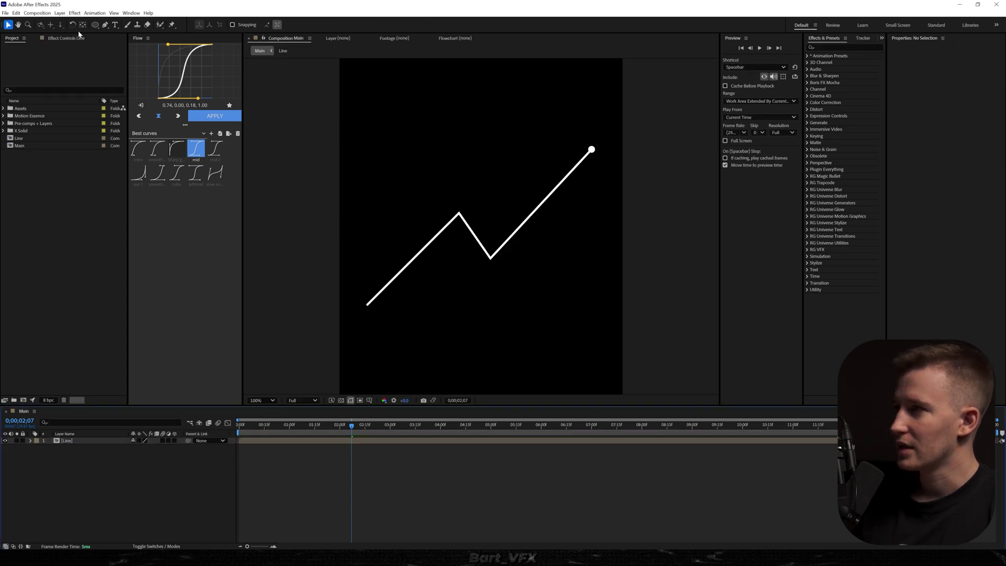
Step: Add a new dark gray solid layer named Grid to the Main composition
right_click(125, 479)
mouse_move(173, 389)
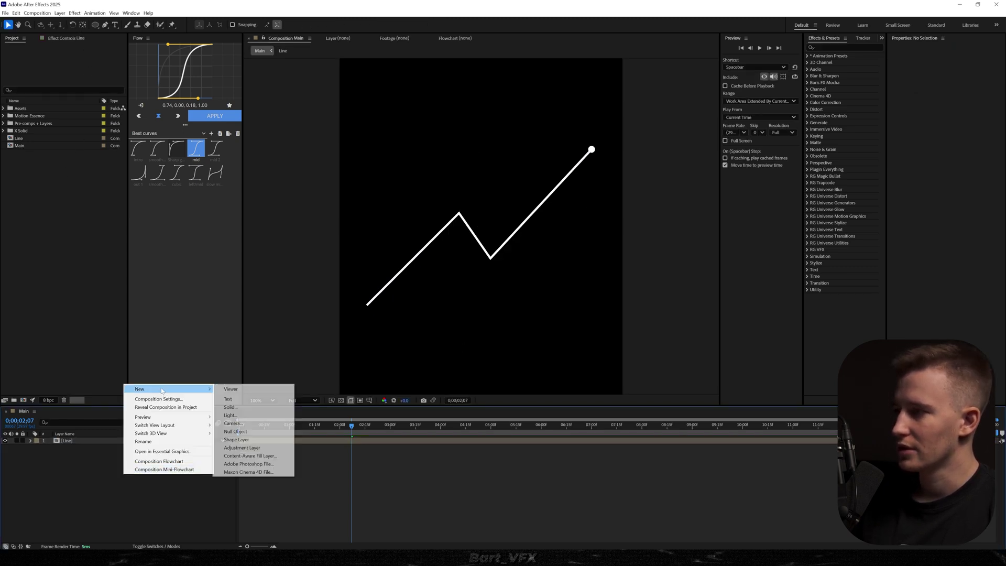
left_click(249, 411)
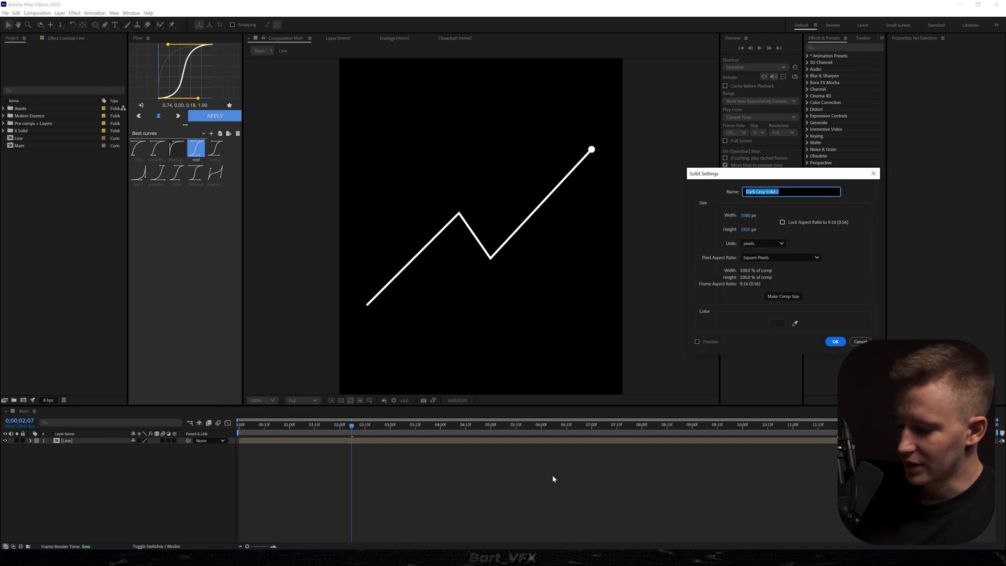
type("Grid")
key("Return")
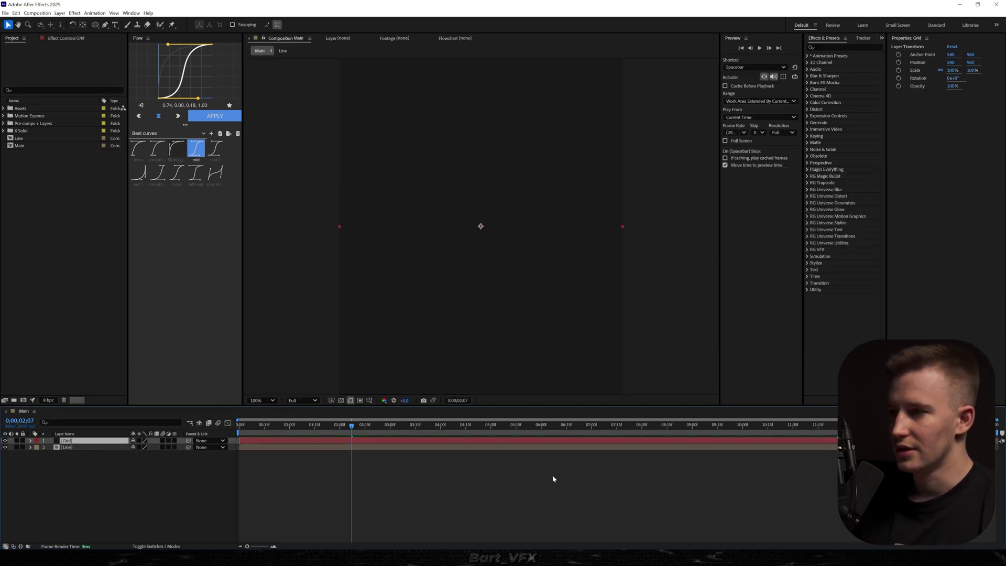
Step: Apply the Generate Grid effect to the Grid solid and place that layer below the Line pre-comp
left_click(74, 13)
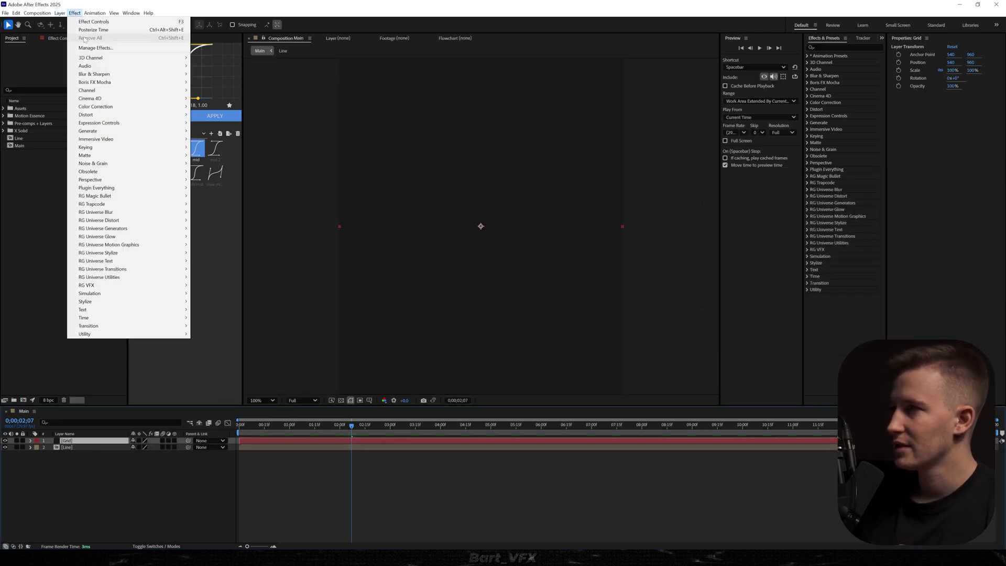
mouse_move(157, 130)
left_click(210, 276)
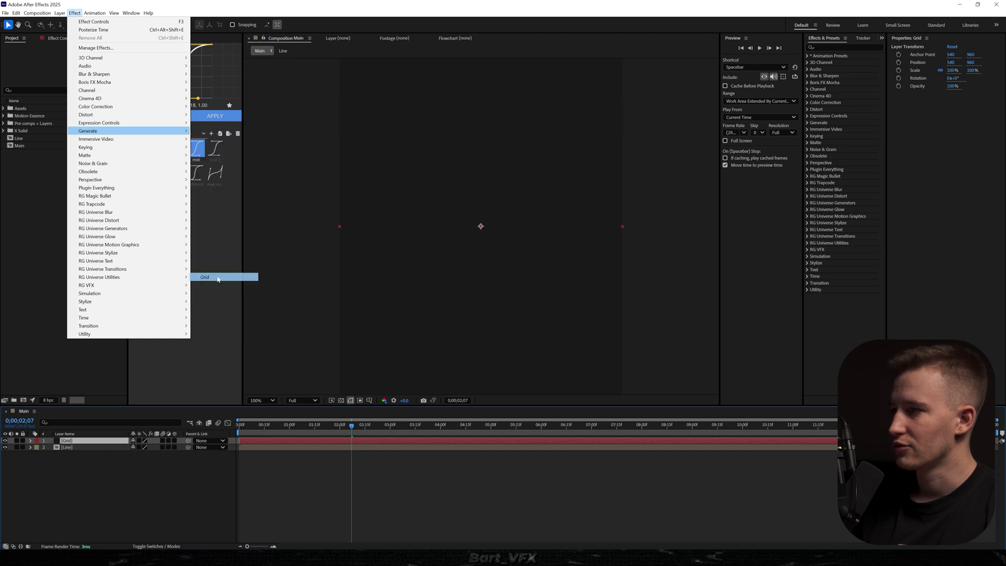
left_click_drag(68, 468, 74, 466)
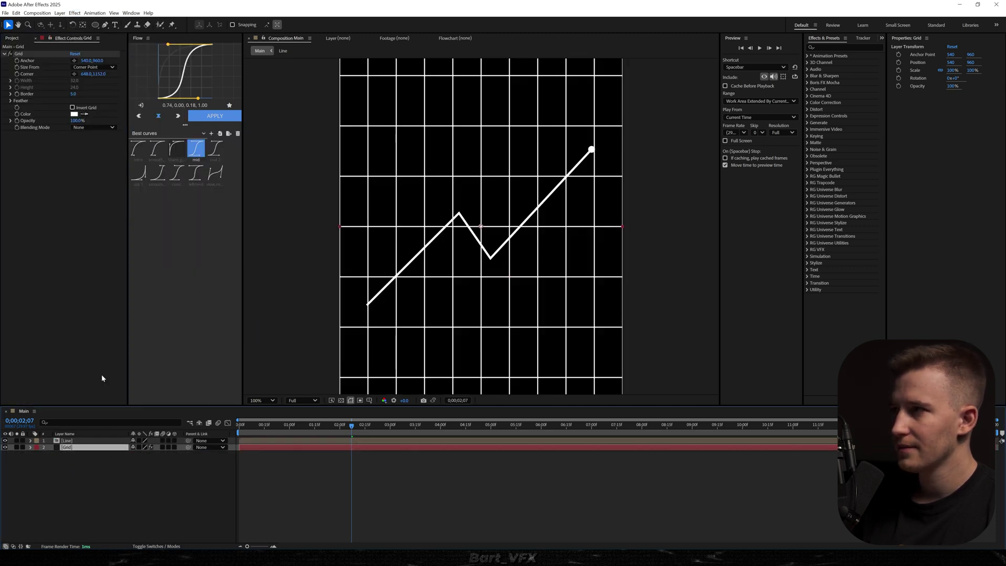
Step: Set the Grid effect's Border to 2.5 and adjust its Corner point to about 647.5, 1060.5 for smaller cells
left_click(74, 94)
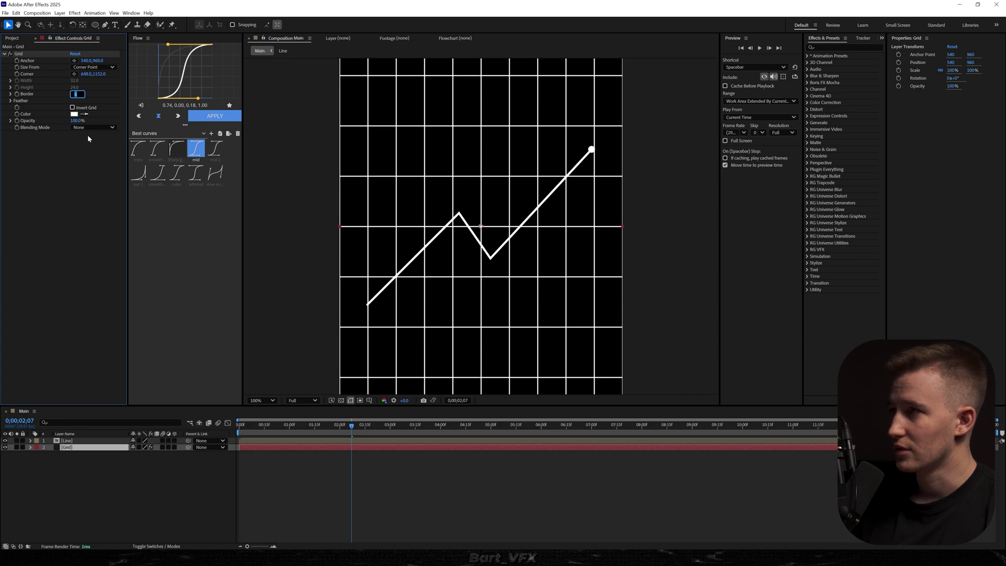
type("2.5")
key("Return")
left_click_drag(98, 74, 71, 74)
left_click_drag(508, 263, 509, 255)
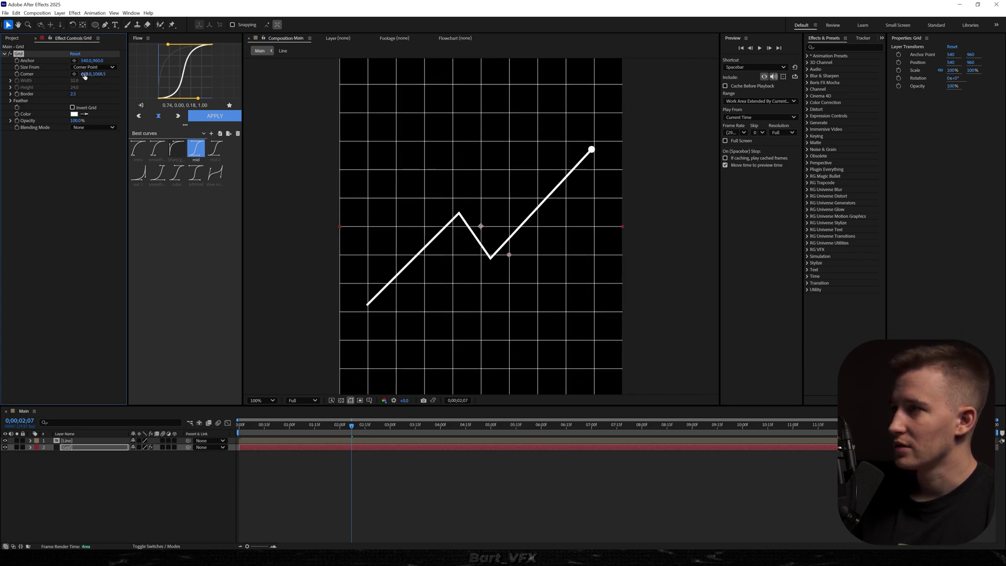
key("ctrl+z")
left_click_drag(87, 60, 83, 74)
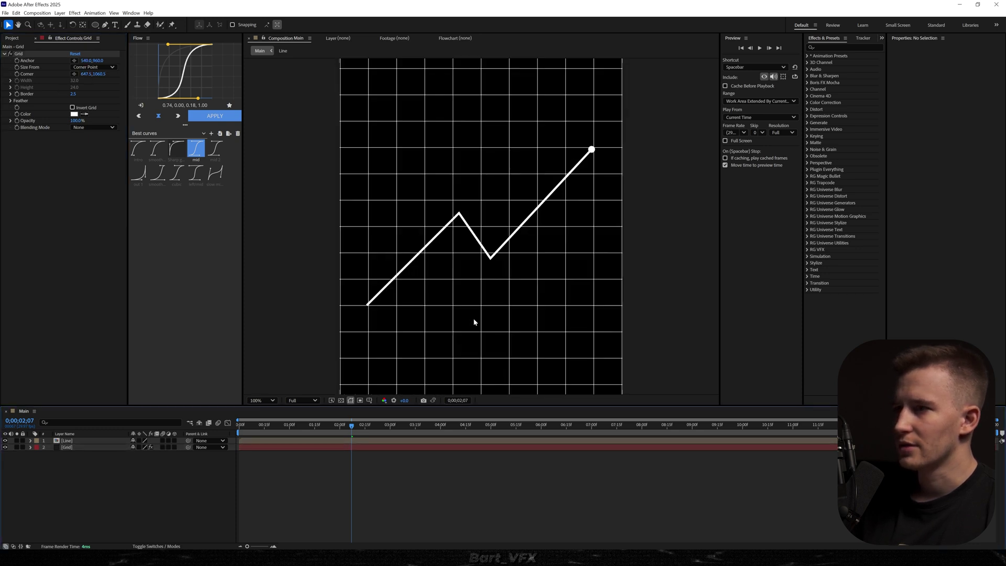
Step: Thin the grid's Border to 2 and return the playhead to the start of the composition
left_click(73, 94)
key("Return")
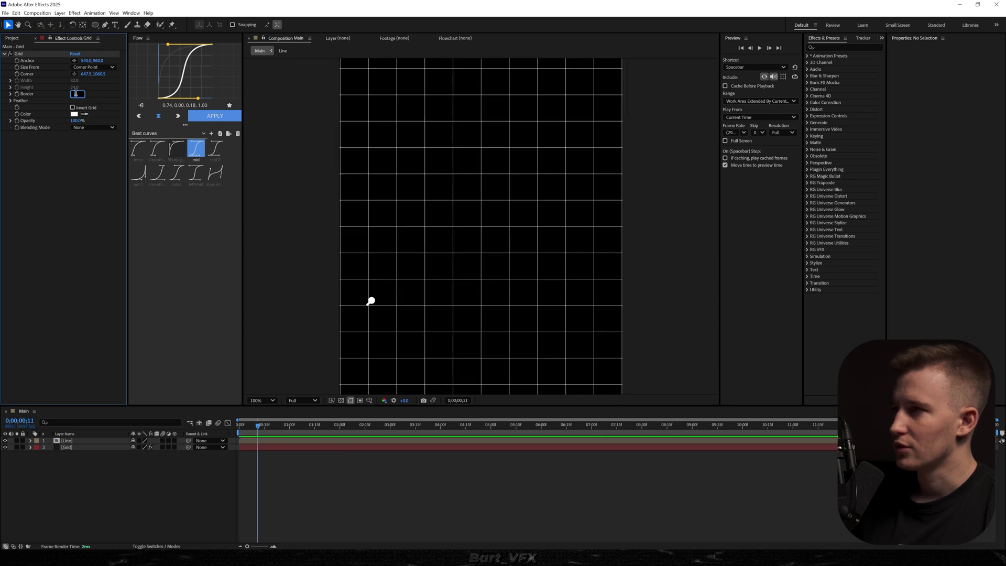
left_click_drag(257, 425, 184, 435)
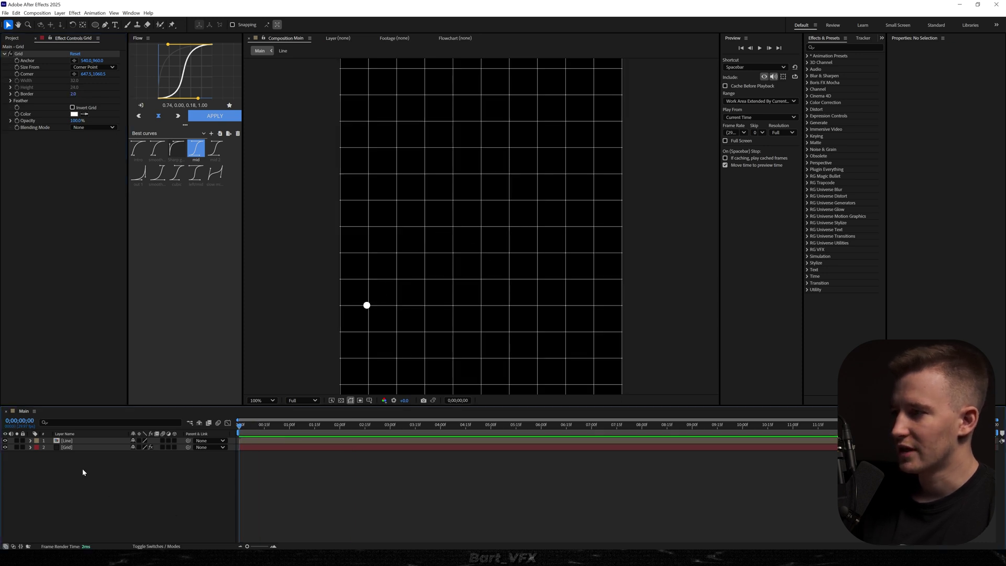
Step: Pre-compose the Line and Grid layers together into a composition named Line + Grid
left_click(67, 440)
left_click(72, 449, "shift")
right_click(71, 453)
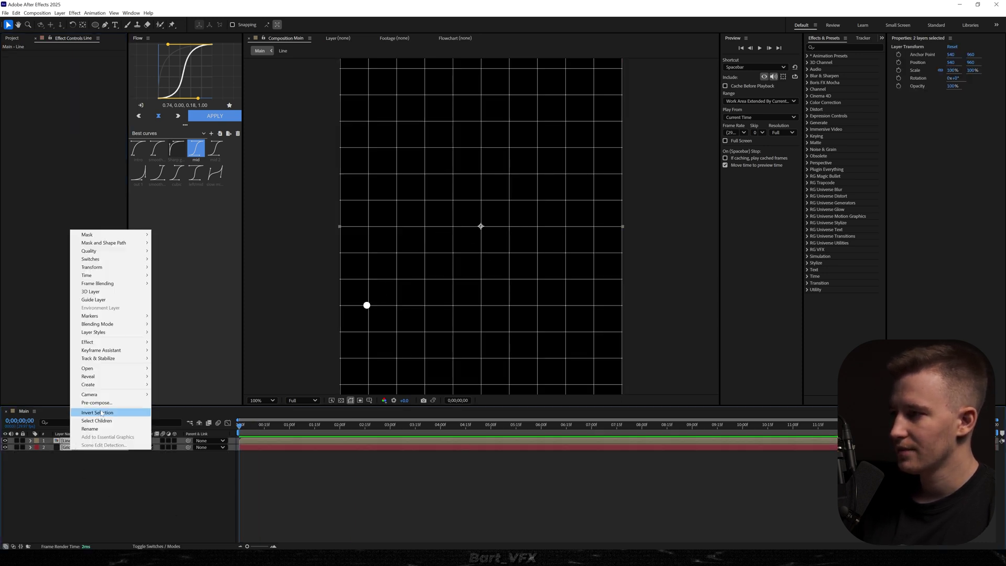
left_click(83, 412)
type("Line + Gri")
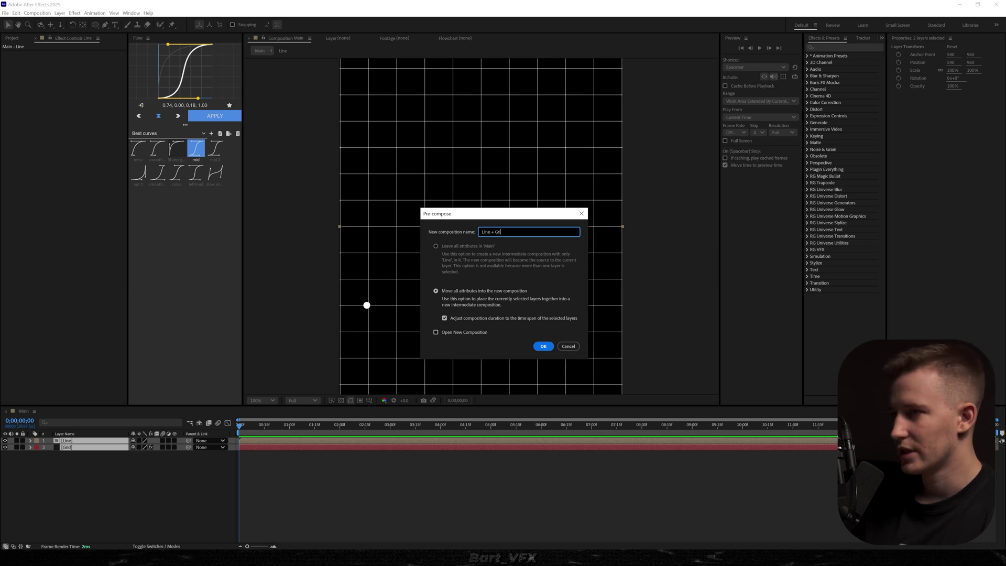
type("d")
key("Return")
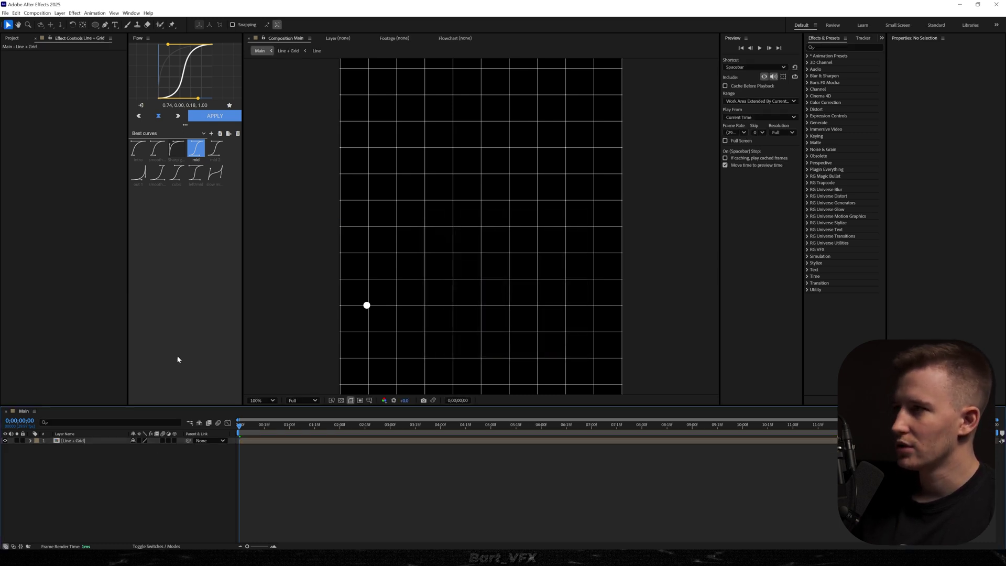
Step: Draw a white rounded square of about 986 by 986 px, centred over the grid, as a new shape layer
left_click_drag(95, 25, 133, 34)
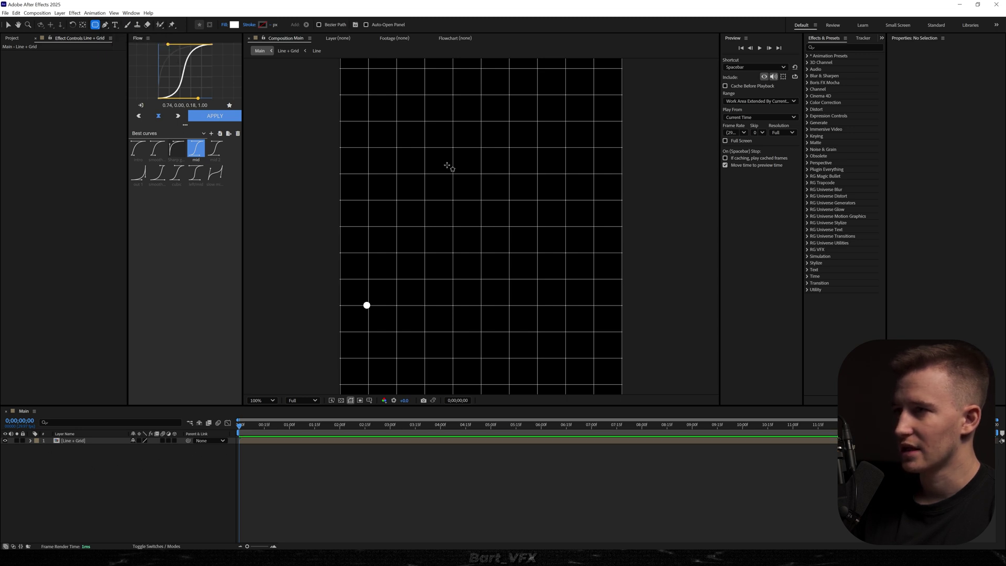
key("comma")
left_click_drag(428, 170, 560, 300)
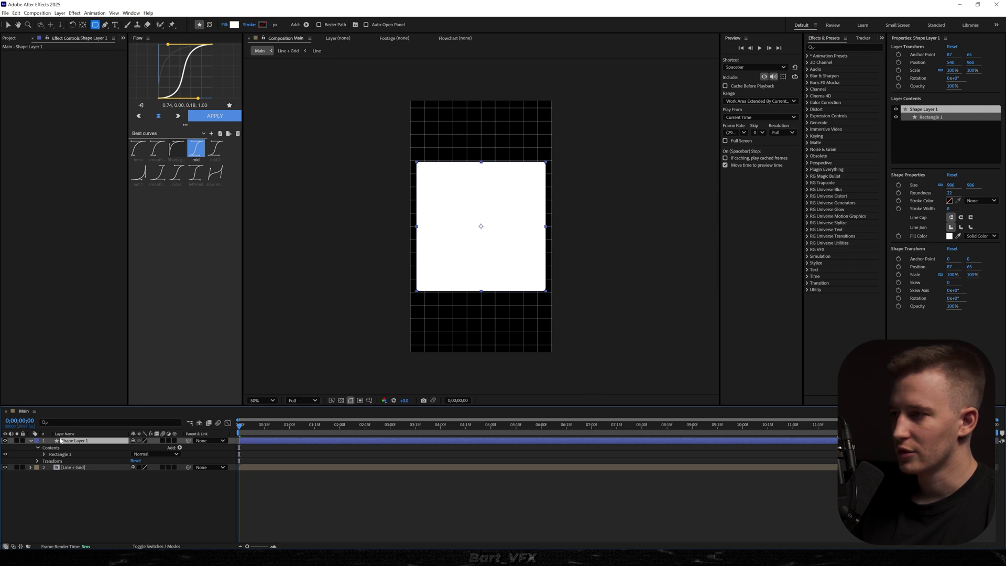
Step: Duplicate the square as an outline with a solid color stroke and no fill, and name the two shape layers Stroke and Fill
key("ctrl+d")
left_click(980, 201)
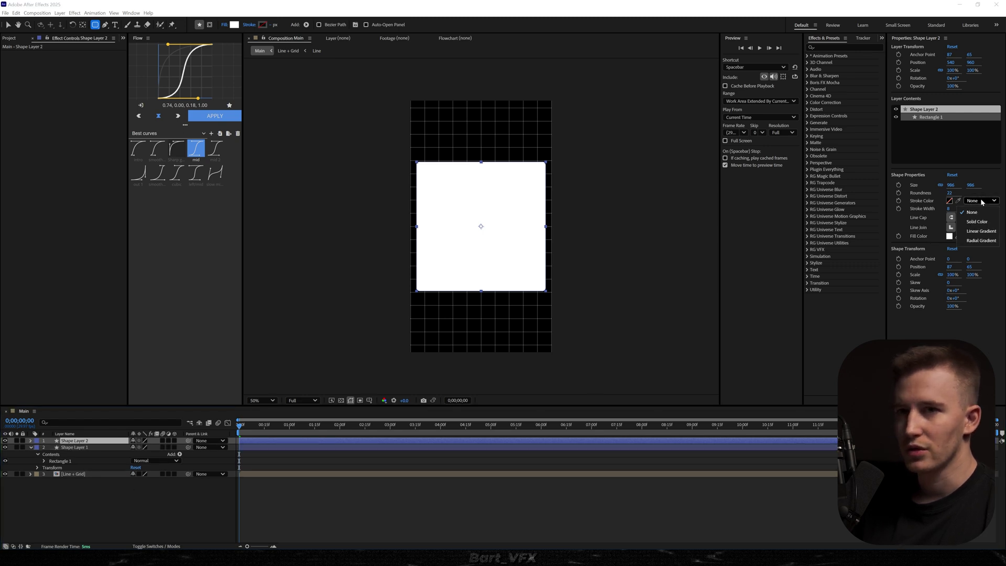
left_click(981, 223)
left_click(980, 236)
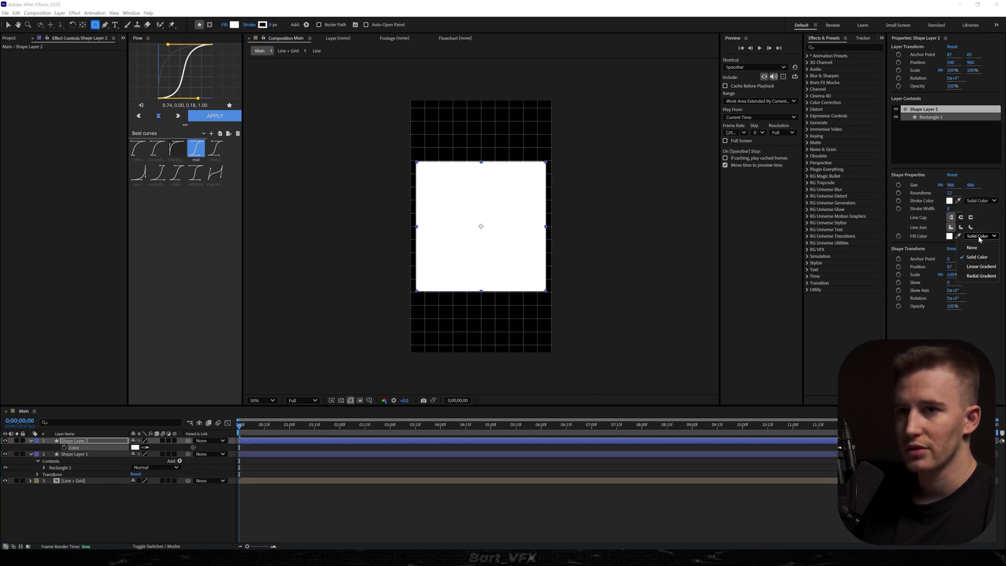
left_click(976, 248)
left_click(80, 480)
key("Return")
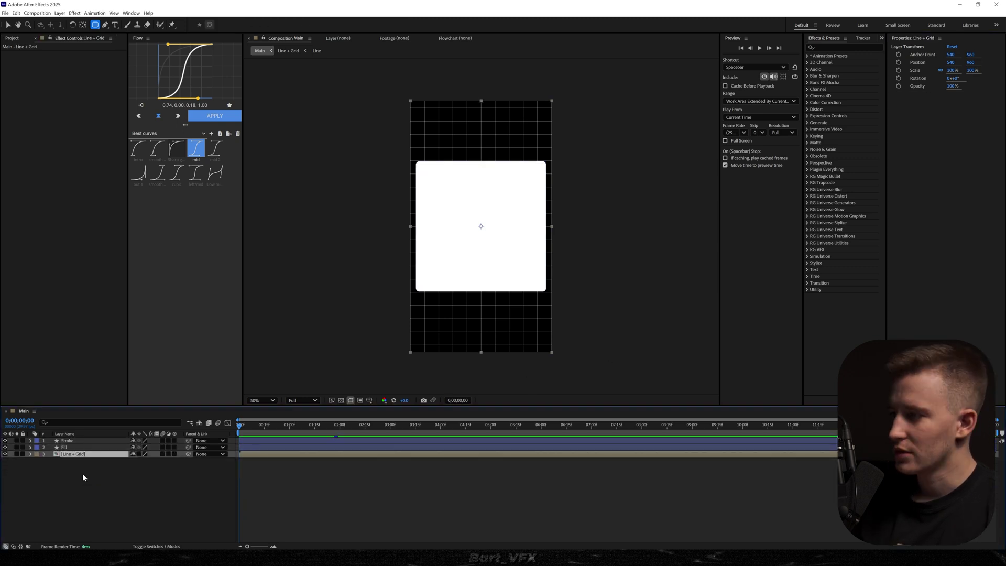
Step: Set the Fill layer as the track matte of the Line + Grid layer
left_click(83, 474)
left_click(160, 547)
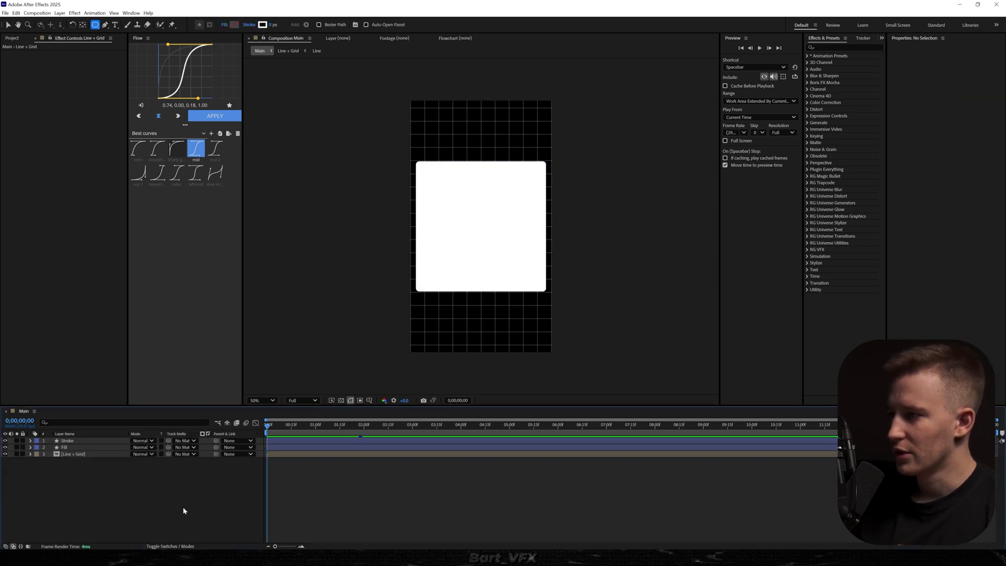
left_click(184, 454)
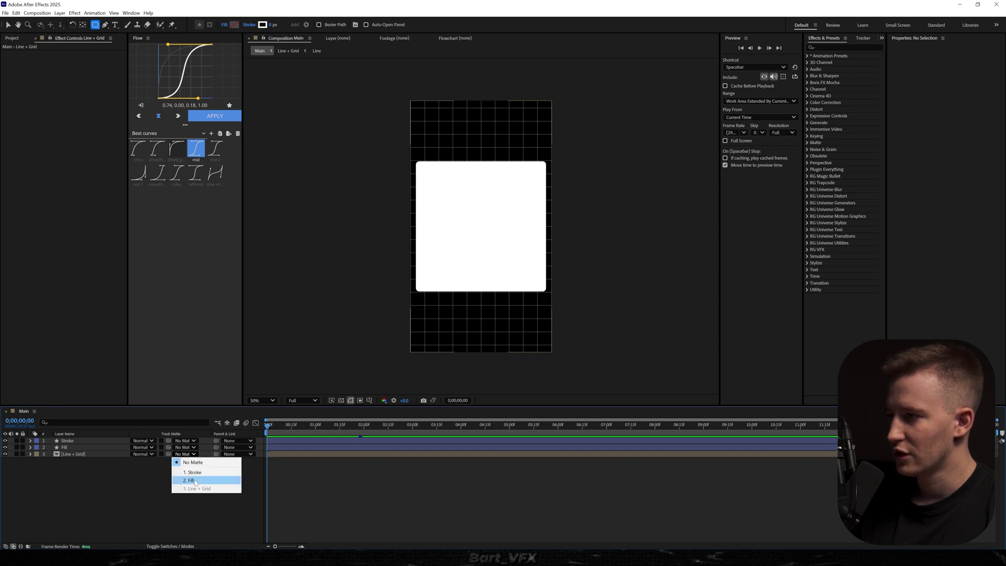
left_click(194, 478)
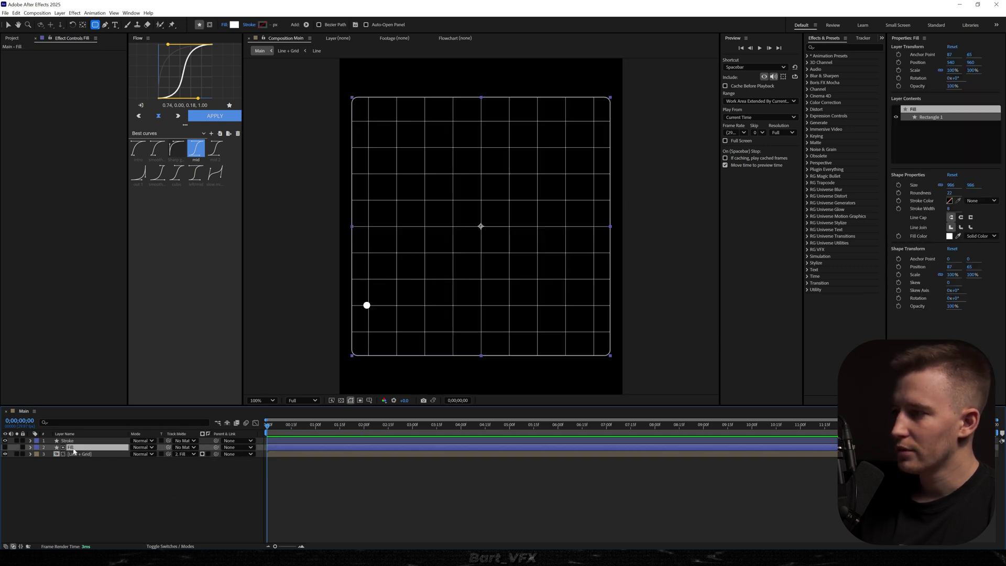
Step: Place a visible duplicate of Fill beneath Line + Grid and give it a wide, soft Inner Shadow layer style along all edges
key("ctrl+d")
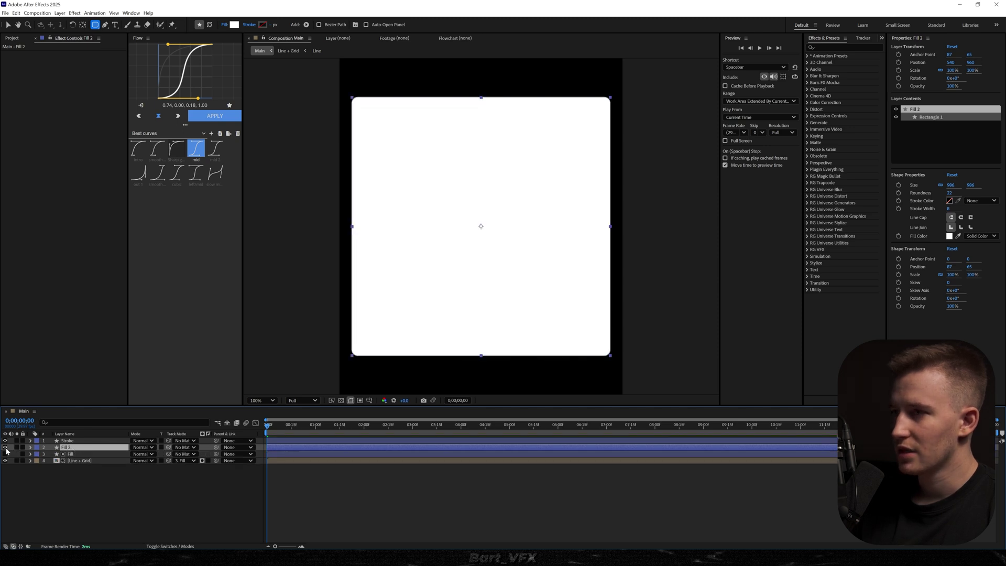
left_click_drag(85, 452, 75, 464)
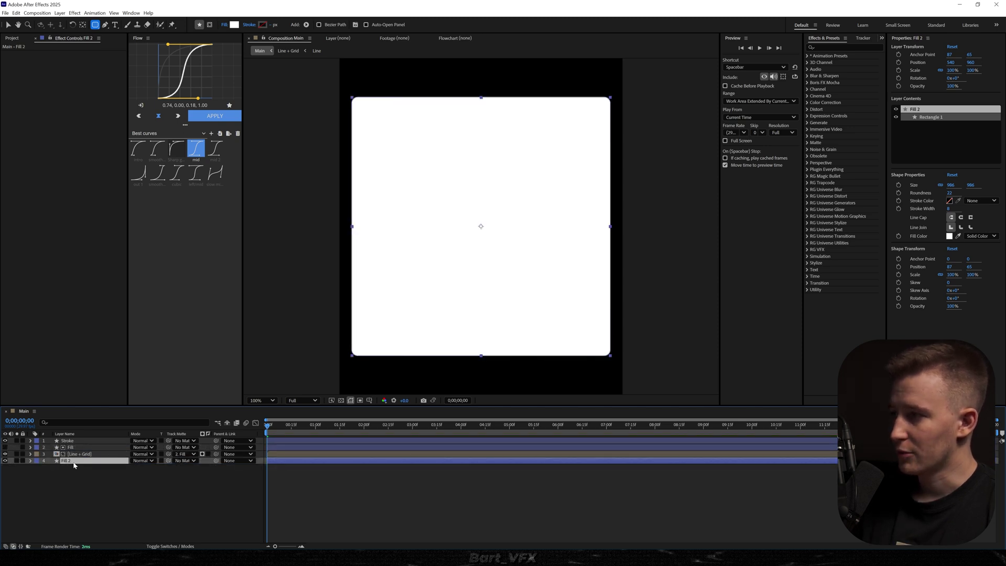
right_click(74, 461)
mouse_move(114, 345)
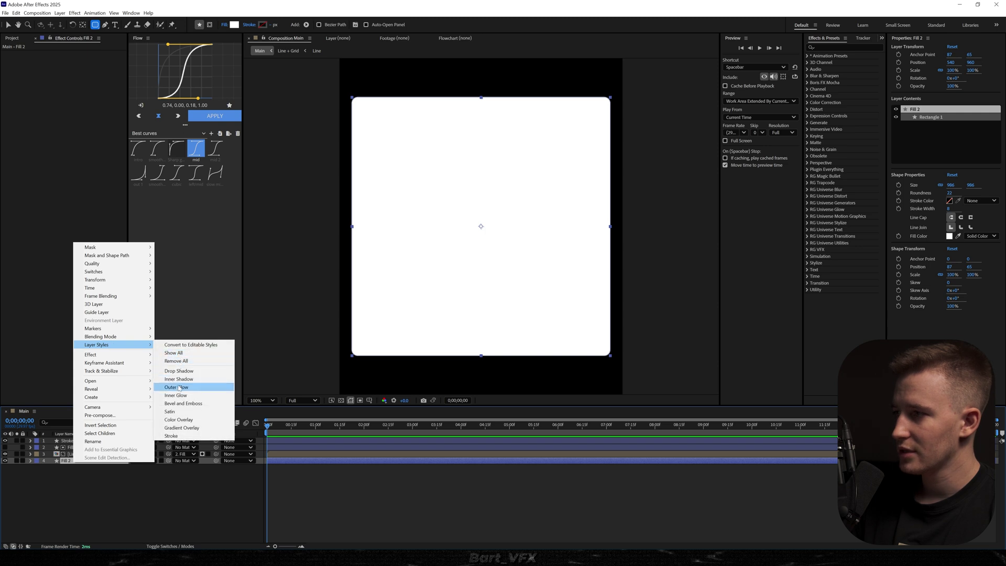
left_click(199, 379)
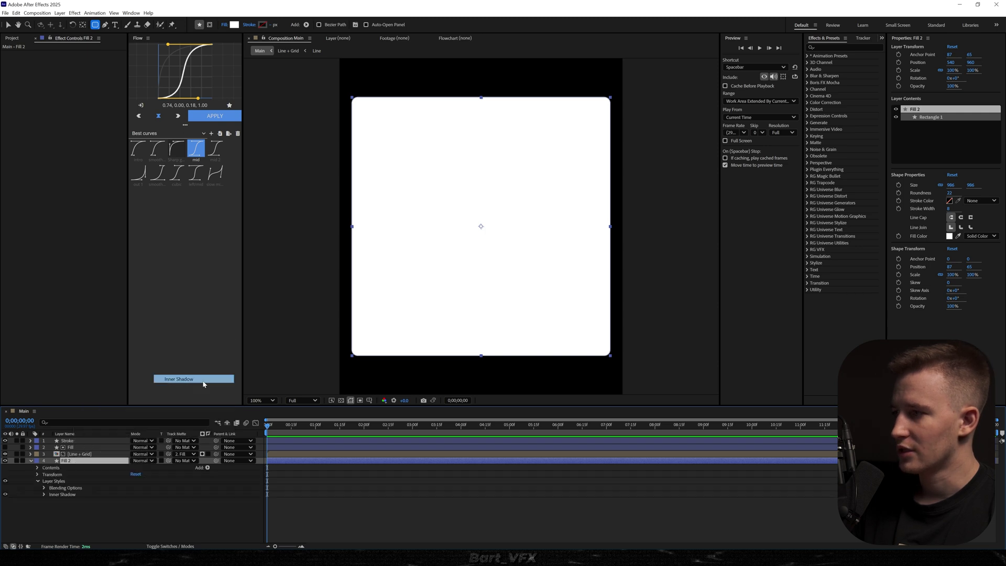
left_click(44, 495)
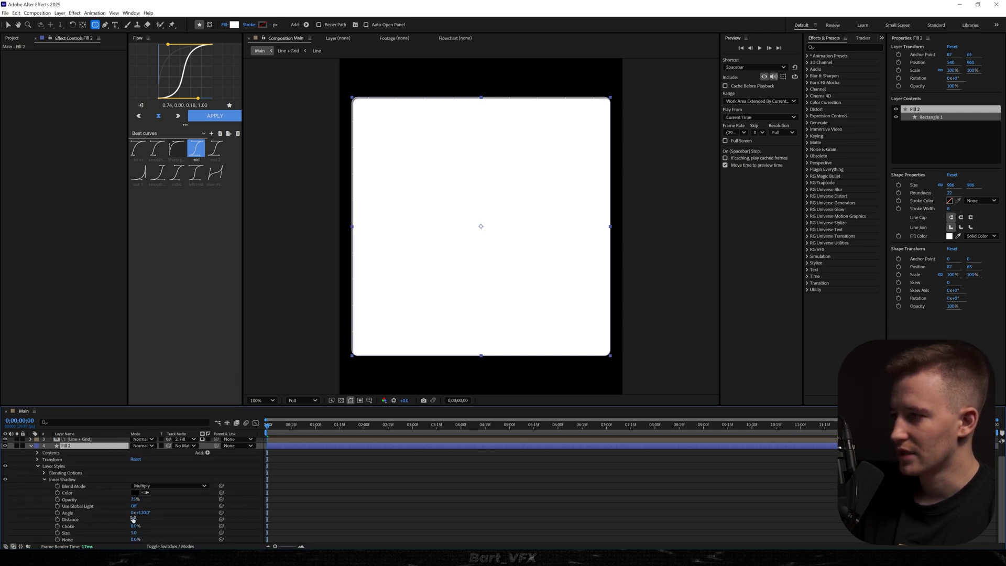
left_click_drag(132, 518, 193, 527)
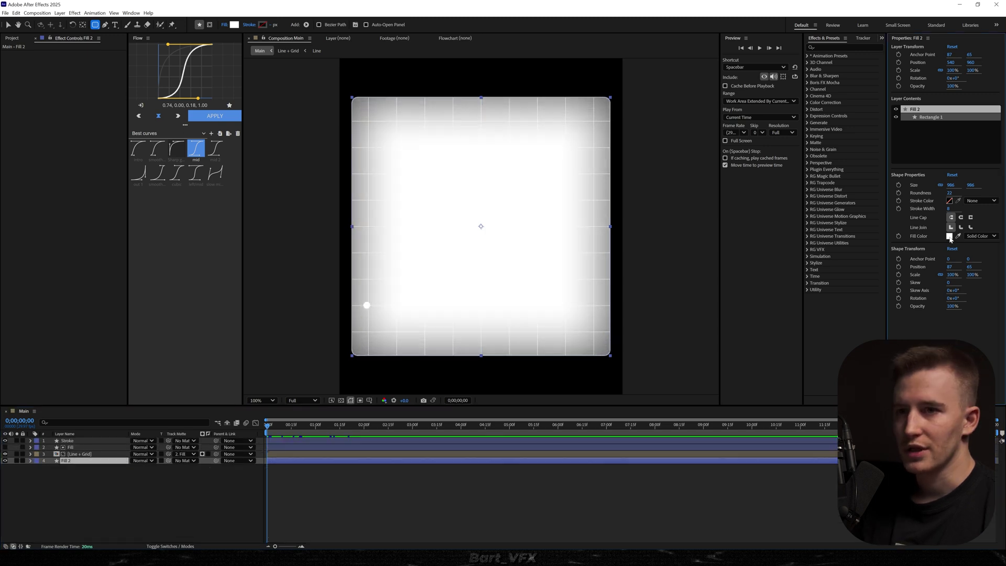
Step: Change the Fill 2 layer's fill color to dark gray 353535
left_click(950, 235)
left_click_drag(126, 294, 92, 316)
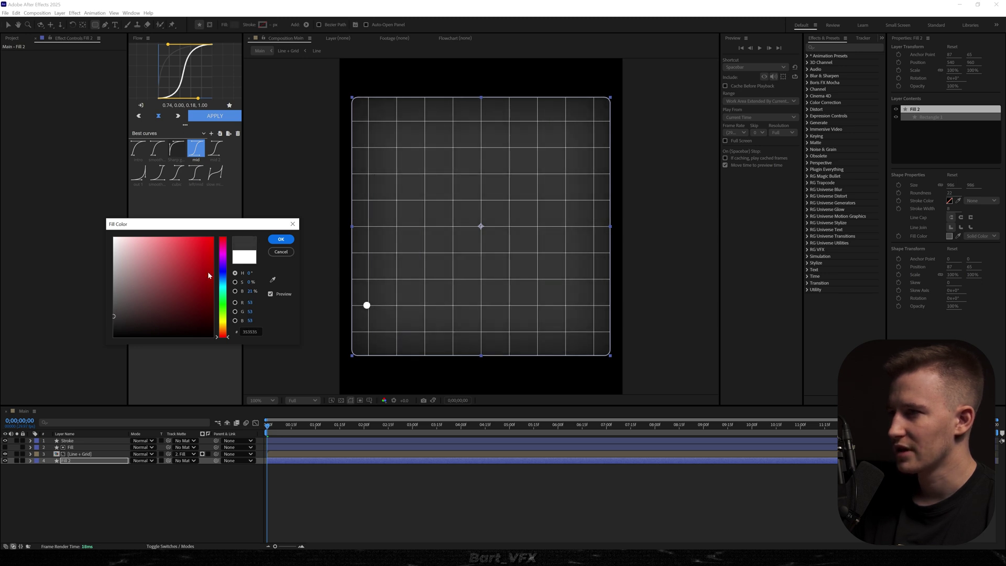
left_click(281, 240)
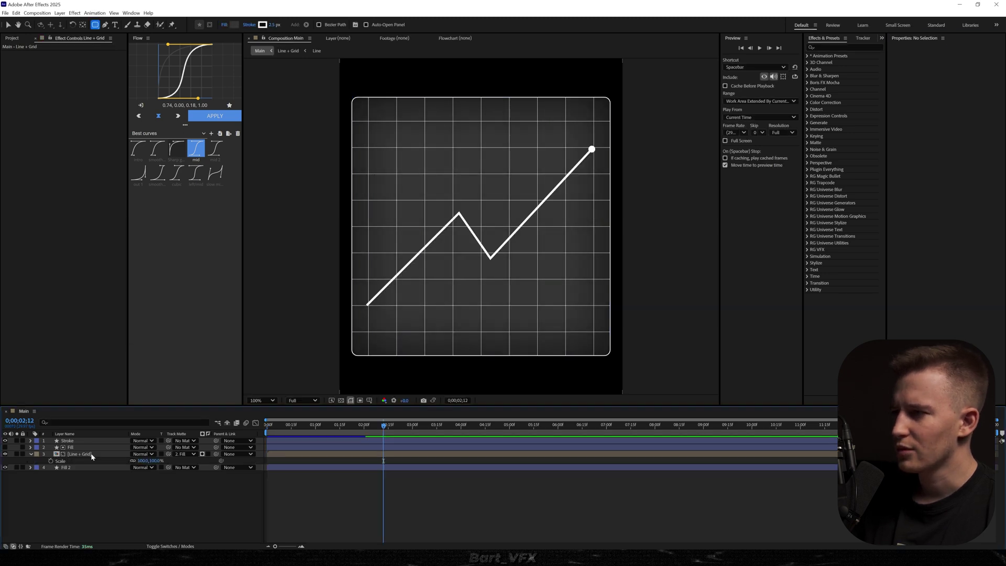
Step: Adjust the Grid effect's border thickness on the Grid layer inside Line + Grid, and return to the Main composition
double_click(87, 455)
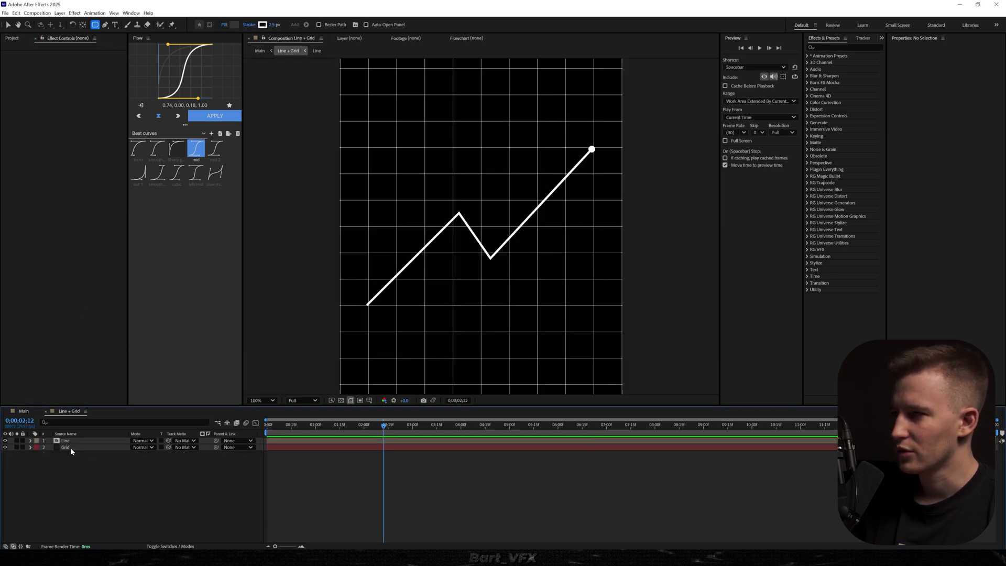
left_click(71, 448)
left_click(73, 94)
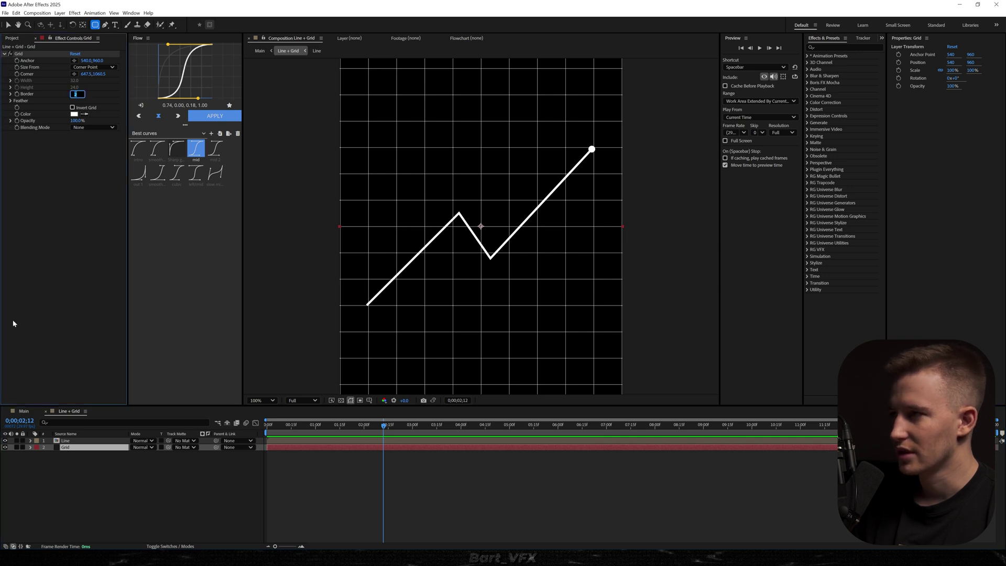
key("Return")
left_click(447, 489)
left_click(24, 411)
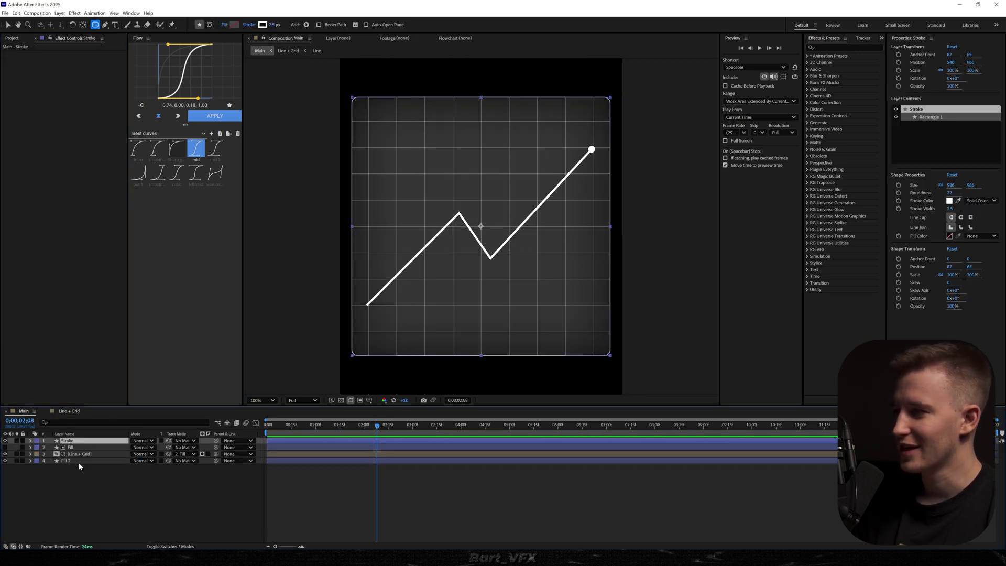
Step: Pre-compose all four layers of the Main composition into a new composition named All
left_click(71, 460, "shift")
right_click(69, 461)
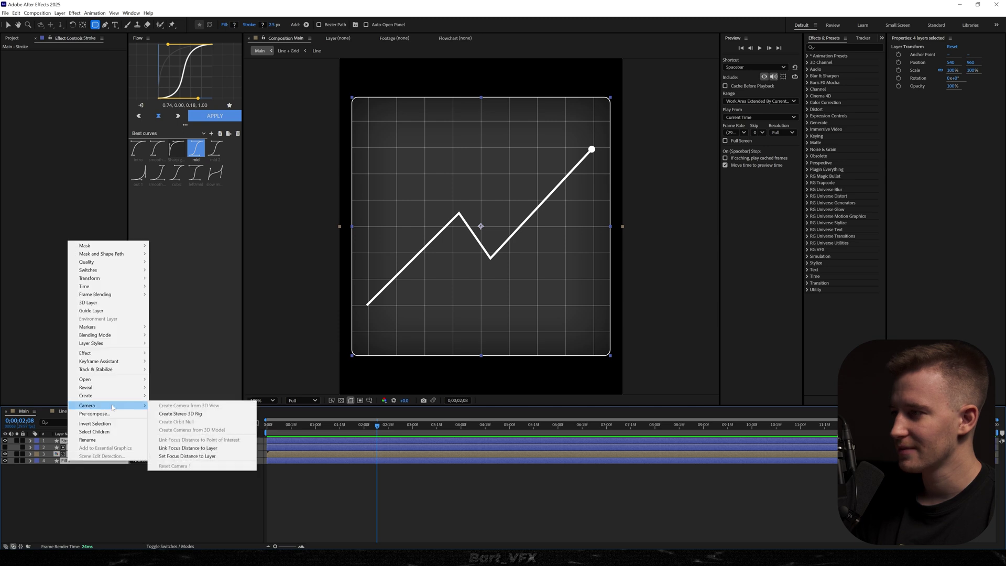
left_click(103, 413)
type("All")
key("Return")
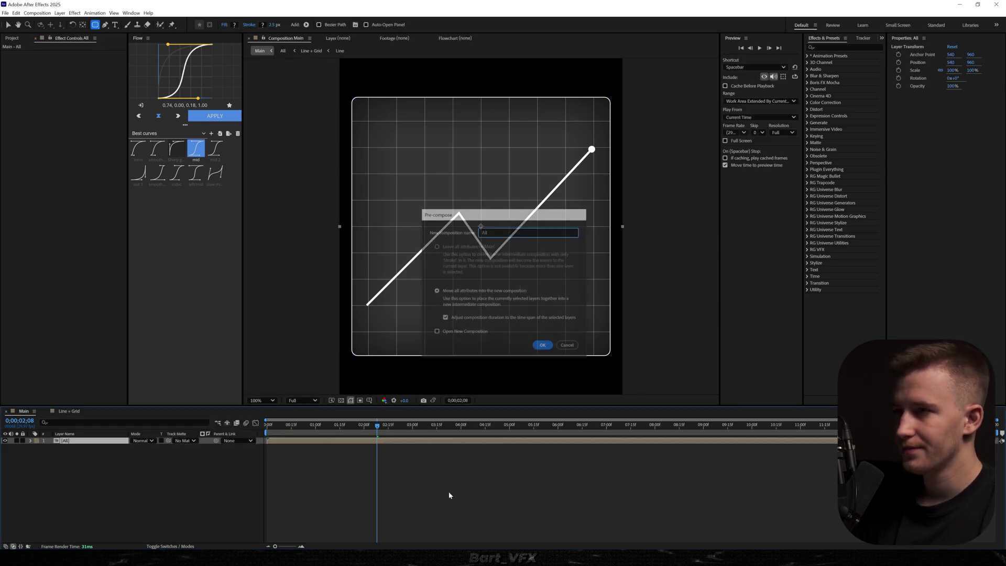
Step: Apply CC Light Sweep to the All layer with sweep intensity 0, edge intensity about 85 and width about 75
key("ctrl+space")
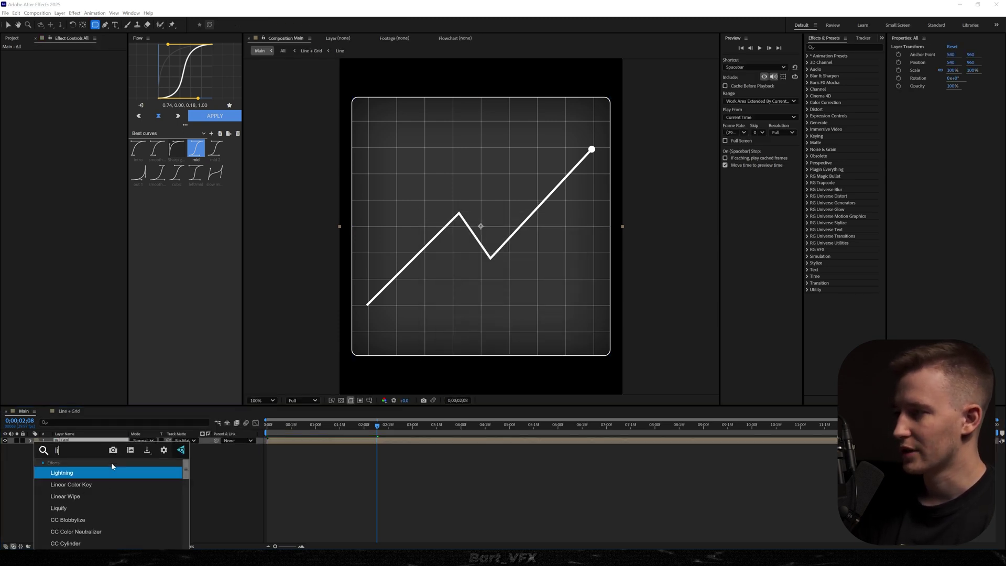
type("ght sw")
key("Return")
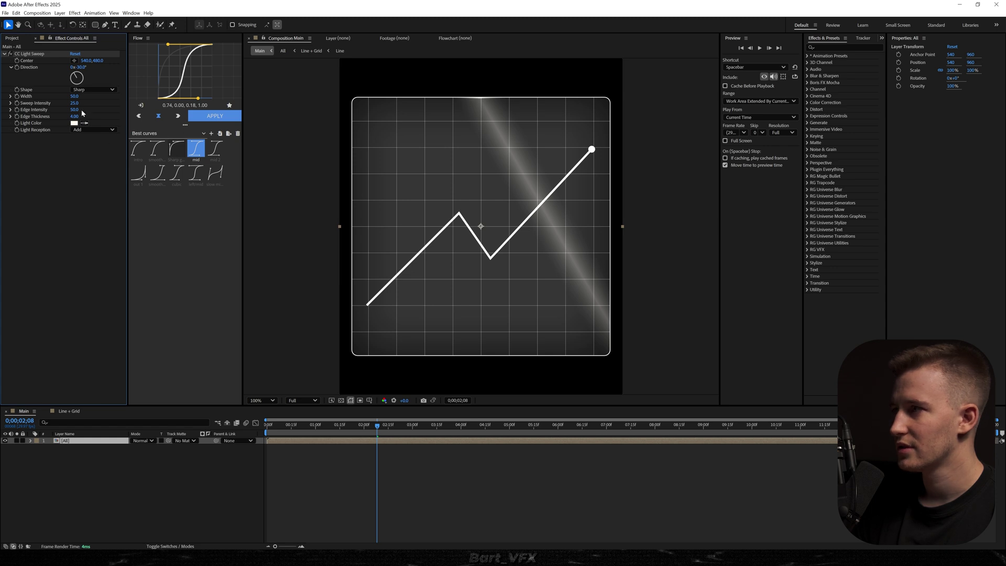
left_click_drag(76, 104, 52, 109)
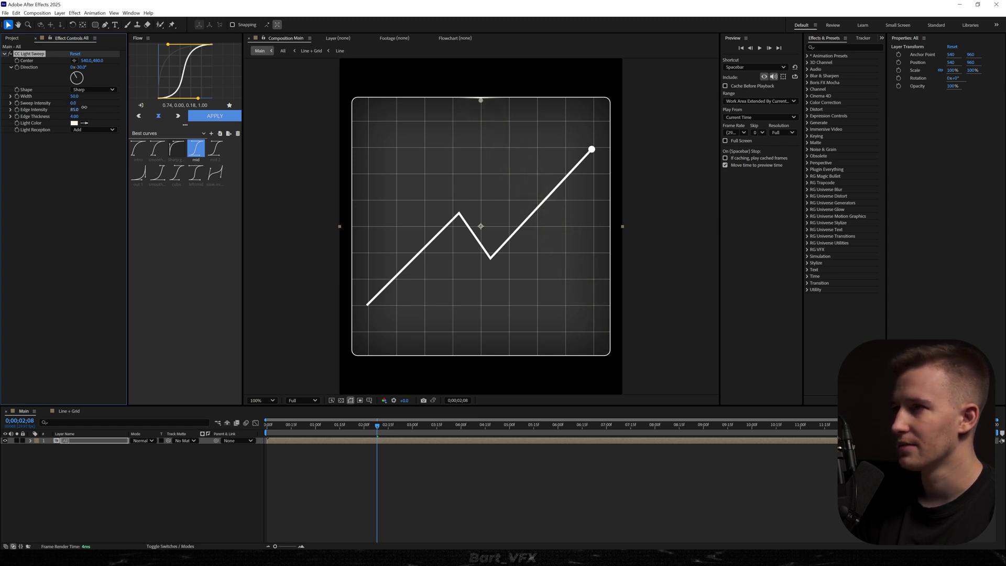
left_click_drag(74, 95, 152, 94)
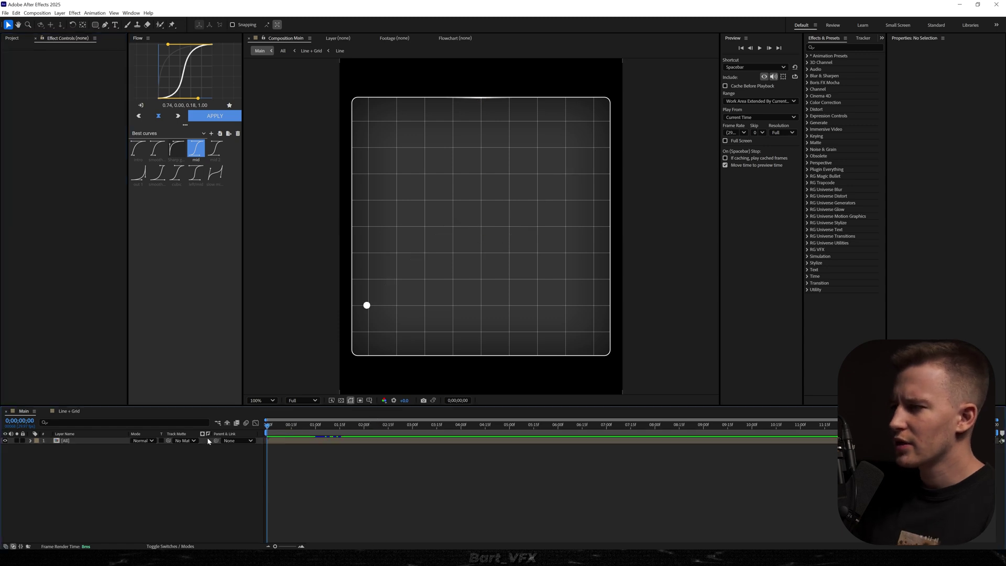
Step: Set the Stroke layer's stroke width to 2 inside the All composition, and return to Main
double_click(73, 439)
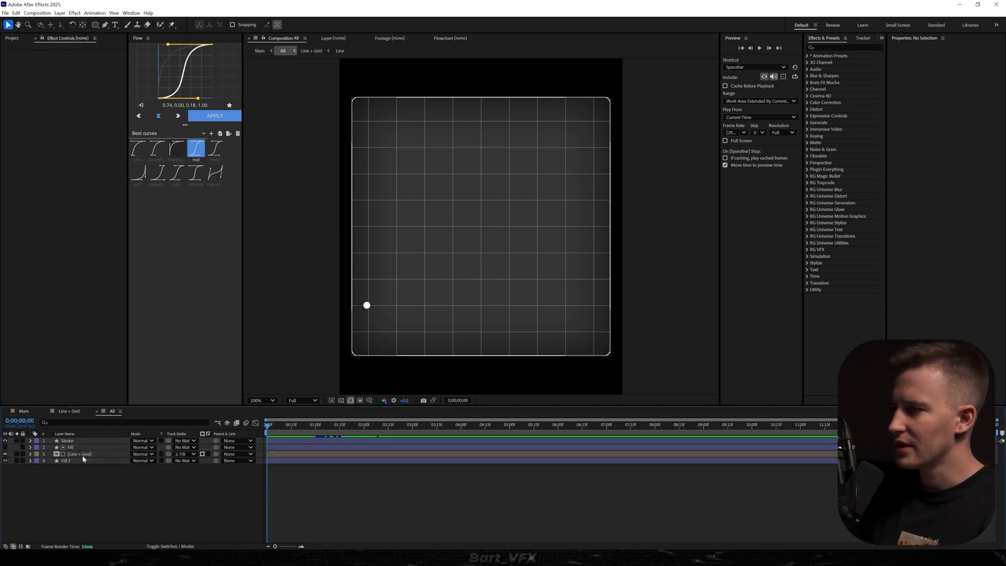
left_click(70, 441)
left_click(950, 209)
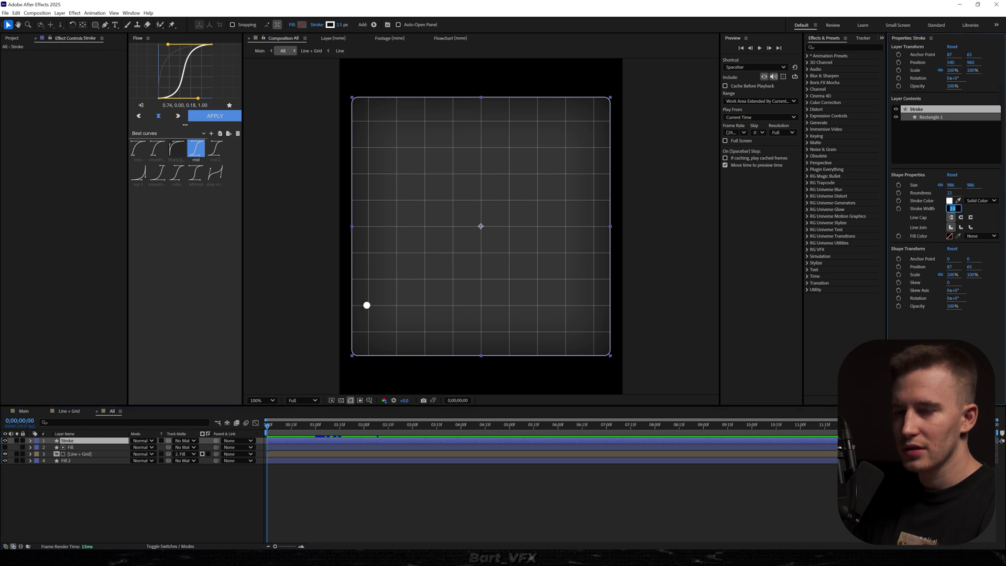
type("2")
key("Return")
left_click(30, 411)
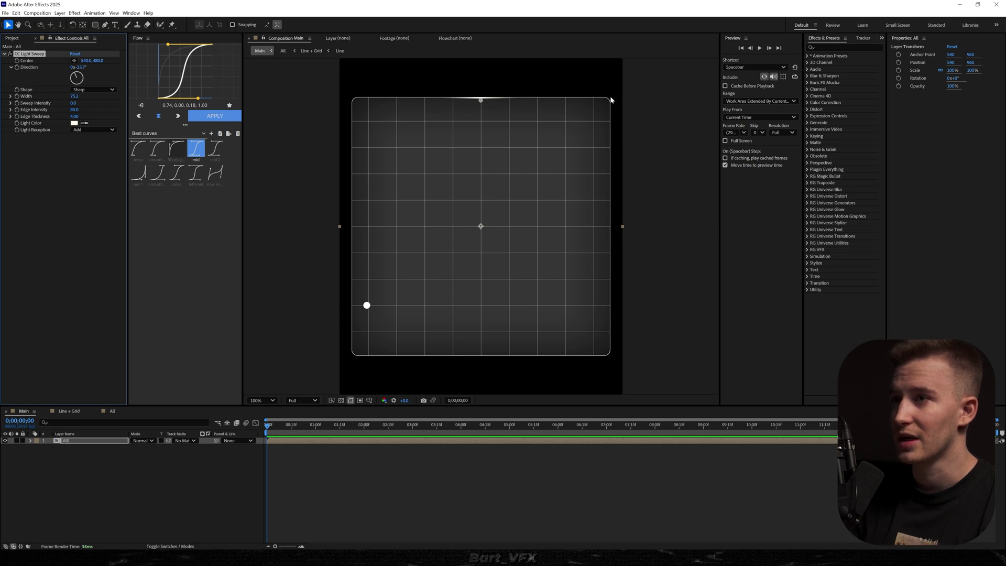
Step: Keyframe the light sweep's Direction from about 50° at the first frame to about 95° at 0;00;02;28
left_click_drag(78, 65, 125, 68)
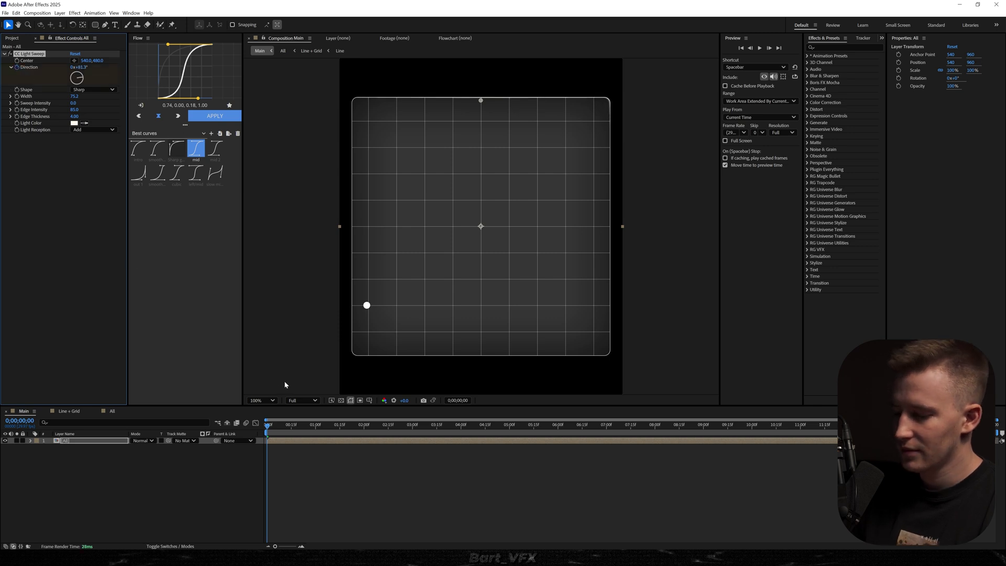
key("u")
left_click_drag(294, 425, 409, 452)
left_click_drag(80, 67, 107, 67)
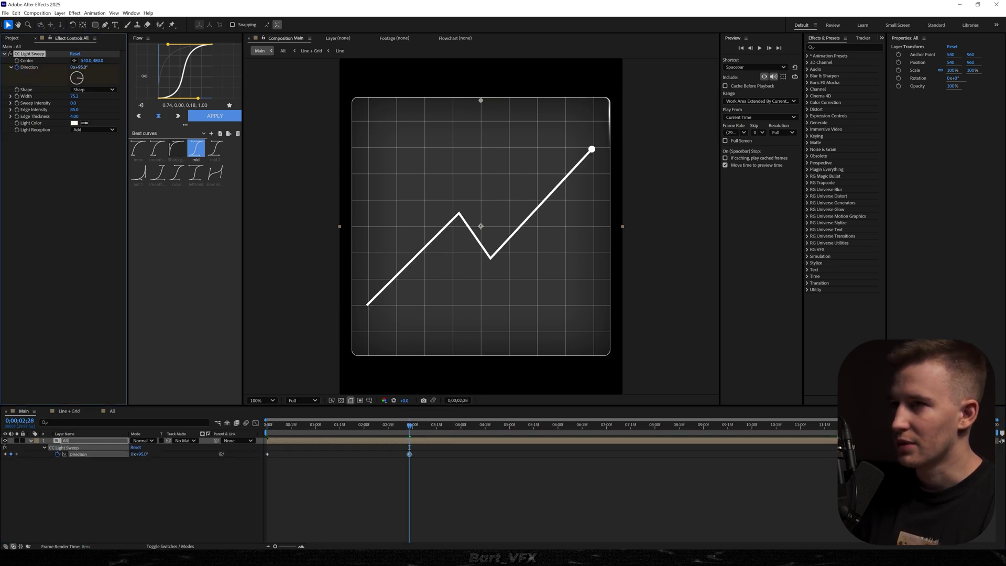
left_click(163, 459)
left_click_drag(283, 432, 266, 433)
left_click_drag(140, 453, 97, 463)
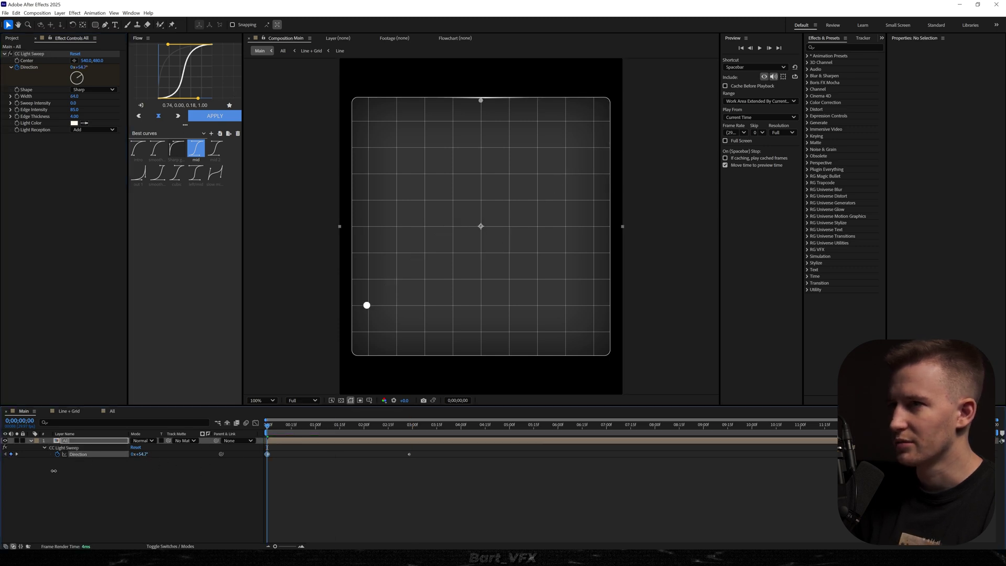
Step: Preview the light sweep and move its final Direction keyframe to about 3.5 seconds
key("space")
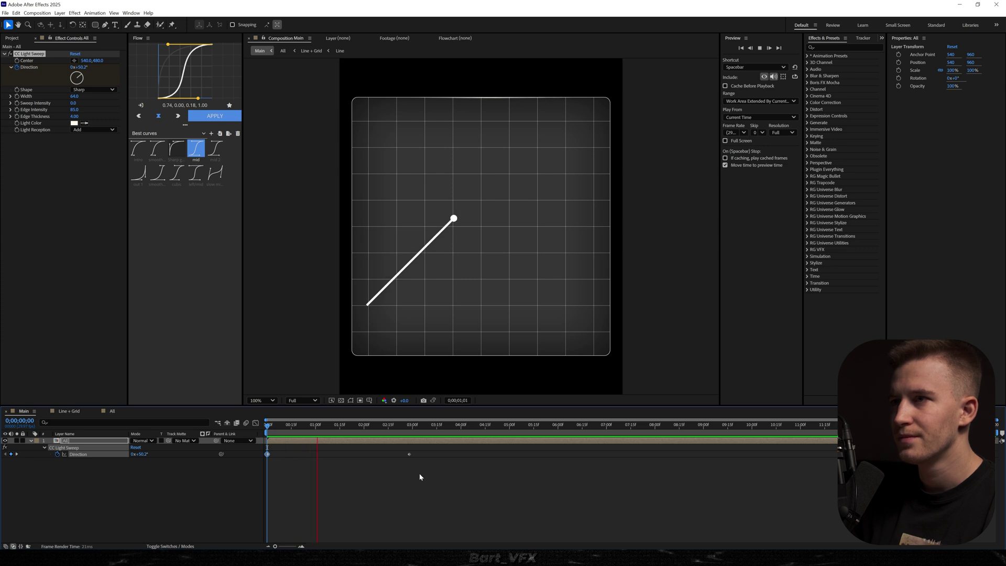
left_click_drag(409, 454, 434, 459)
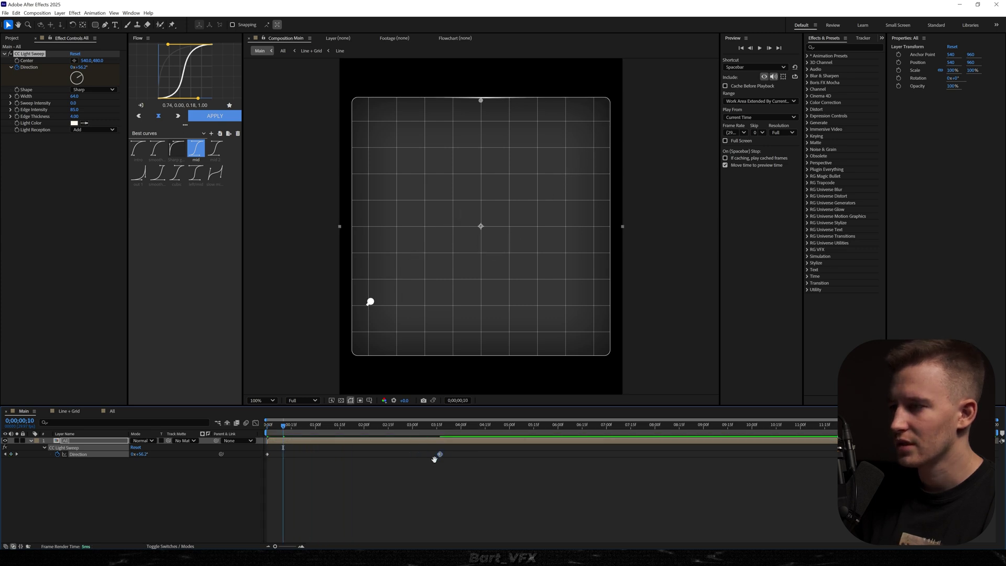
key("space")
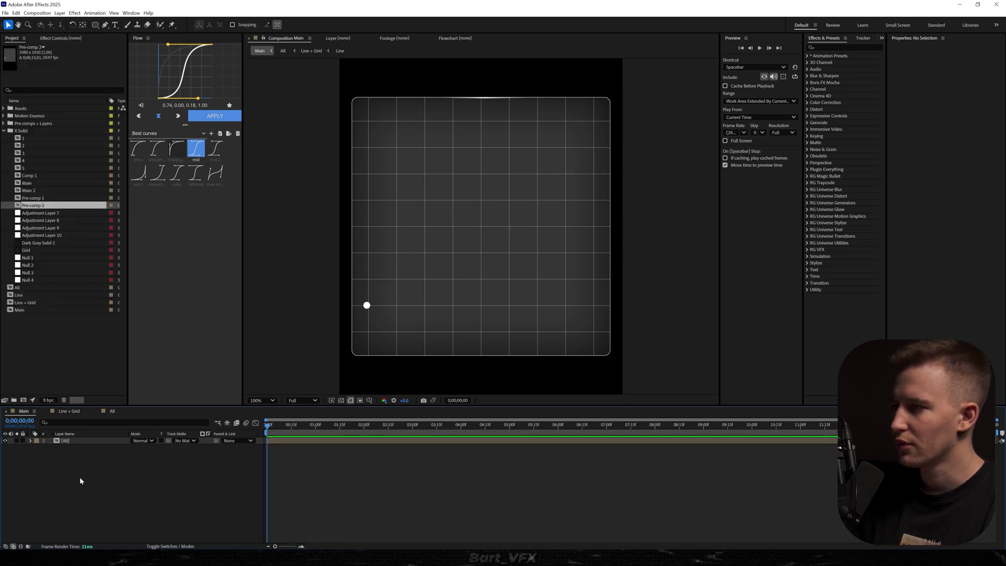
Step: Add a one-node camera with the 35mm preset to Main and place it beneath the All layer
right_click(81, 476)
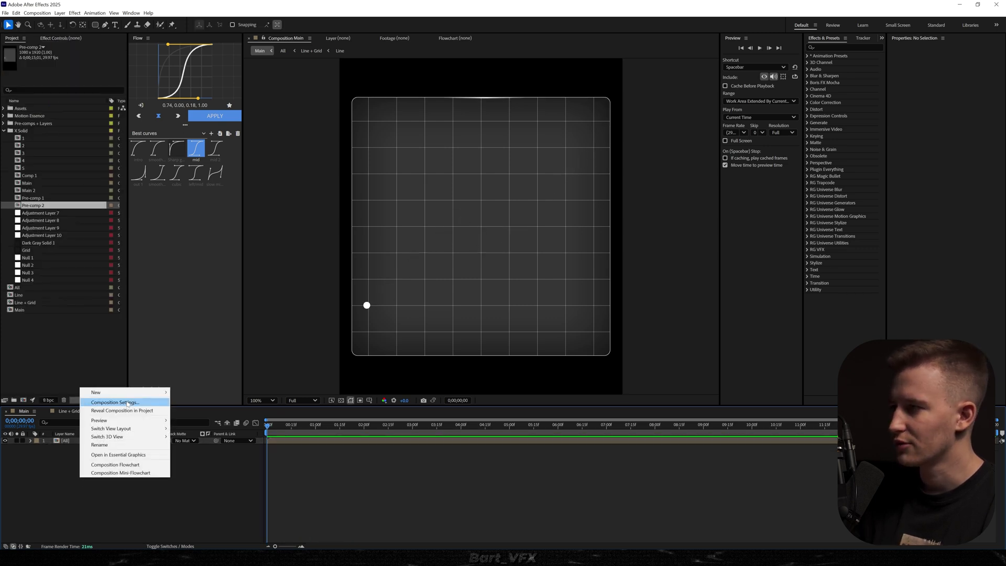
mouse_move(157, 392)
left_click(212, 425)
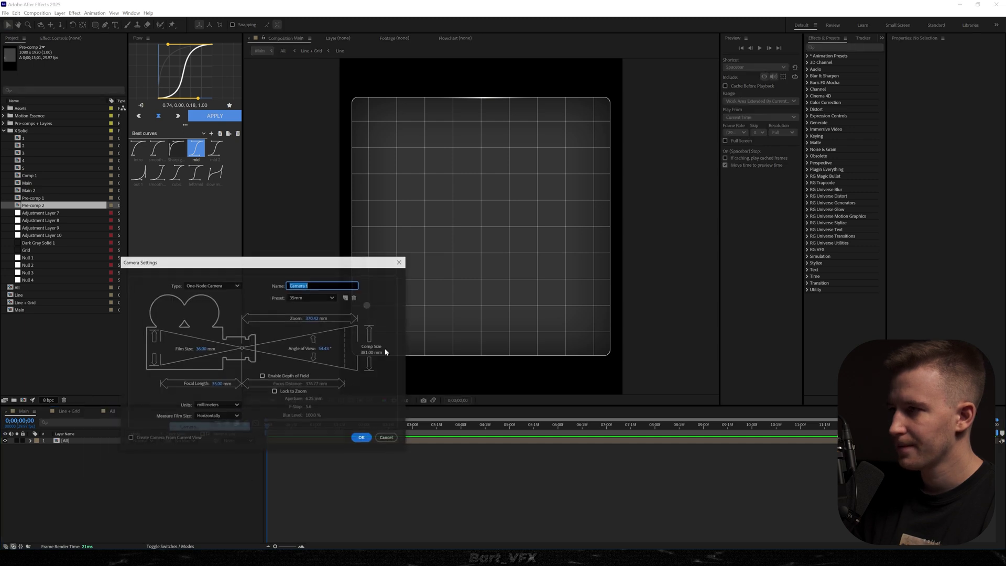
left_click(305, 297)
left_click(375, 299)
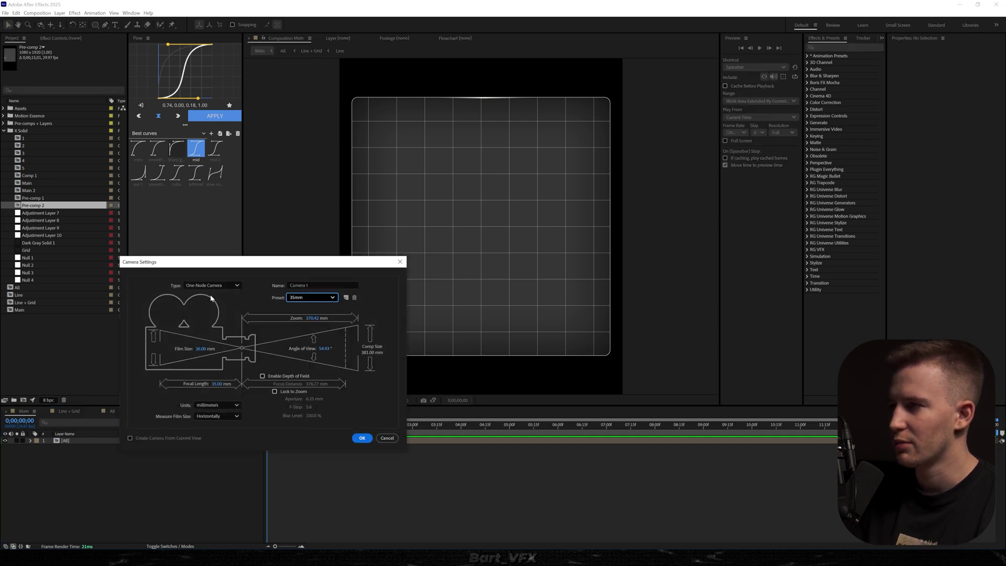
left_click(350, 441)
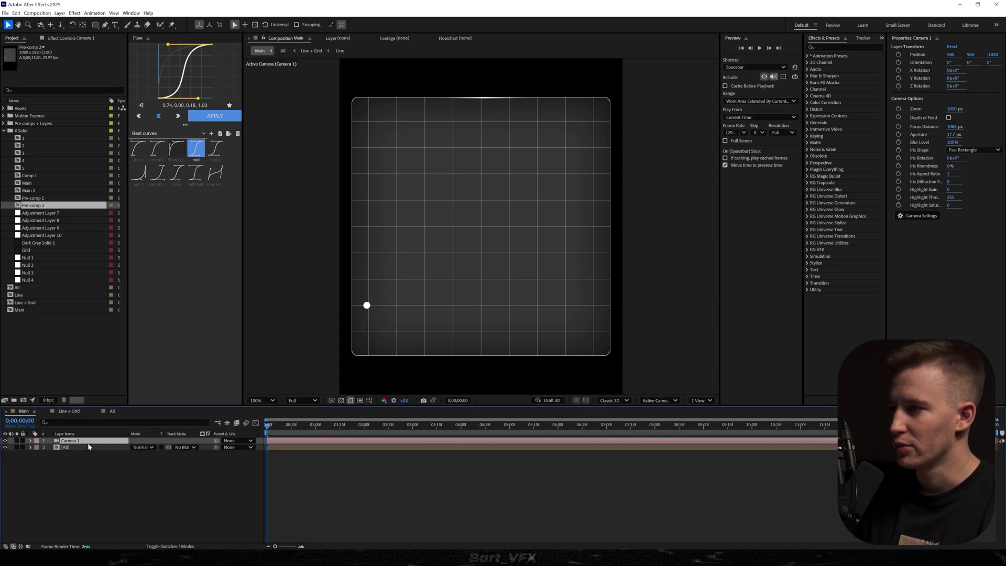
left_click_drag(77, 441, 73, 462)
Step: Create a null object named cam control 1 and parent Camera 1 to it
right_click(101, 473)
mouse_move(143, 389)
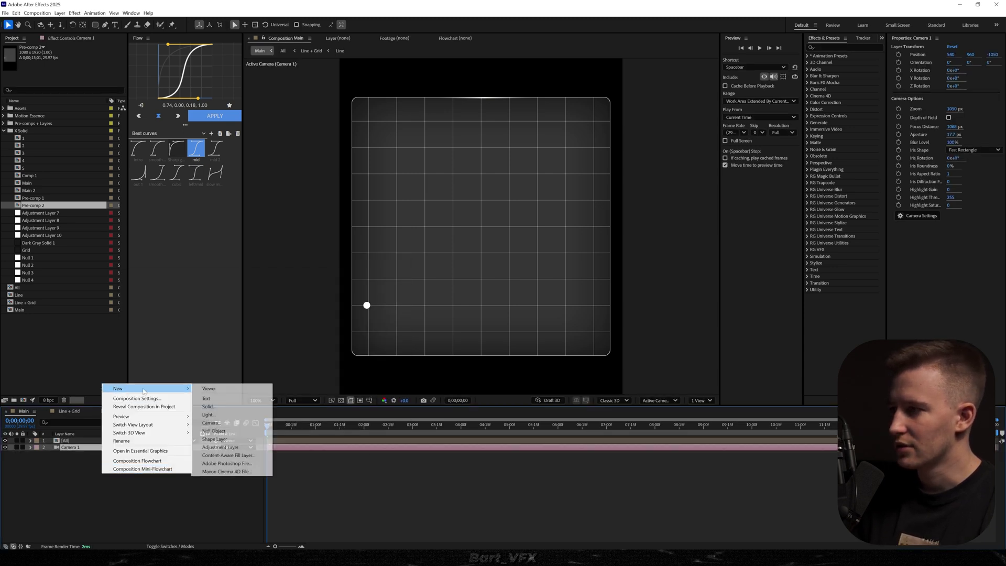
left_click(215, 431)
key("Return")
type("cam c")
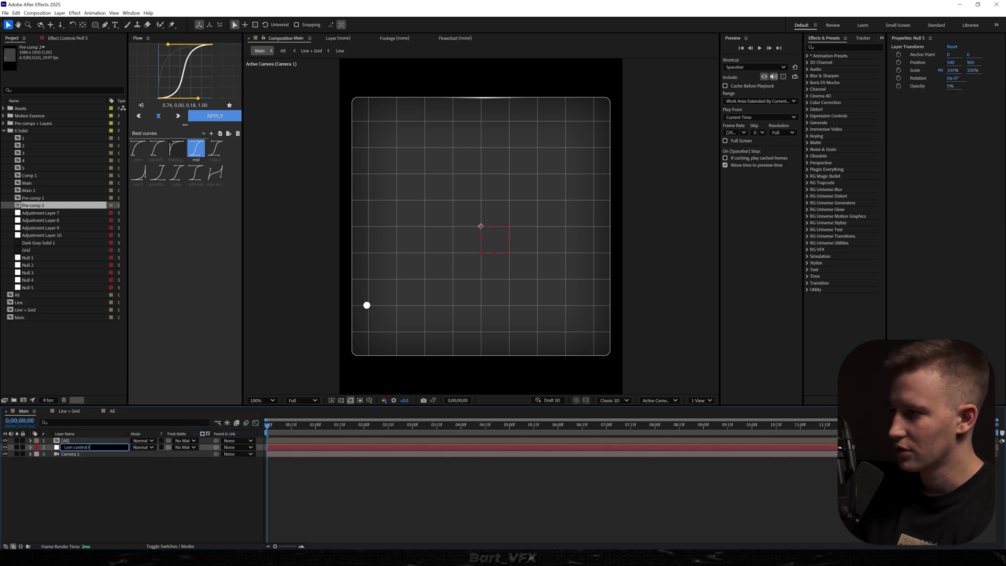
type("ontrol 1")
key("Return")
left_click_drag(216, 454, 88, 449)
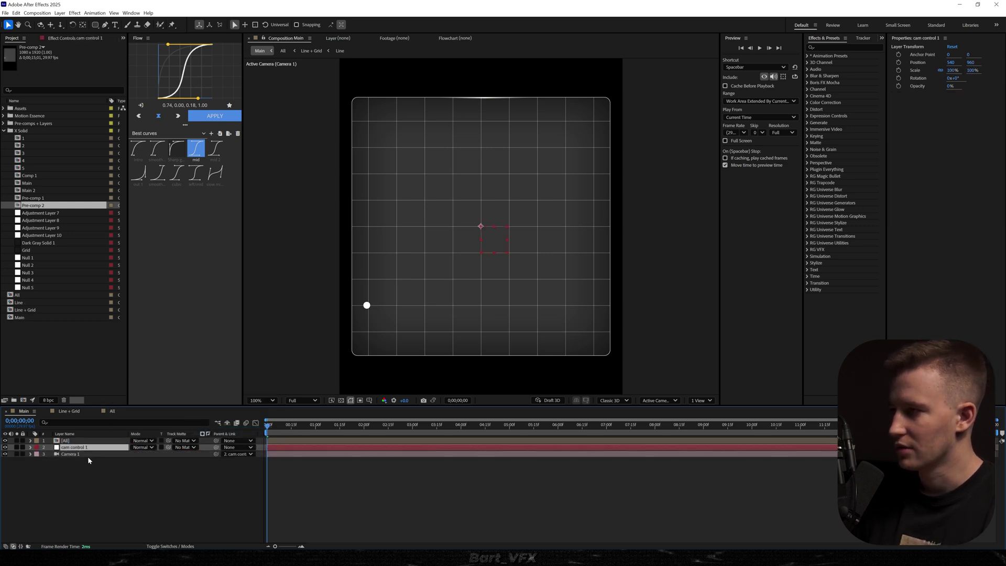
Step: Give the cam control 1 and Camera 1 layers a teal label color
left_click(73, 454, "shift")
left_click(36, 454)
left_click(54, 436)
key("F2")
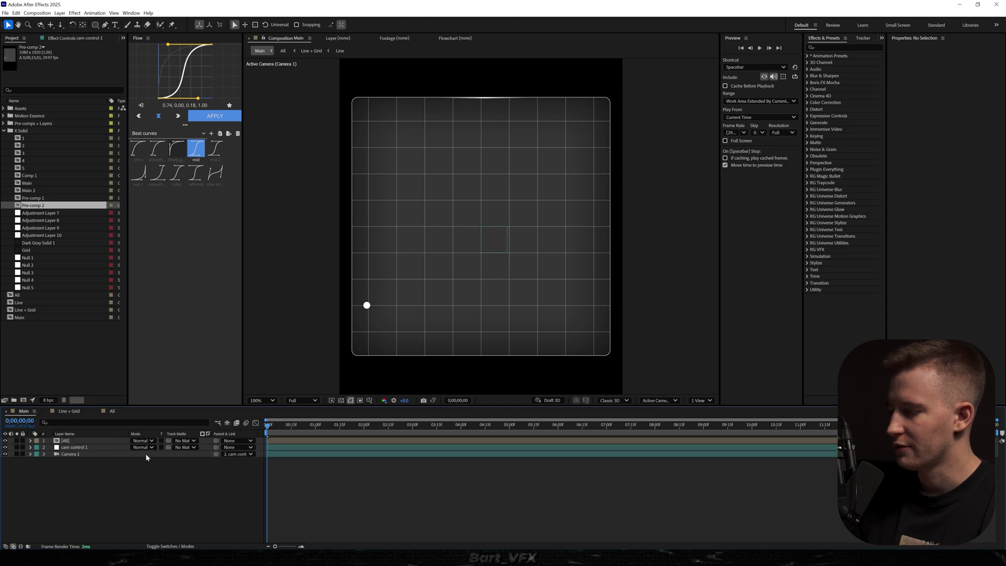
Step: Make the All and cam control 1 layers 3D, and set cam control 1's Z position to -1500
key("F4")
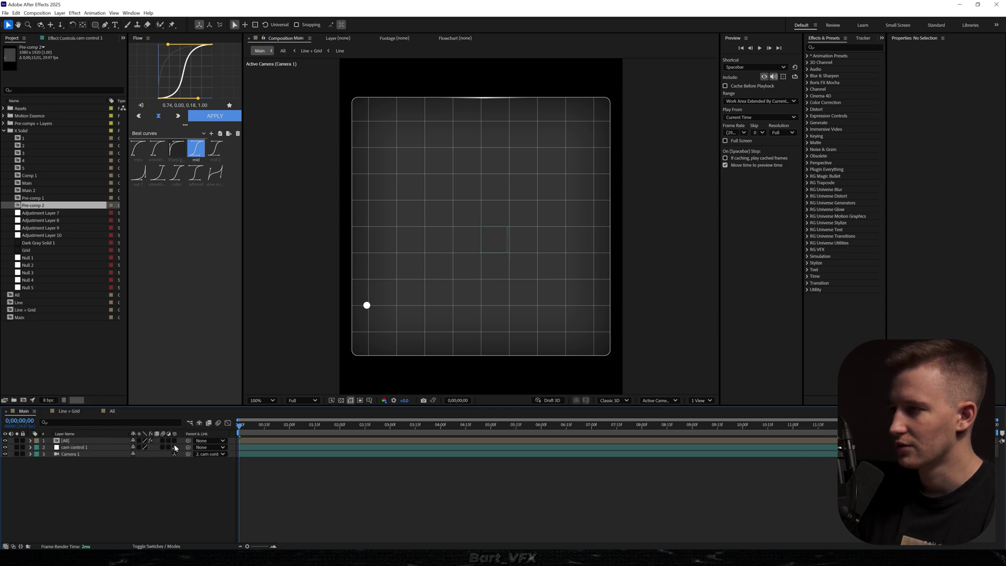
left_click(174, 447)
left_click(74, 447)
key("p")
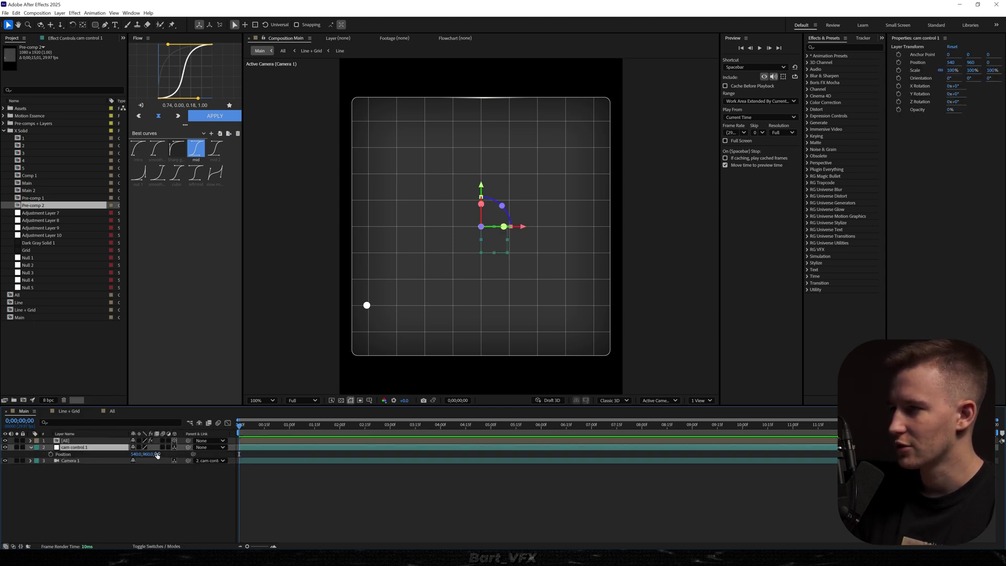
left_click_drag(157, 453, 53, 454)
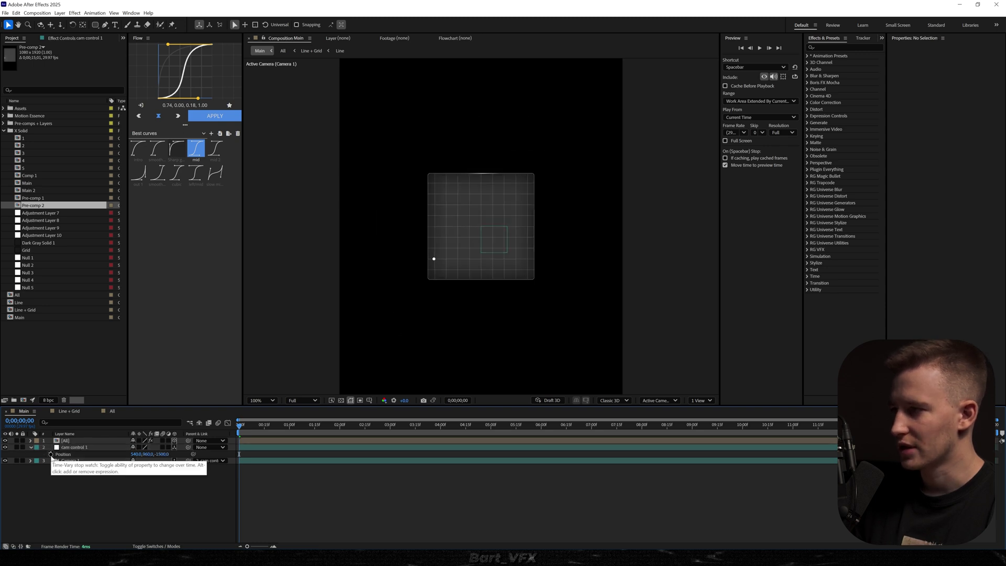
Step: Animate cam control 1's Z position as an eased push-in from the first frame to about 2.6 seconds
left_click(51, 454)
left_click_drag(281, 426, 419, 432)
left_click_drag(159, 453, 310, 448)
left_click_drag(323, 424, 371, 455)
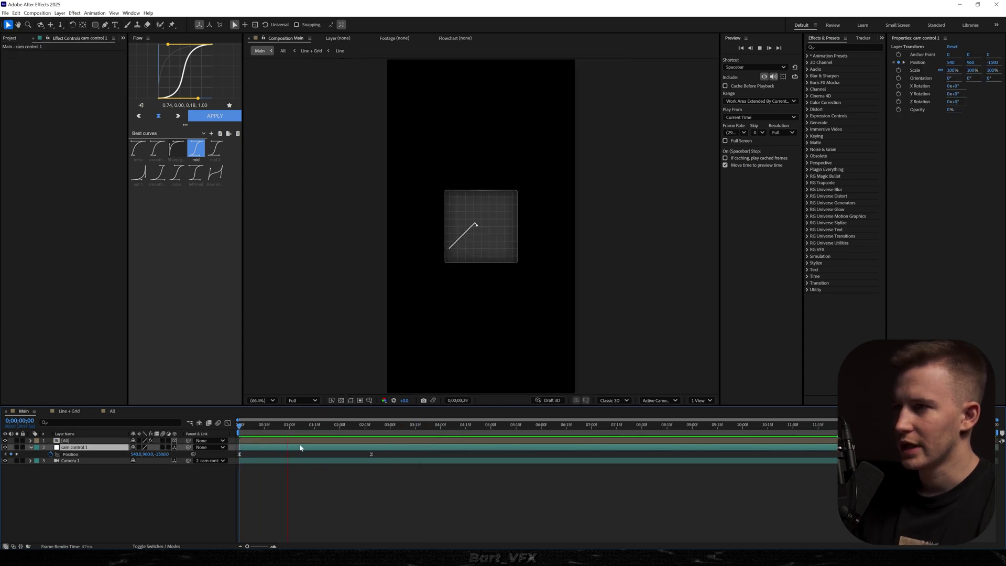
left_click(371, 426)
left_click_drag(163, 453, 288, 453)
Step: Split the Camera 1 layer at 0;00;01;09 into two consecutive cameras
left_click(309, 447)
left_click_drag(327, 425, 305, 425)
left_click(299, 462)
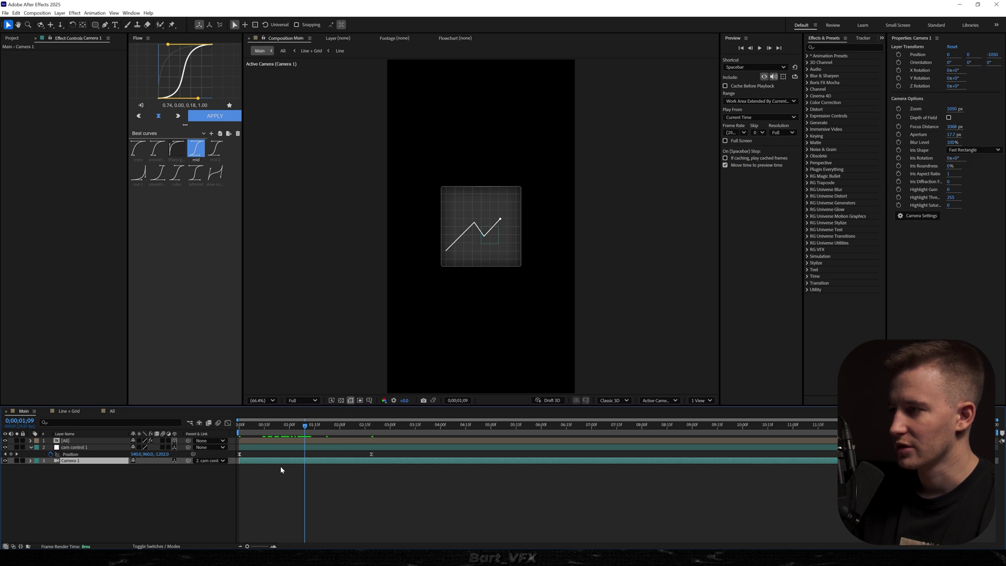
key("ctrl+shift+d")
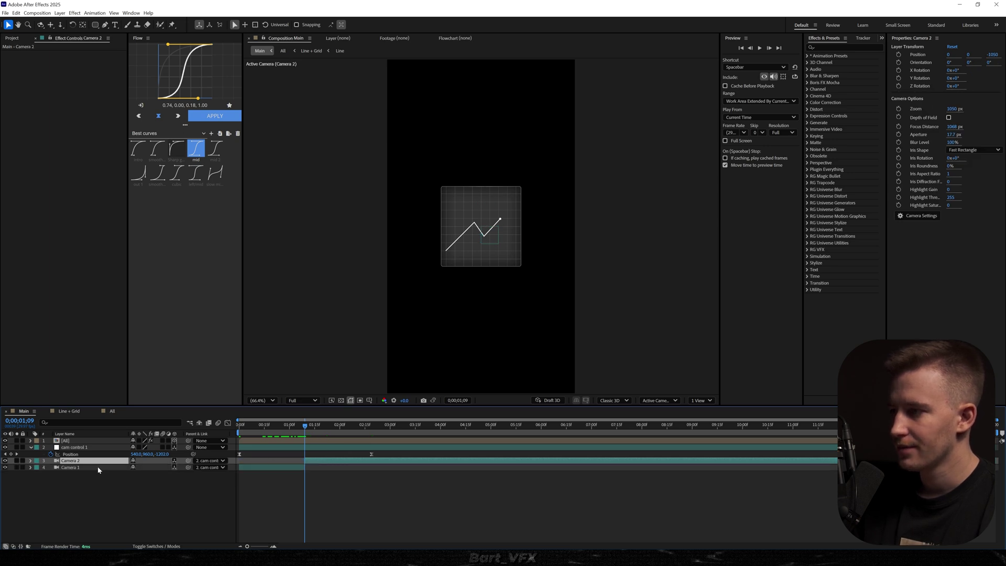
Step: Move Camera 2 closer to the chart and offset it horizontally to frame the rising end of the line
left_click(30, 461)
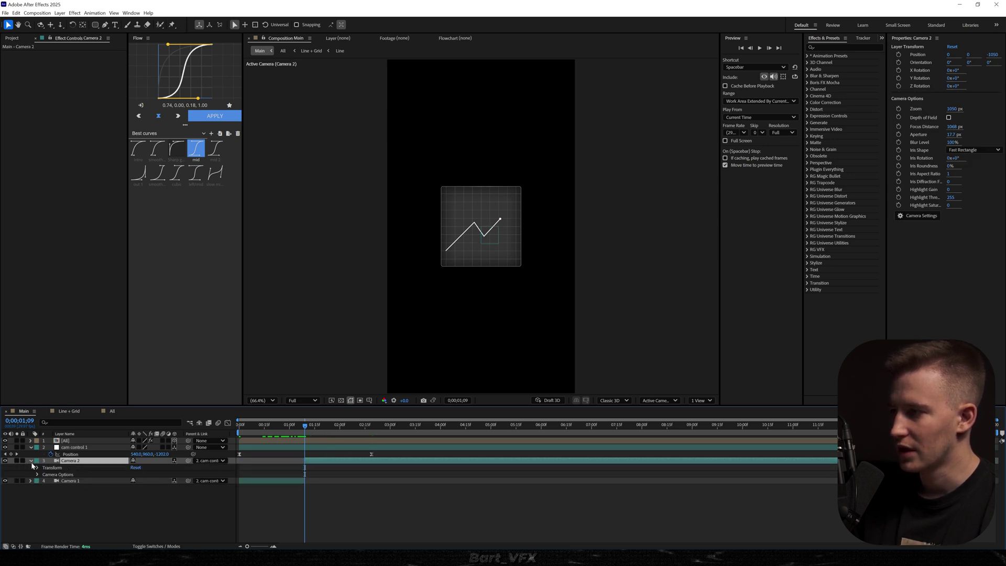
left_click(37, 468)
left_click_drag(155, 474, 235, 472)
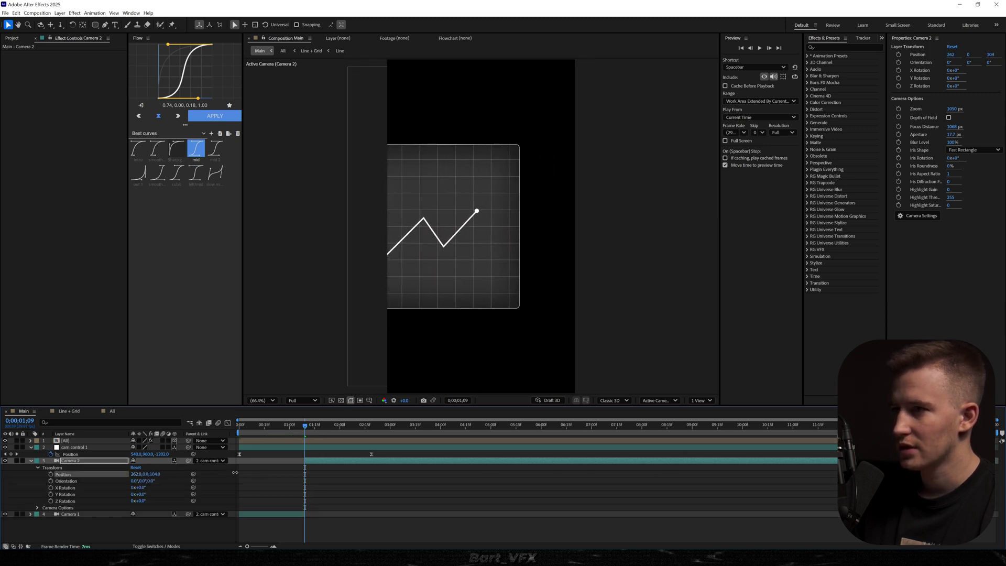
left_click_drag(156, 477, 187, 477)
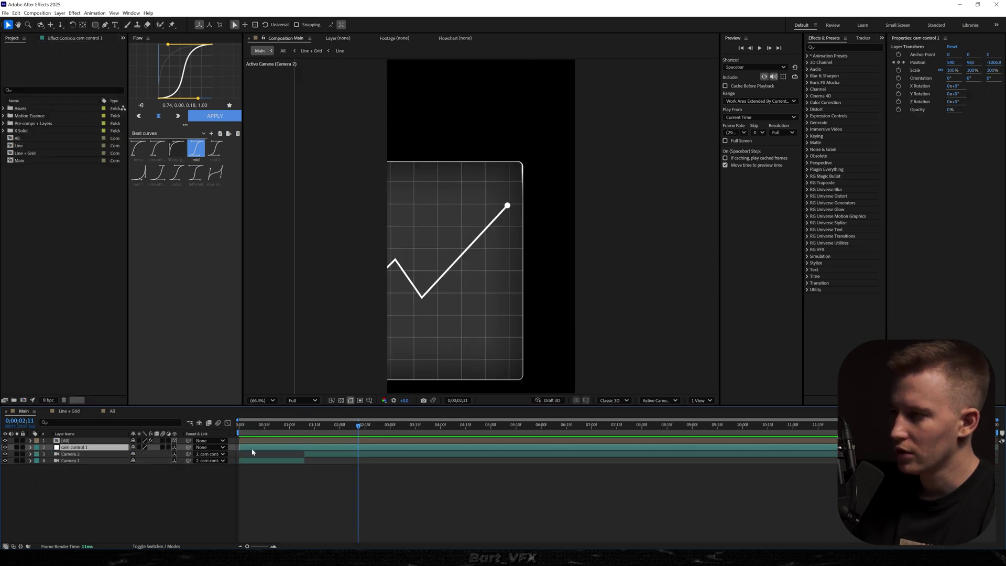
Step: Duplicate cam control 1 without its end position keyframe and parent the original null to the copy
key("ctrl+d")
key("u")
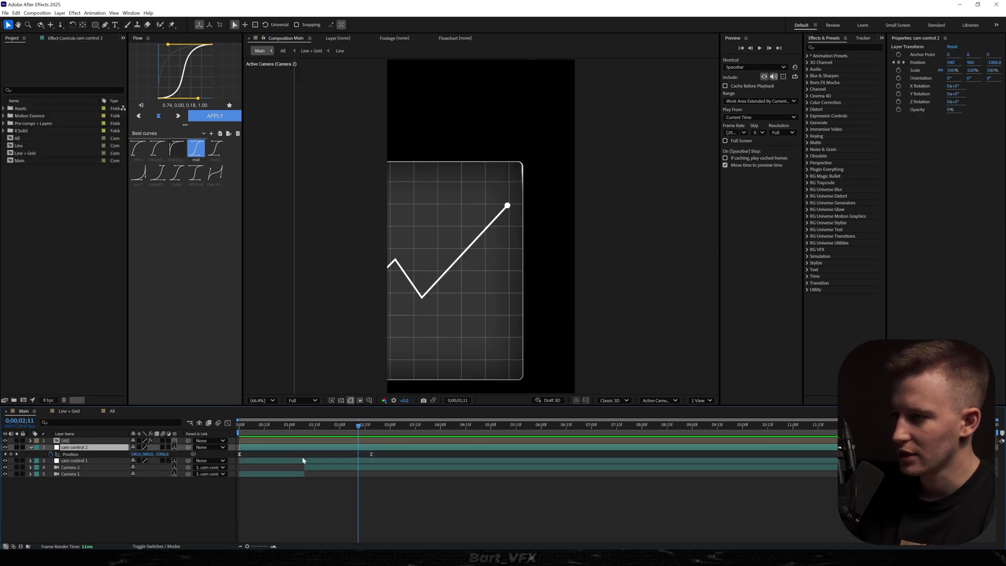
left_click_drag(387, 459, 350, 451)
key("Delete")
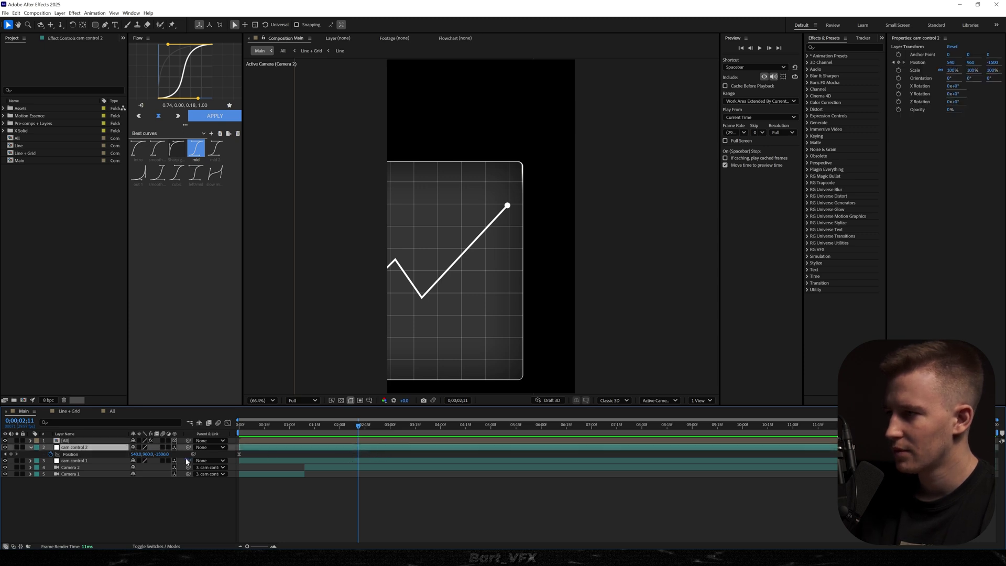
left_click_drag(187, 460, 125, 448)
Step: Animate cam control 2's Z position to -1385 with an eased move between about 0.7 and 1.9 seconds
left_click_drag(291, 448, 345, 429)
left_click_drag(350, 452, 251, 459)
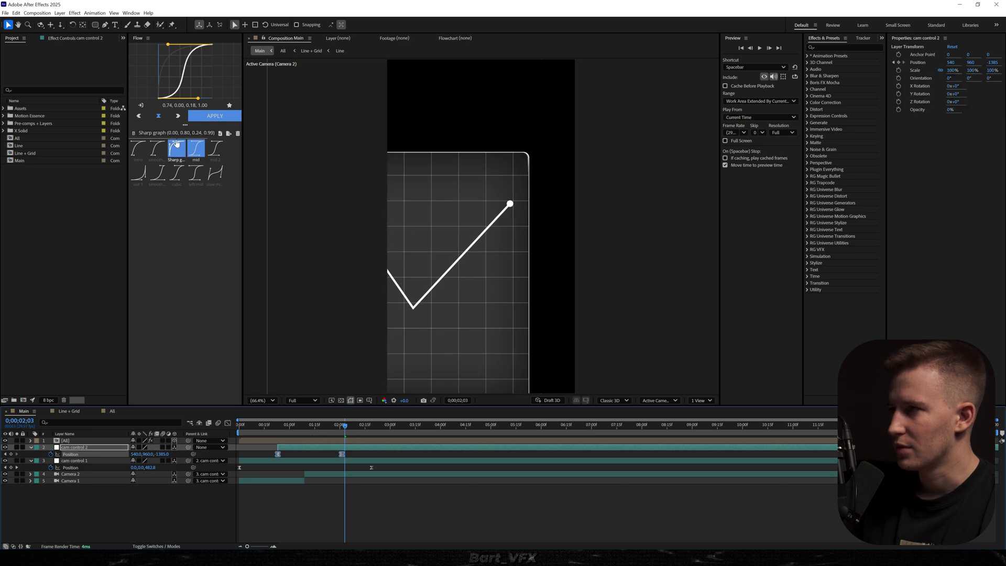
left_click(208, 118)
left_click_drag(329, 426, 237, 426)
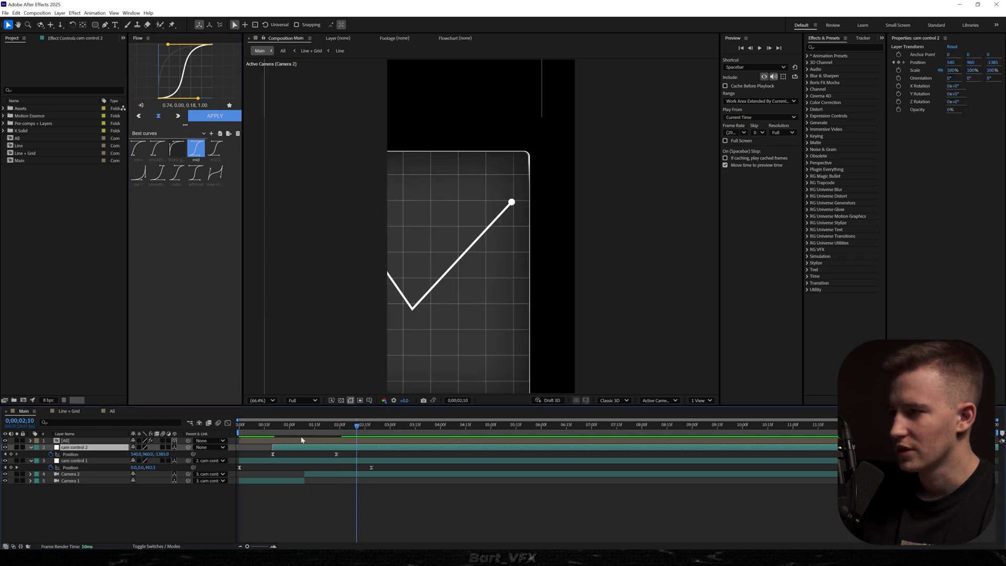
left_click_drag(257, 427, 239, 427)
key("space")
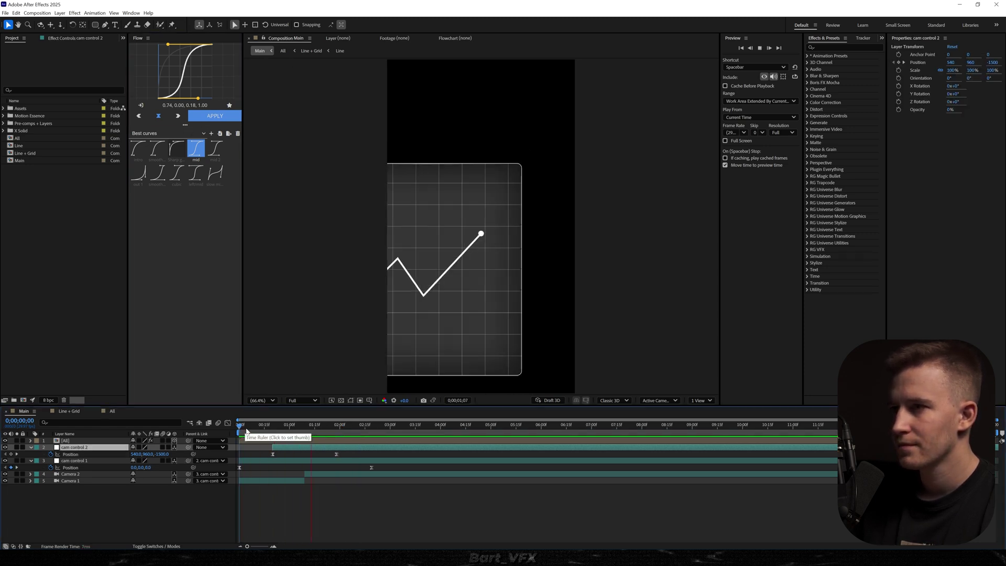
Step: Move cam control 1's last position keyframe to about 3.4 seconds and reshape the move's speed curve
left_click_drag(371, 467, 410, 467)
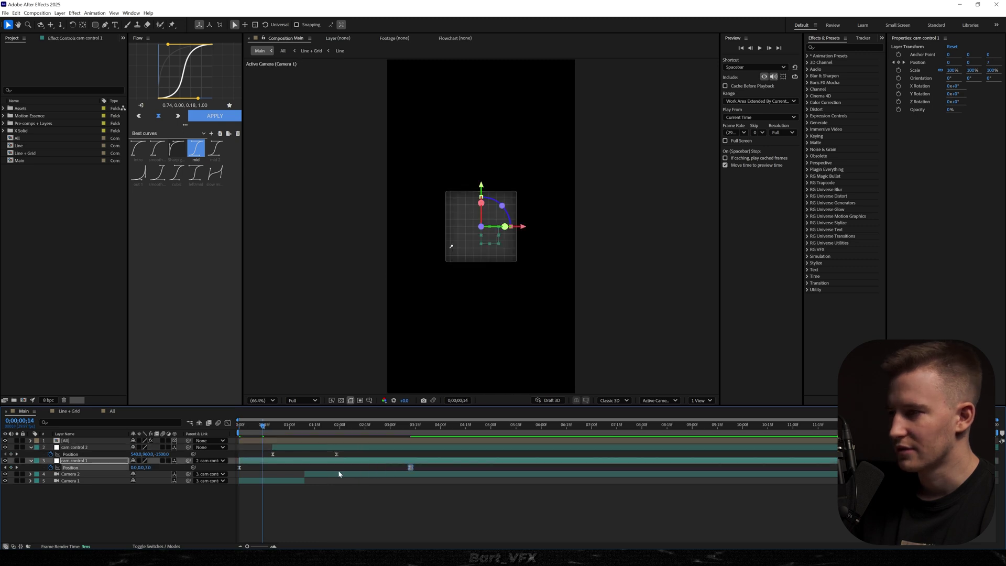
key("shift+F3")
left_click(238, 524)
left_click_drag(302, 524, 288, 514)
key("shift+F3")
key("space")
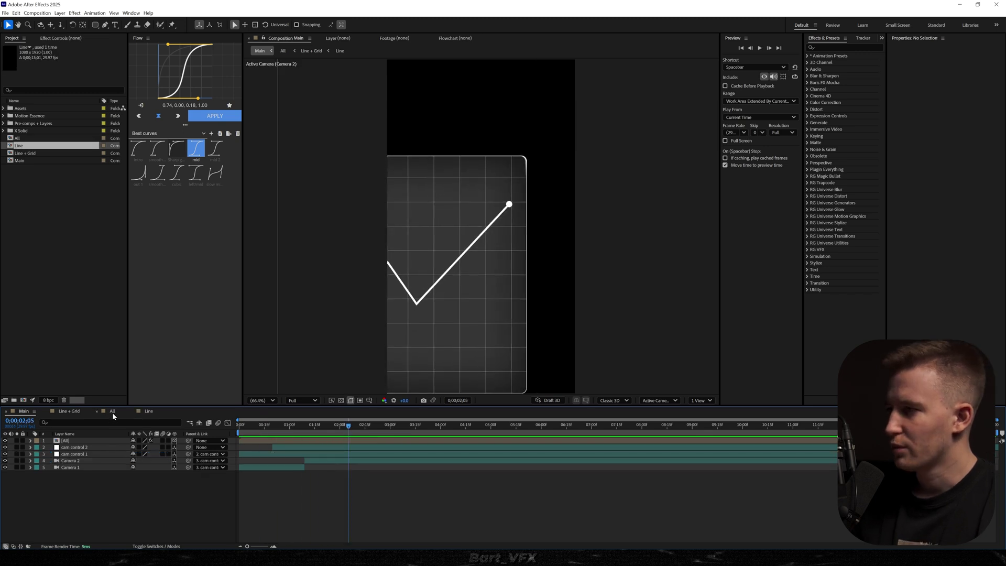
Step: Apply Deep Glow to the Line layer in the Line + Grid composition and adjust the glow
left_click(147, 411)
left_click(112, 412)
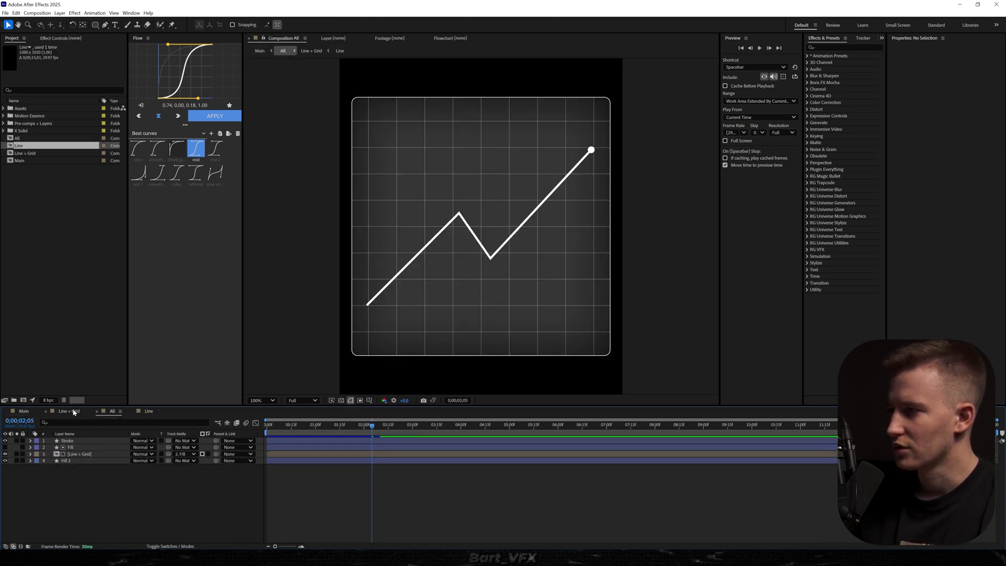
left_click(69, 411)
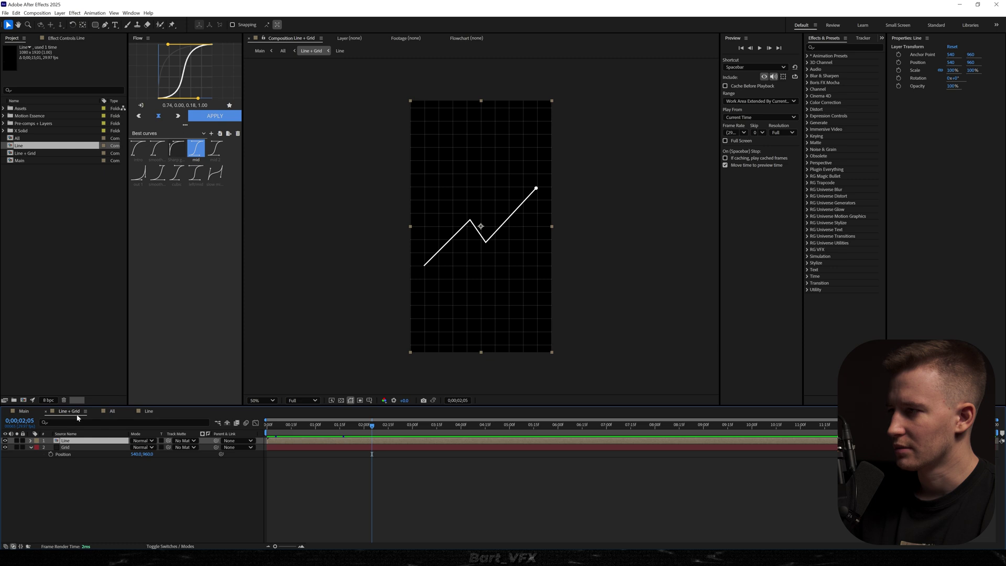
key("ctrl+space")
type("de")
left_click(99, 483)
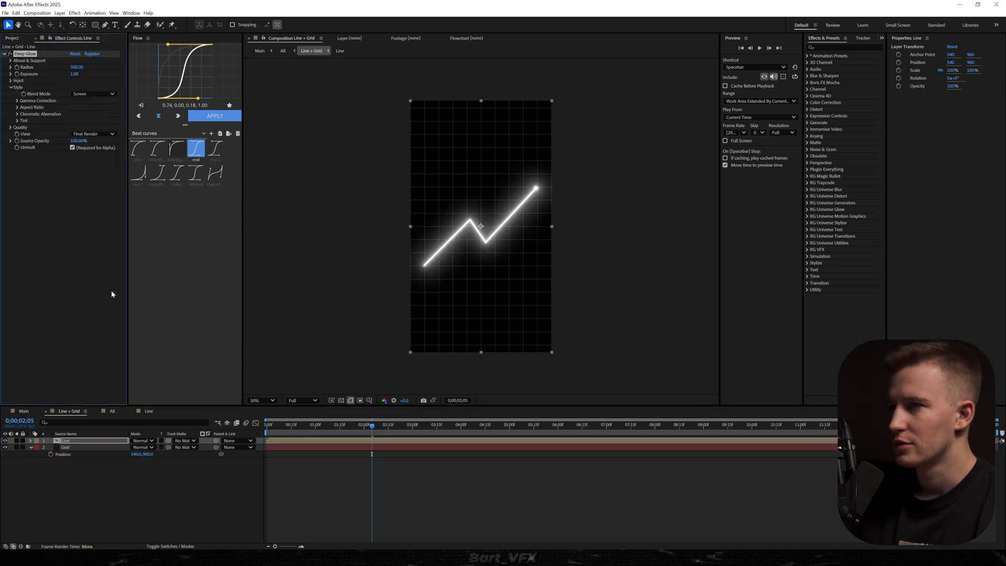
left_click(45, 234)
left_click_drag(76, 67, 781, 111)
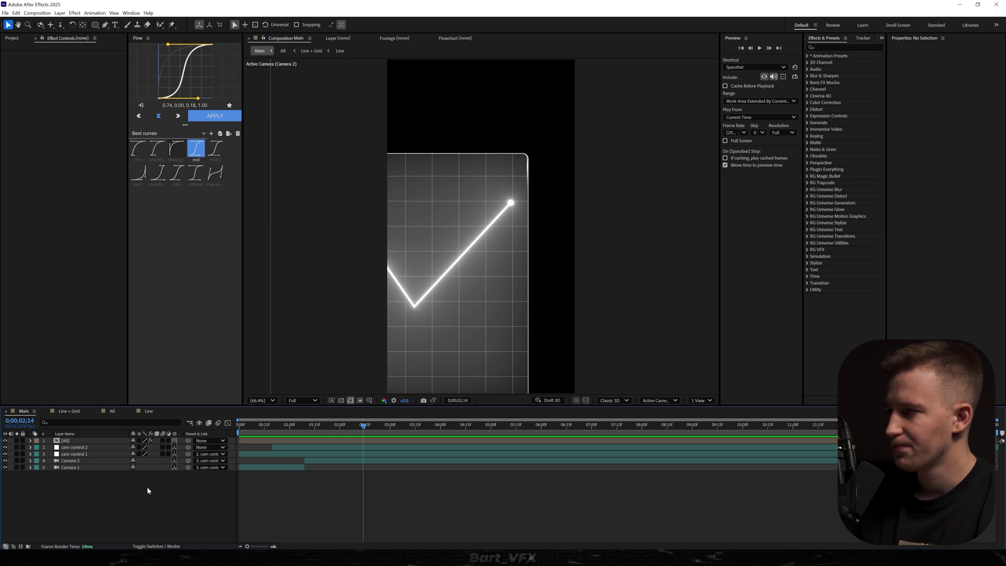
Step: Enable motion blur on Main's All layer and add an adjustment layer with CC Vignette above it
left_click(162, 440)
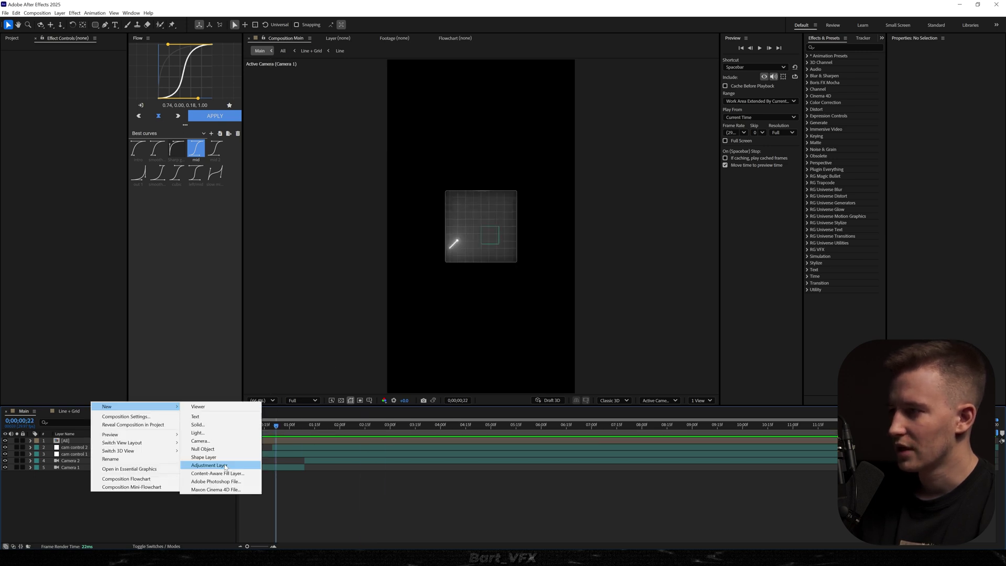
left_click(222, 466)
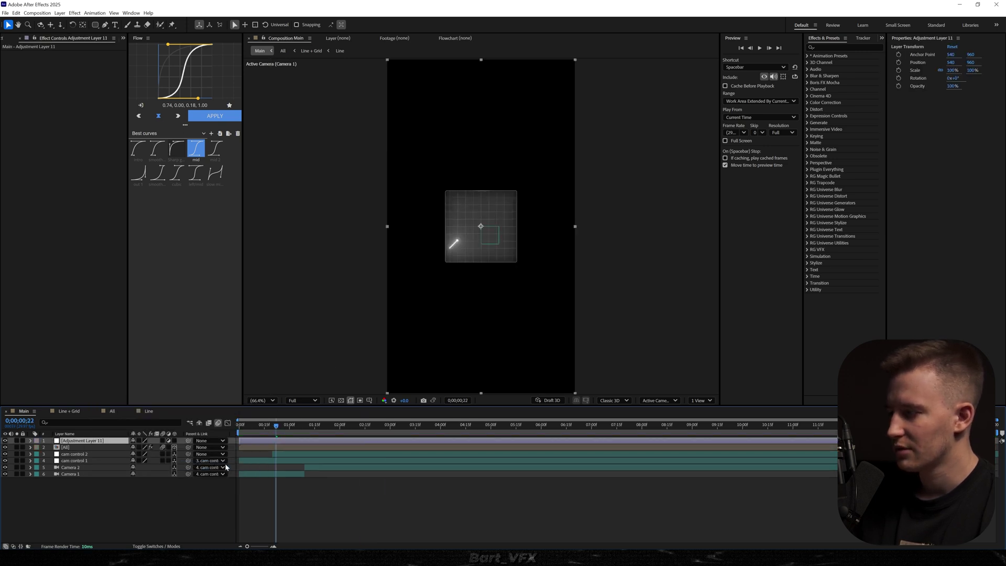
key("ctrl+space")
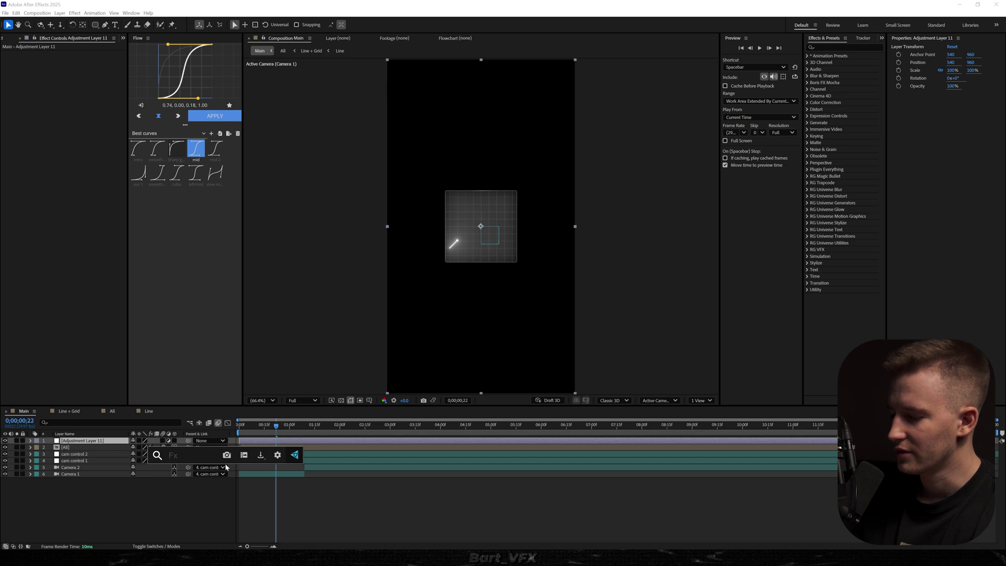
type("vig")
key("Return")
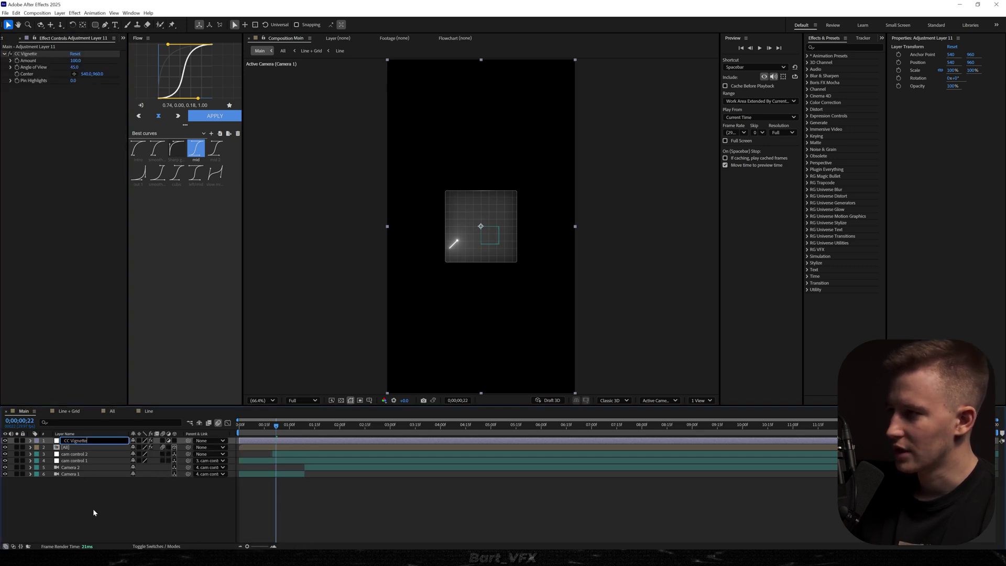
Step: Add another adjustment layer to the Main composition and name it Noise
key("ctrl+alt+y")
key("Return")
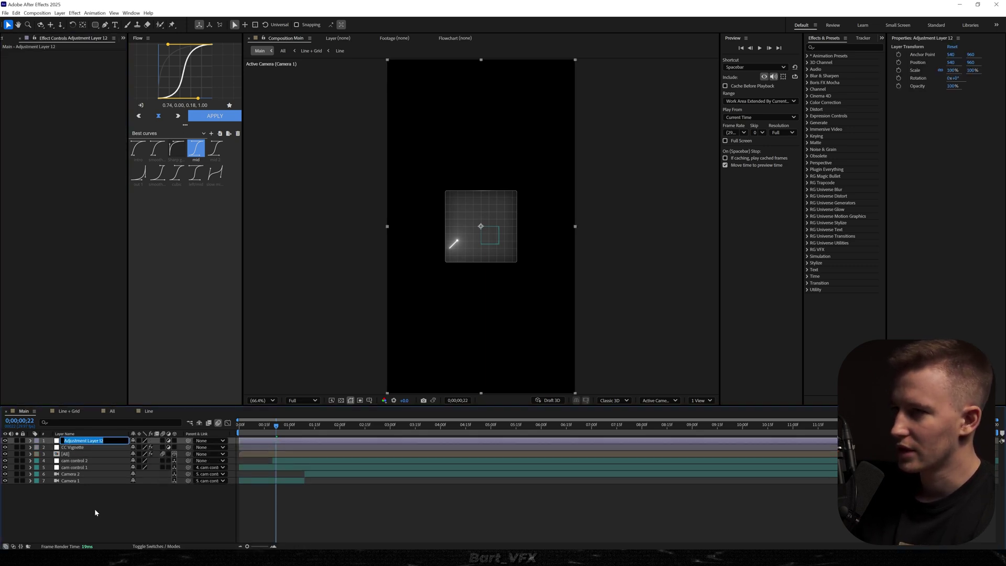
type("No")
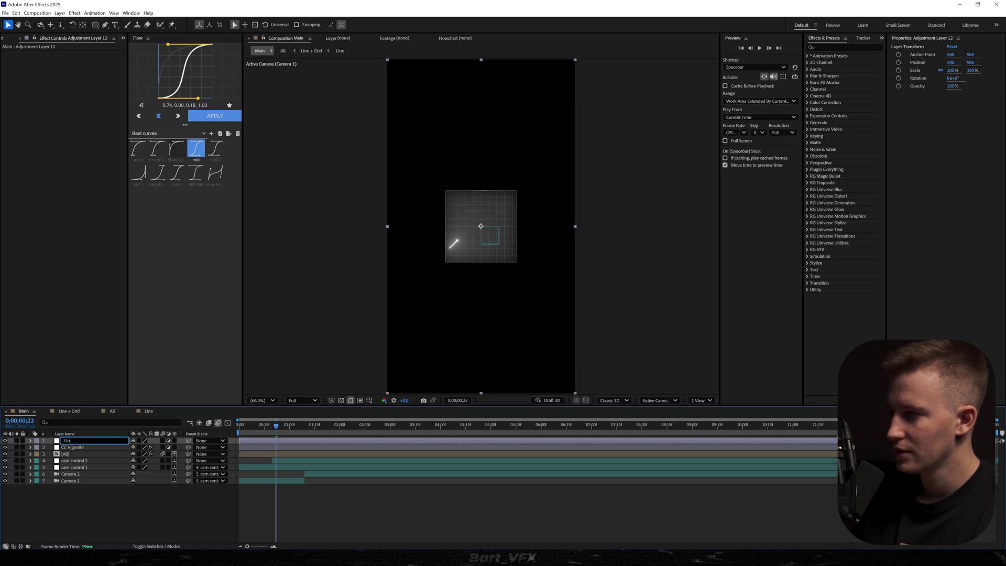
type("e")
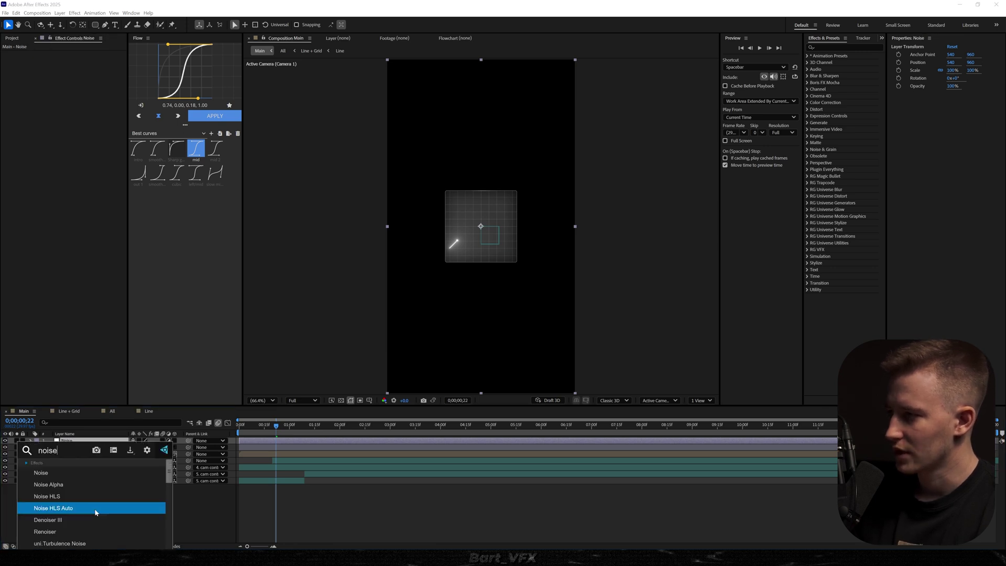
Step: Apply the Noise effect to the Noise layer with the amount of noise set to 10%
key("Up")
key("Up")
key("Up")
key("Return")
key("Tab")
type("10")
key("Return")
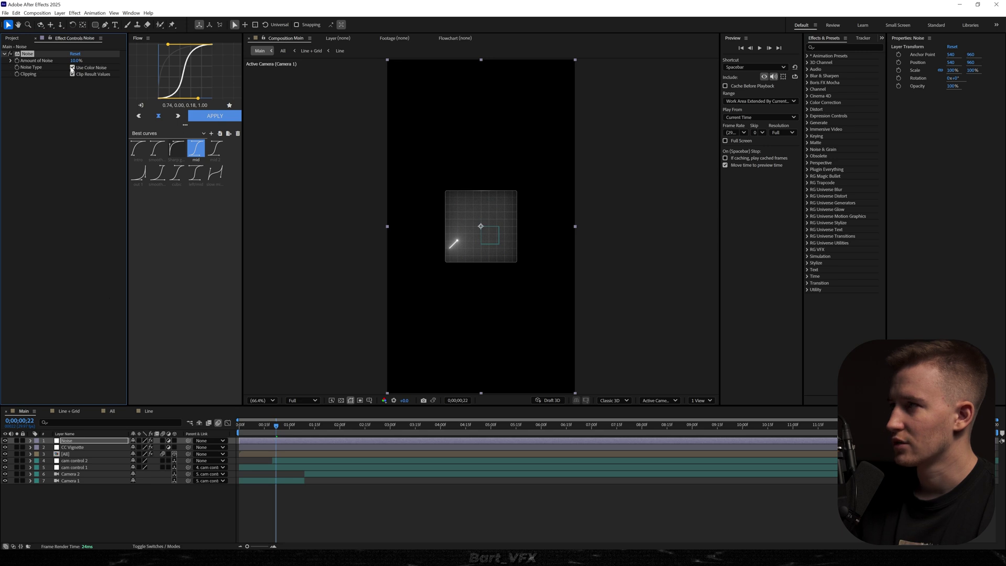
left_click(97, 517)
key("Home")
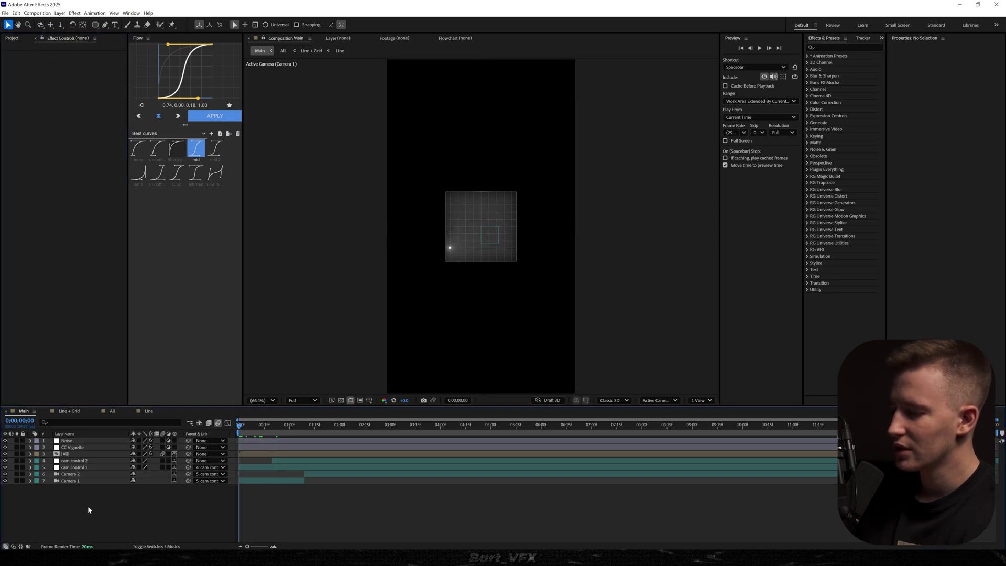
Step: Add an adjustment layer with Posterize Time and set its frame rate to 13
key("ctrl+alt+y")
key("ctrl+space")
type("post")
key("Up")
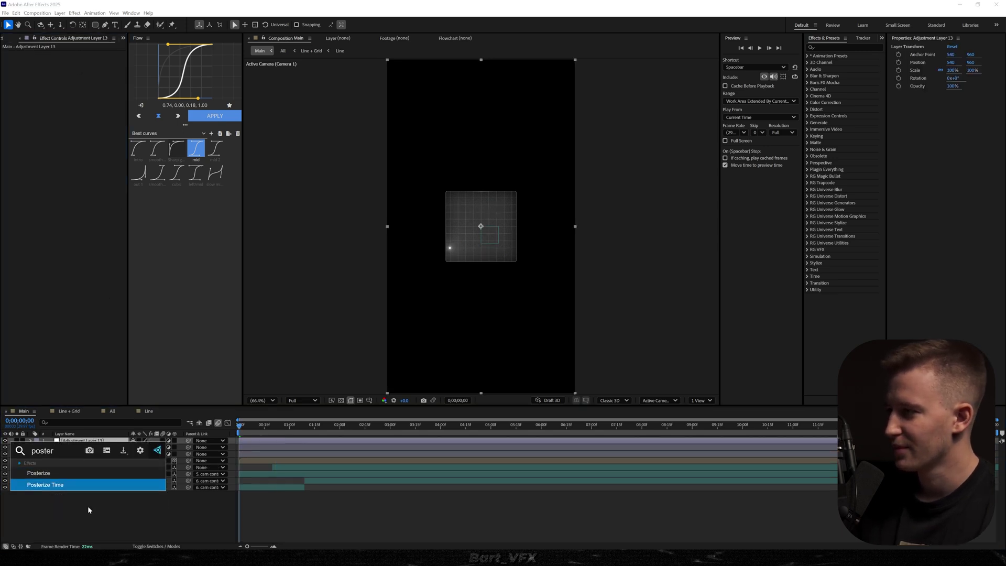
key("Return")
left_click(76, 60)
type("13")
key("Return")
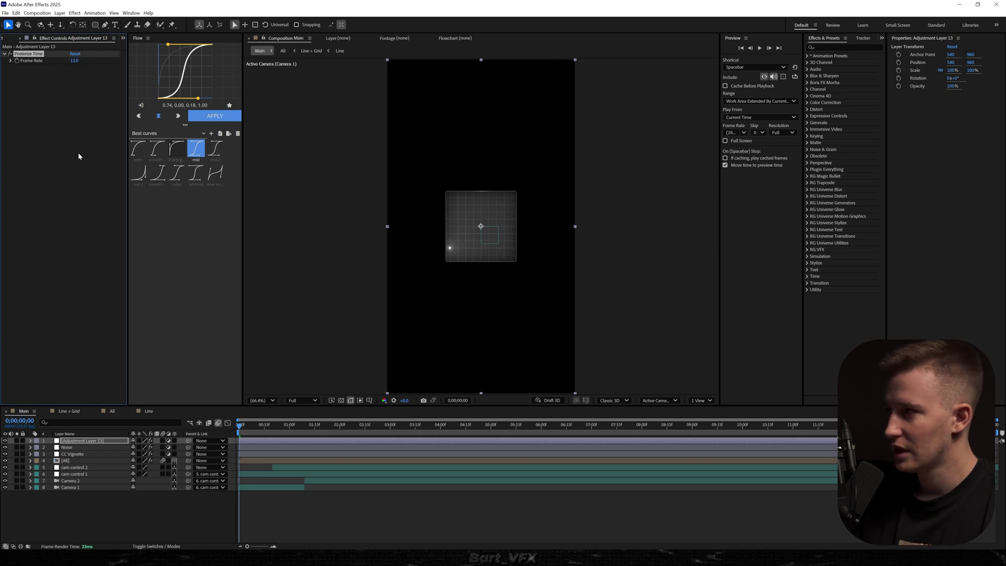
Step: Play back the Main composition from the first frame to check the camera moves and the added effects
left_click(375, 527)
key("space")
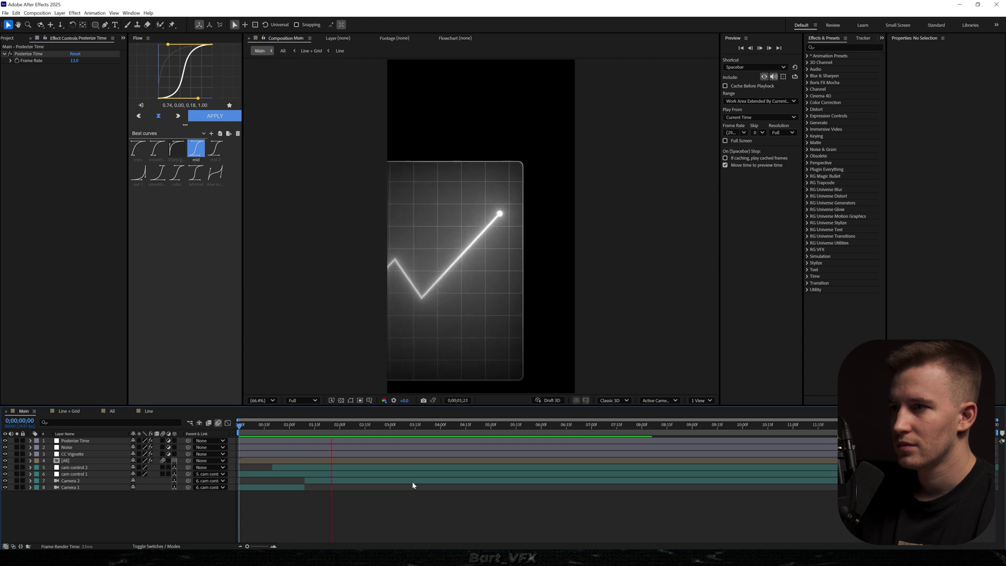
key("space")
key("Home")
key("space")
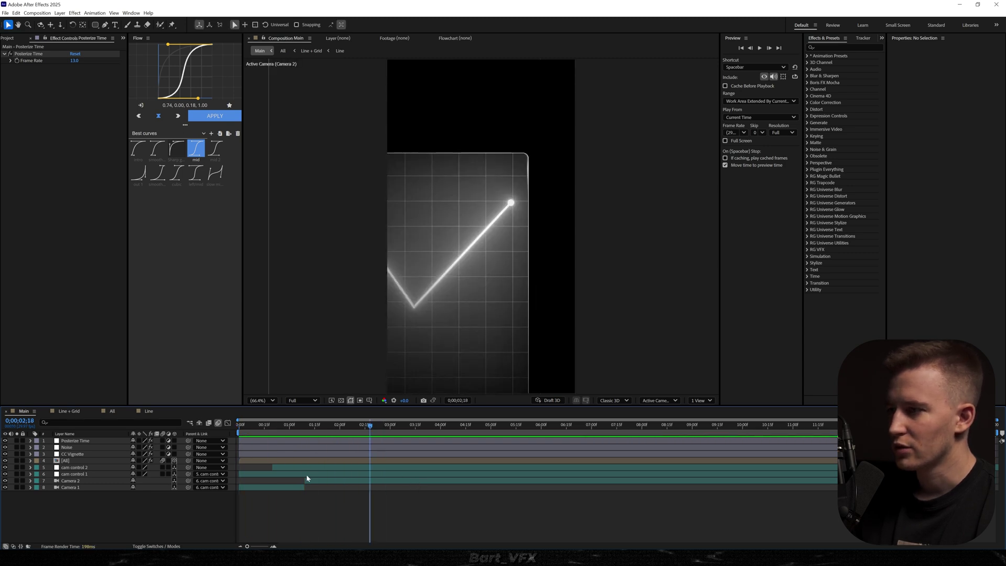
Step: Shift Camera 2's position horizontally and vertically to reframe the end of the chart line closer to the shot's centre
left_click(315, 481)
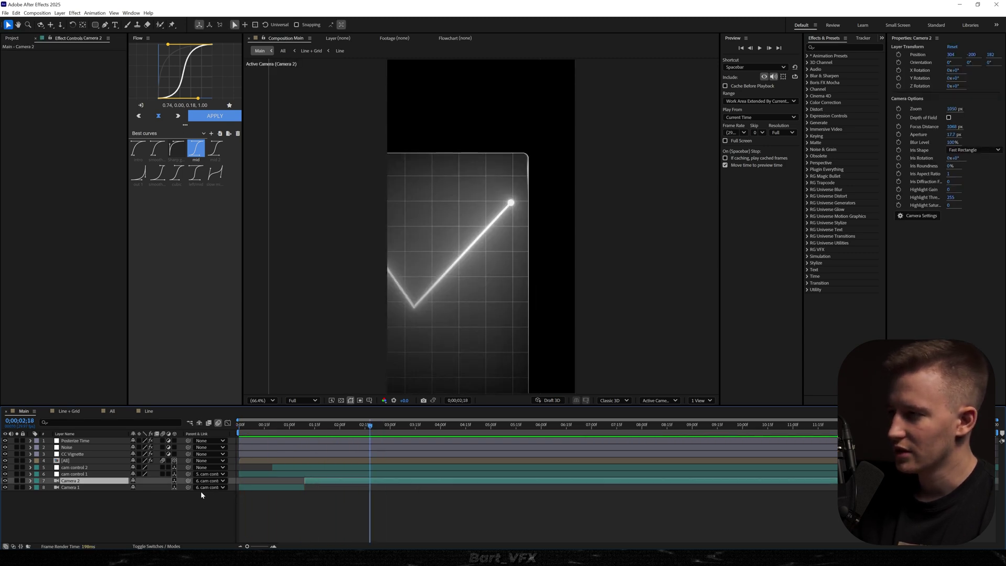
key("p")
left_click_drag(136, 487, 85, 494)
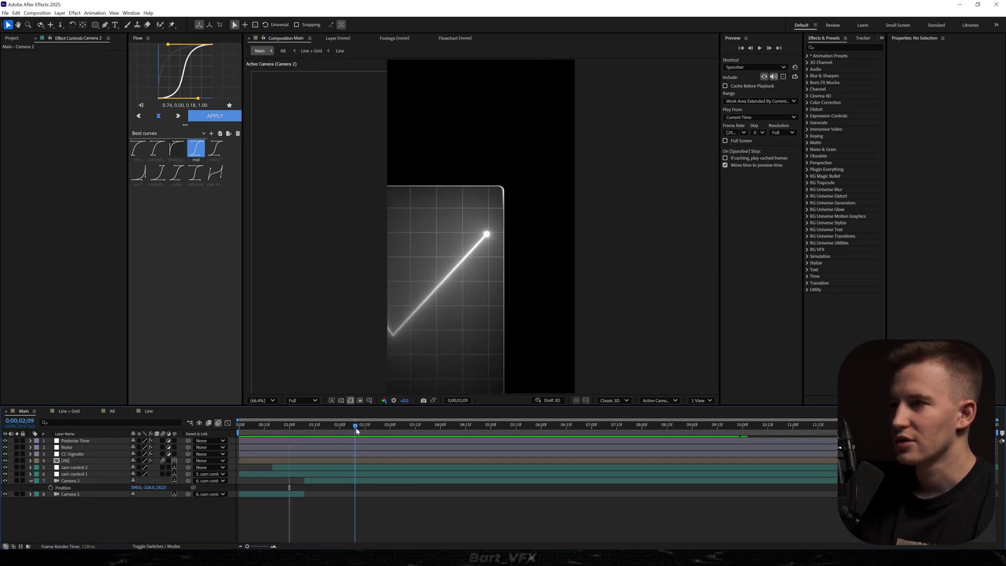
left_click_drag(355, 428, 361, 428)
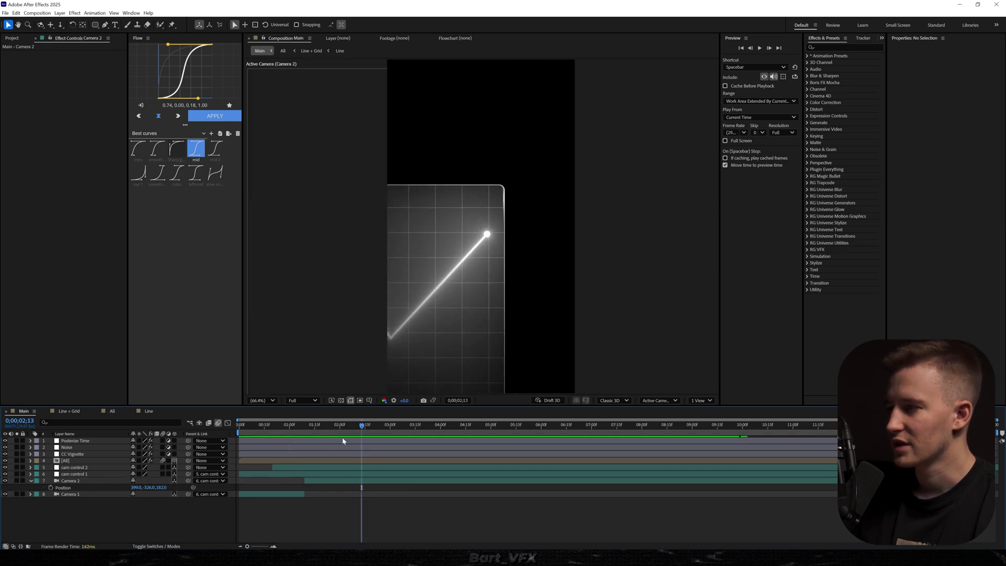
Step: Try tilting the All layer with rotations of X -5.2°, Y 11.1° and Z 3.3°, and preview the tilted chart
left_click(303, 467)
left_click(47, 463)
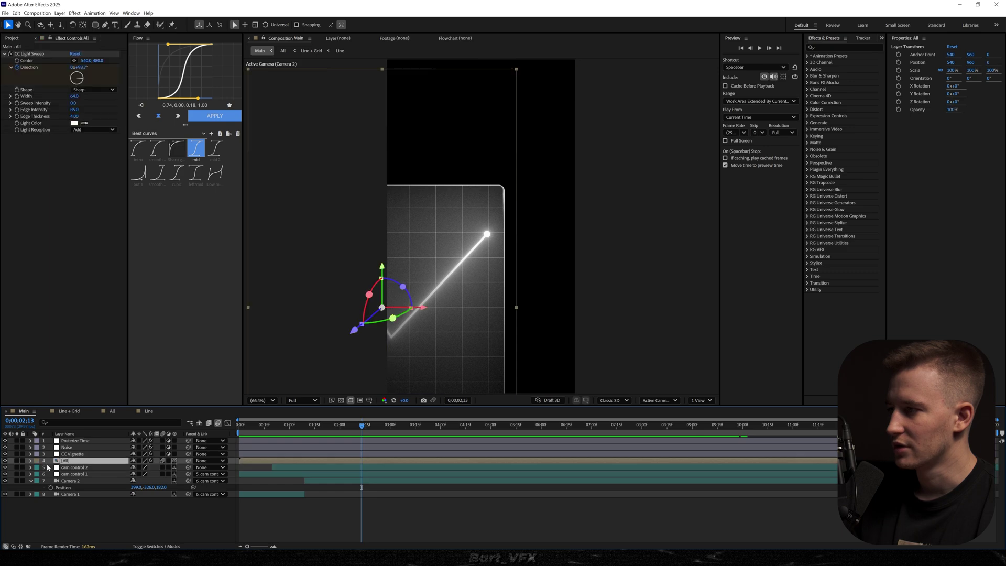
key("r")
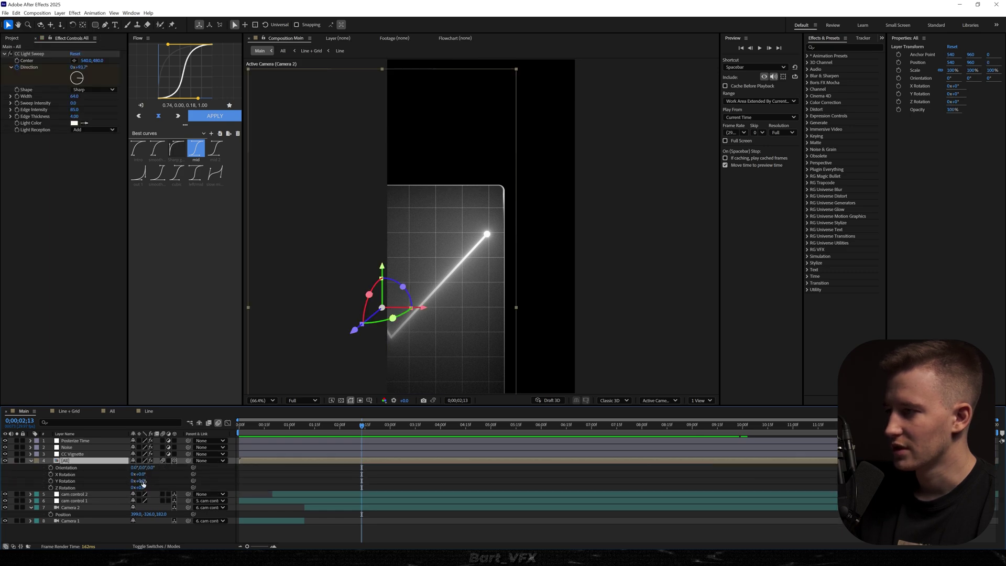
mouse_move(142, 482)
left_mouse_down()
mouse_move(152, 483)
mouse_move(131, 489)
mouse_move(137, 476)
mouse_move(126, 481)
left_mouse_up()
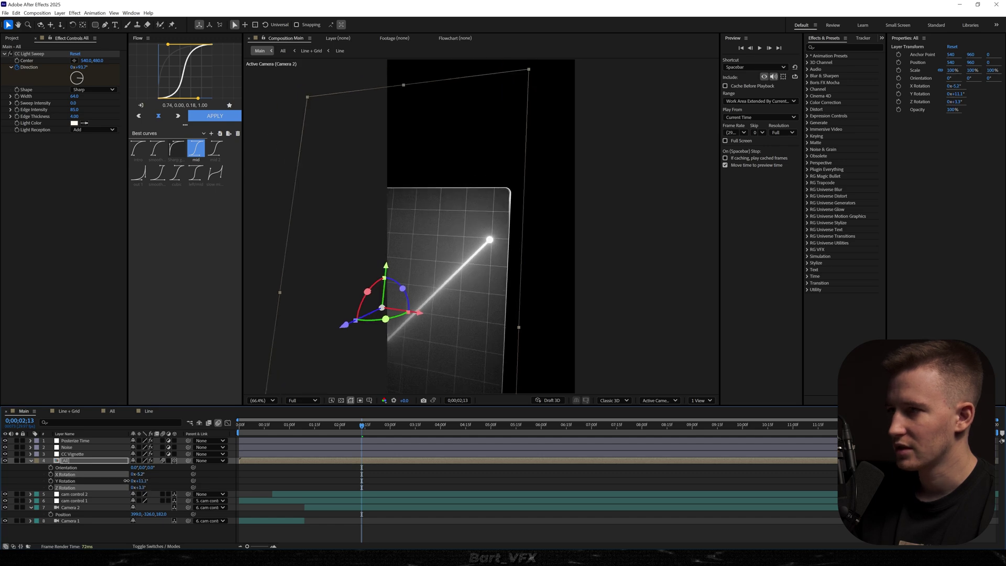
key("Home")
key("space")
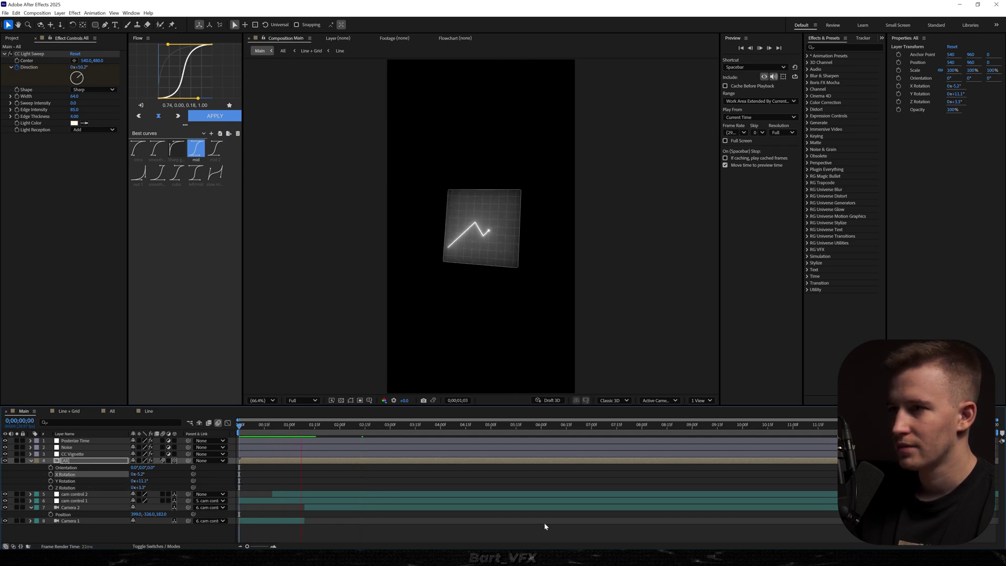
key("space")
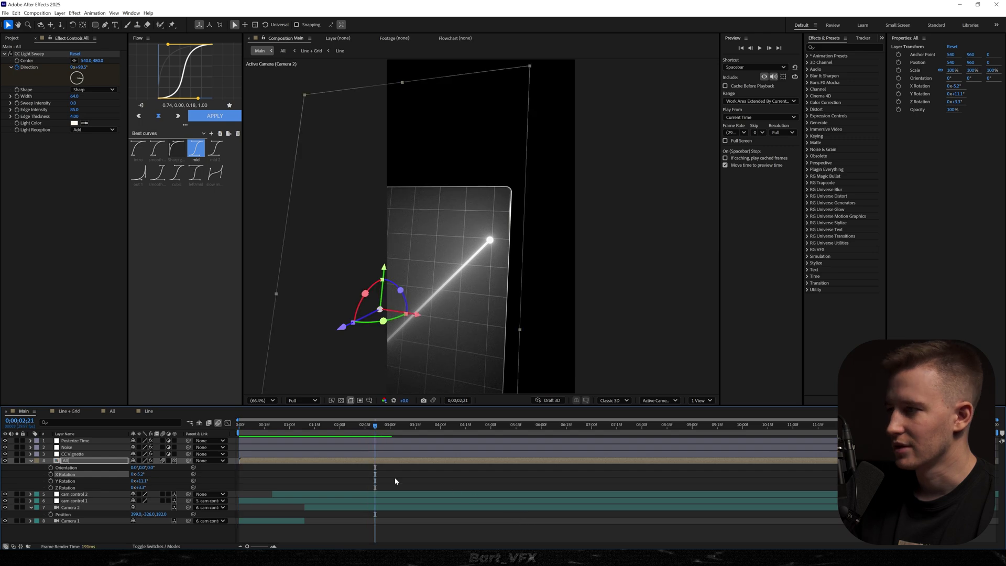
key("ctrl+z")
key("ctrl+z")
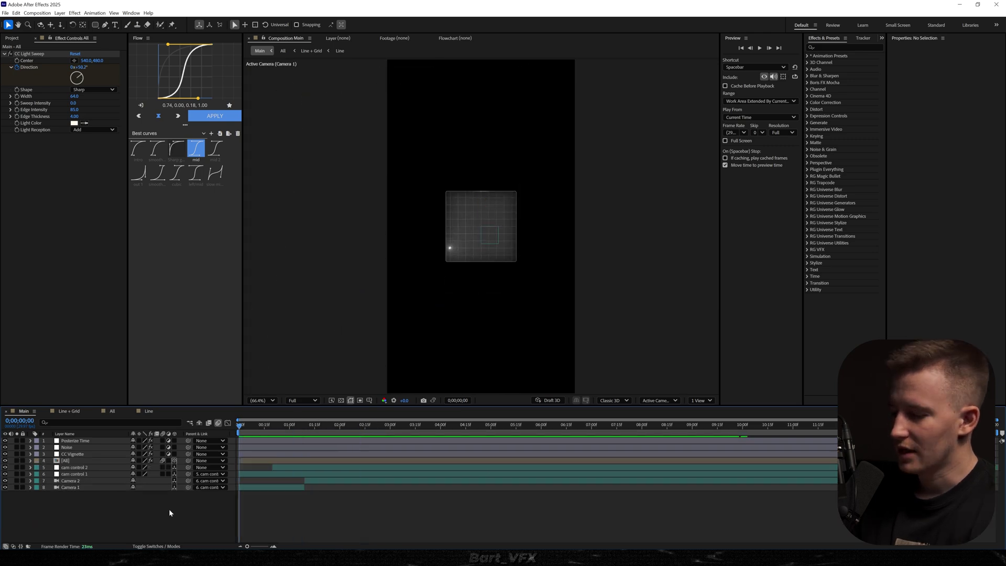
Step: Add an adjustment layer above the Posterize Time layer and apply the Transform effect to it
key("ctrl+alt+y")
key("ctrl+space")
type("tra")
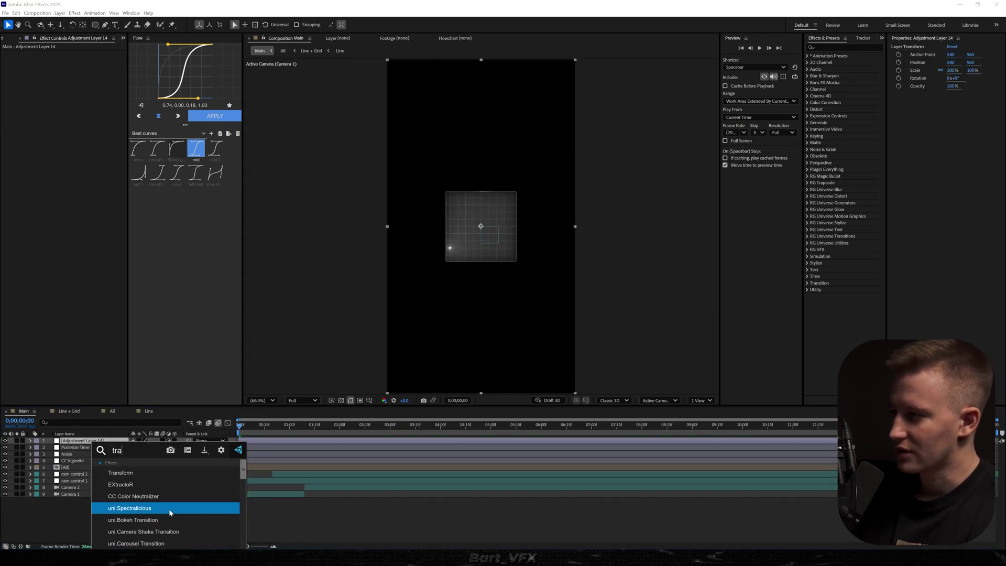
type("n")
left_click(152, 472)
Step: Give the Transform effect's Position the expression wiggle(1.2,12)
left_click(16, 67, "alt")
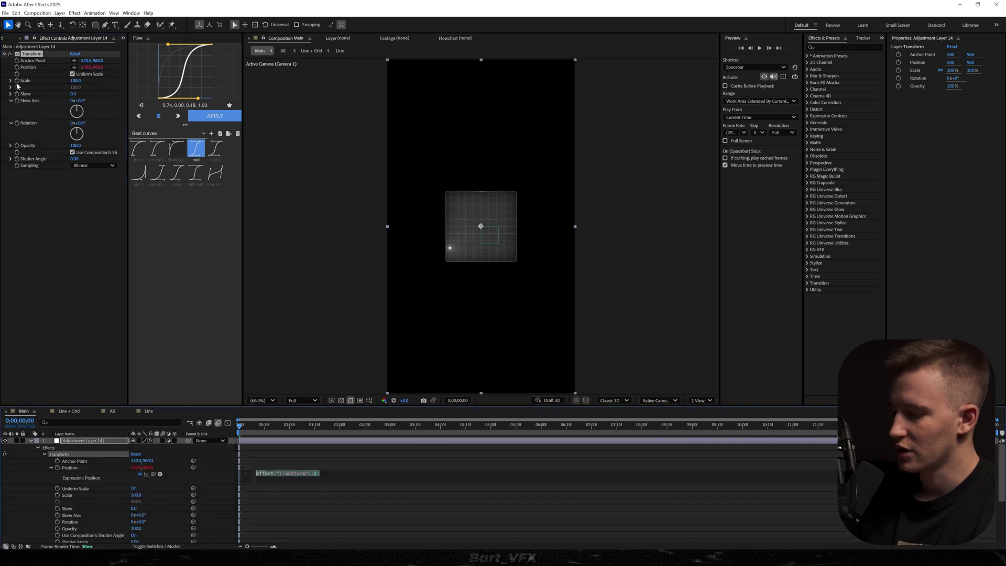
type("wiggle()1")
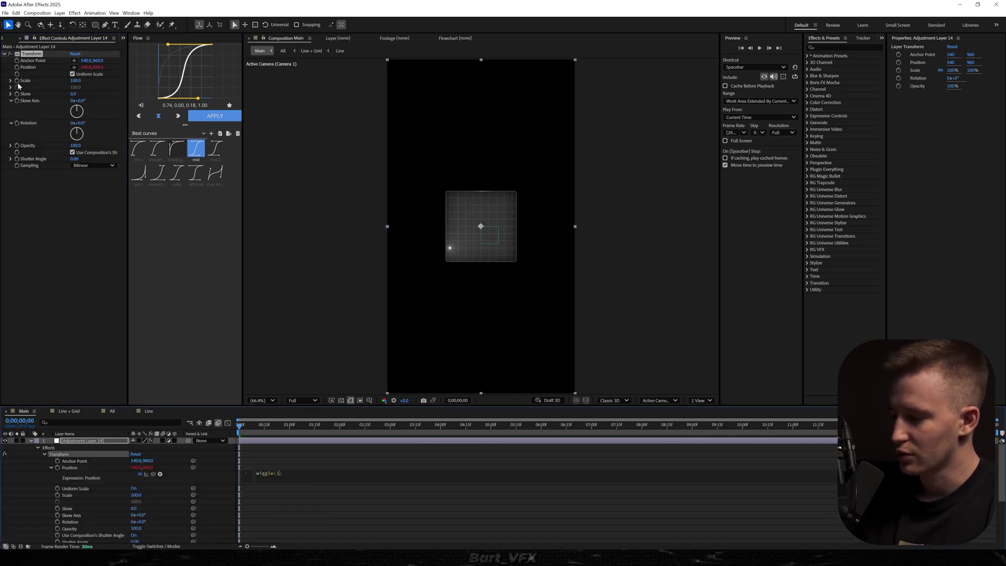
type(".2,12")
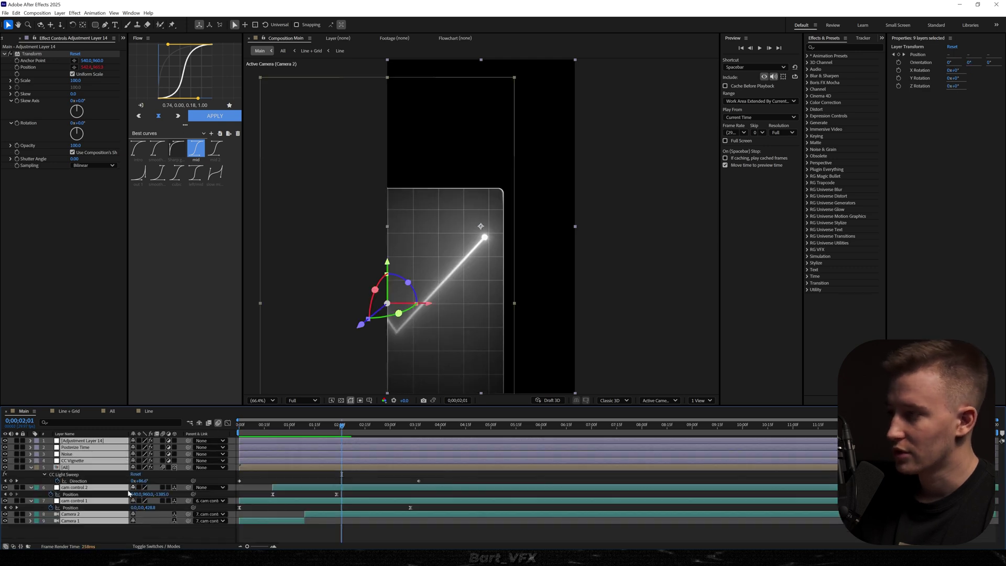
Step: Move the new adjustment layer below Posterize Time, rename it Shake, and keep all layer properties collapsed
key("u")
left_click(105, 513)
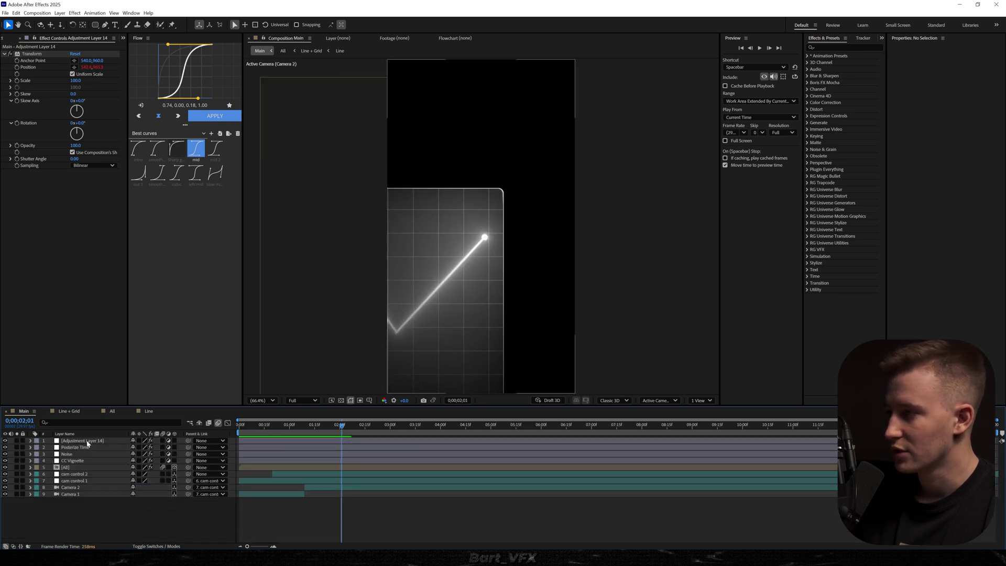
left_click_drag(86, 442, 83, 450)
key("Return")
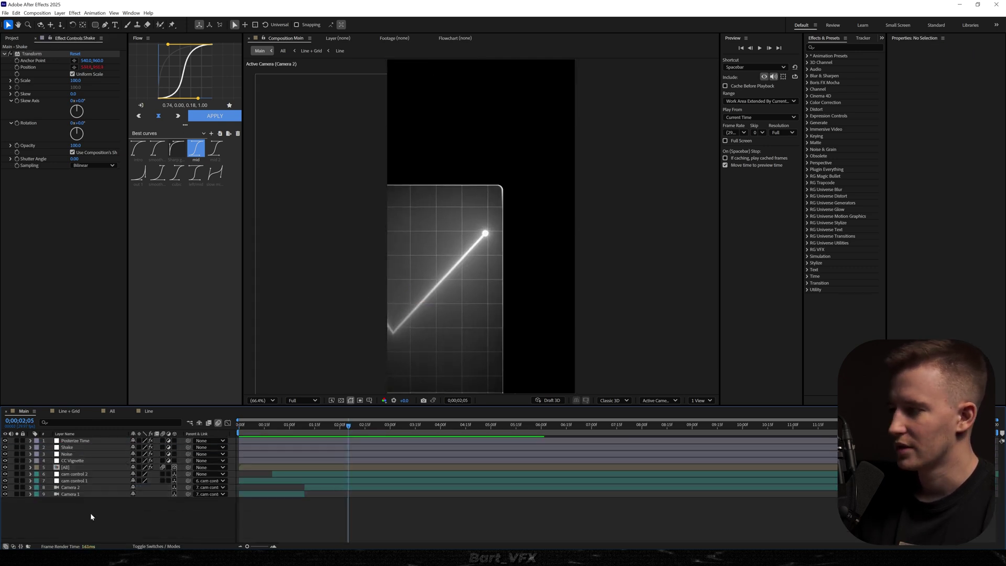
Step: Create a composition-sized solid named BG and place it beneath all other layers
key("ctrl+y")
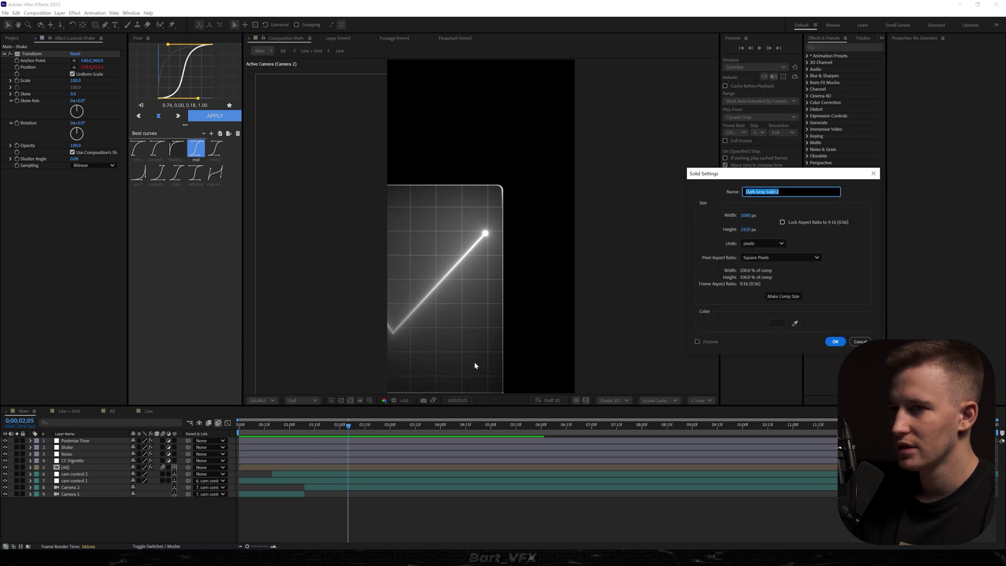
type("BG")
left_click(833, 338)
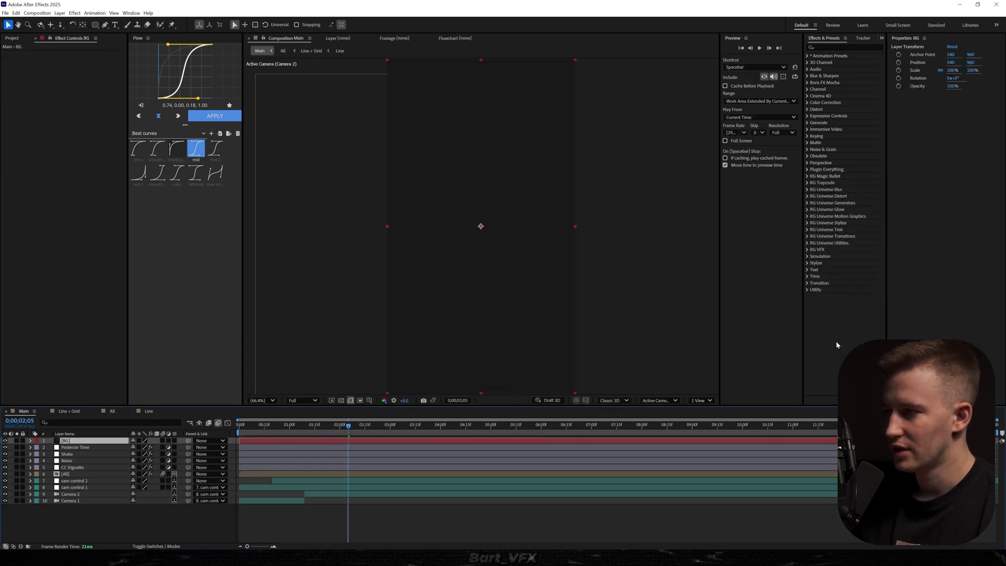
left_click_drag(99, 441, 83, 515)
Step: Apply the Gradient Ramp effect to the BG solid
key("ctrl+space")
type("grad")
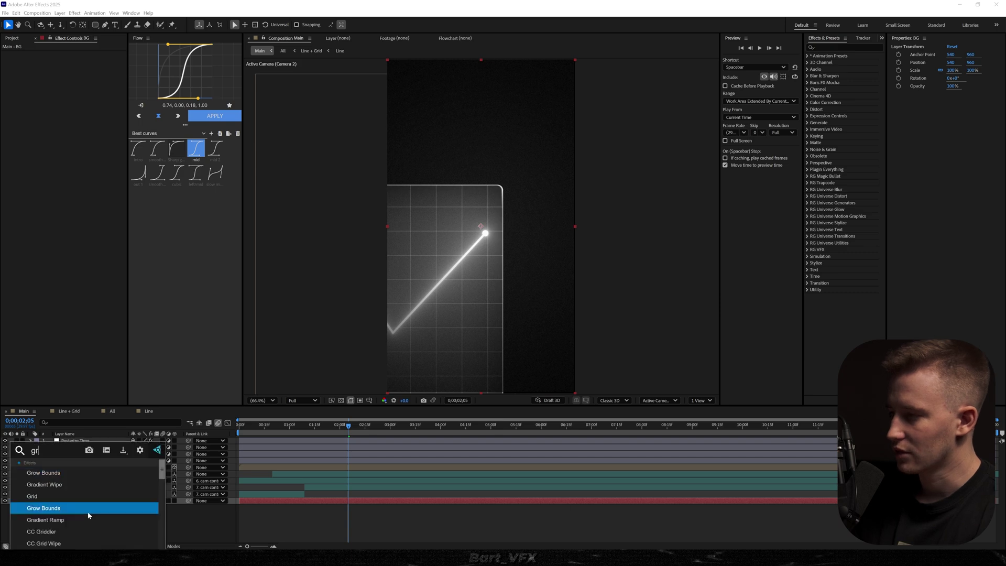
key("Up")
key("Up")
key("Return")
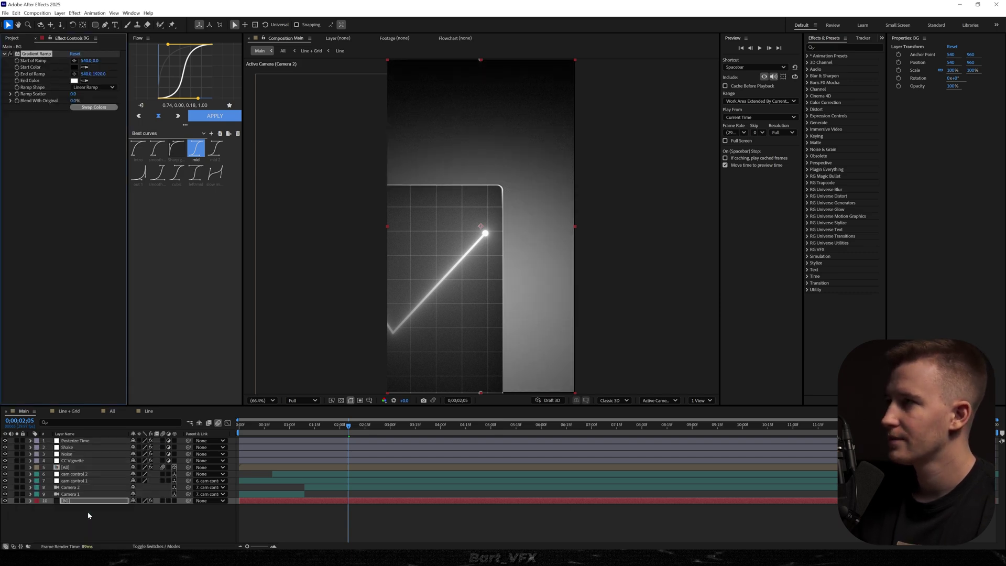
Step: Change the ramp shape to Radial Ramp and move the ramp's start point to about the frame's centre
left_click(94, 87)
left_click(95, 104)
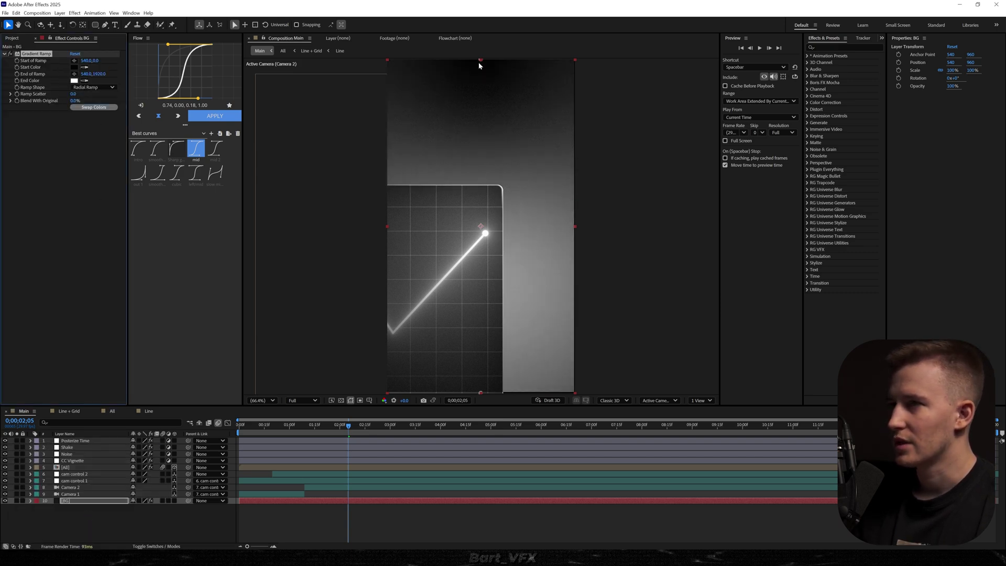
left_click_drag(480, 60, 483, 238)
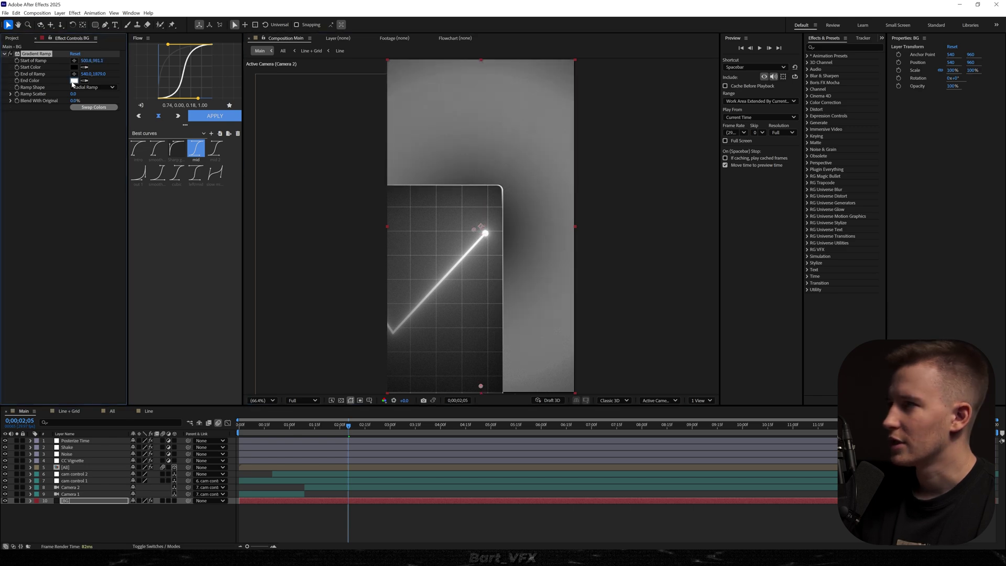
Step: Set the Gradient Ramp's end color to black (000000) and its start color to white (FFFFFF)
left_click(74, 81)
left_click_drag(167, 324, 106, 360)
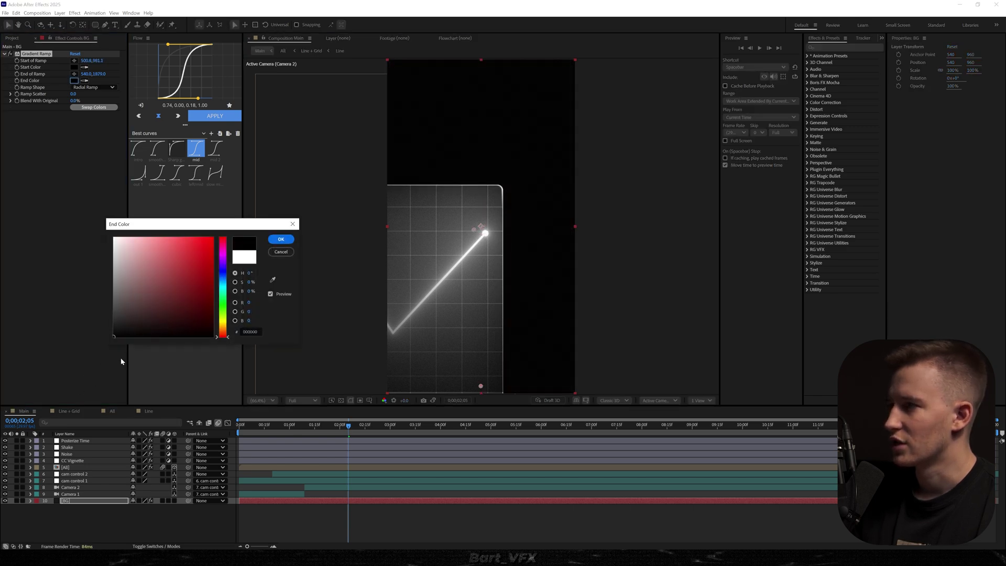
left_click(279, 239)
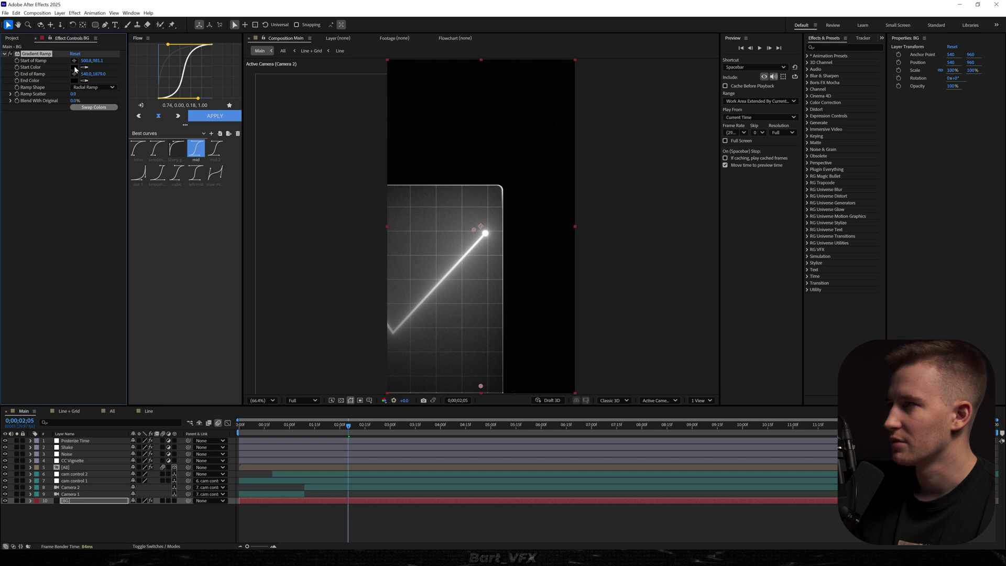
left_click(74, 68)
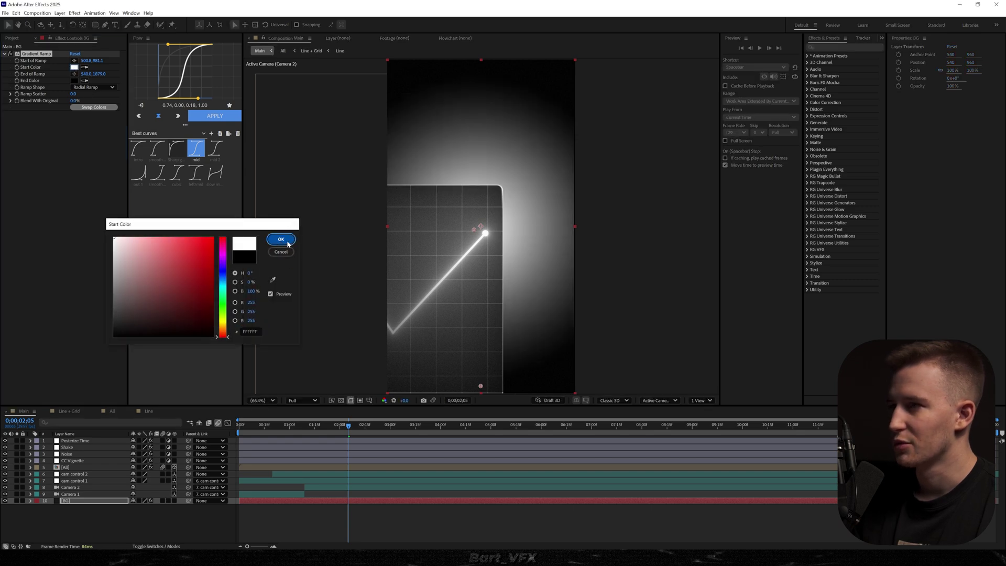
left_click(282, 239)
Step: Make the BG layer 3D, push it back to Z position 2444, and scale it up to 548%
key("Home")
left_click(174, 500)
left_click(98, 502)
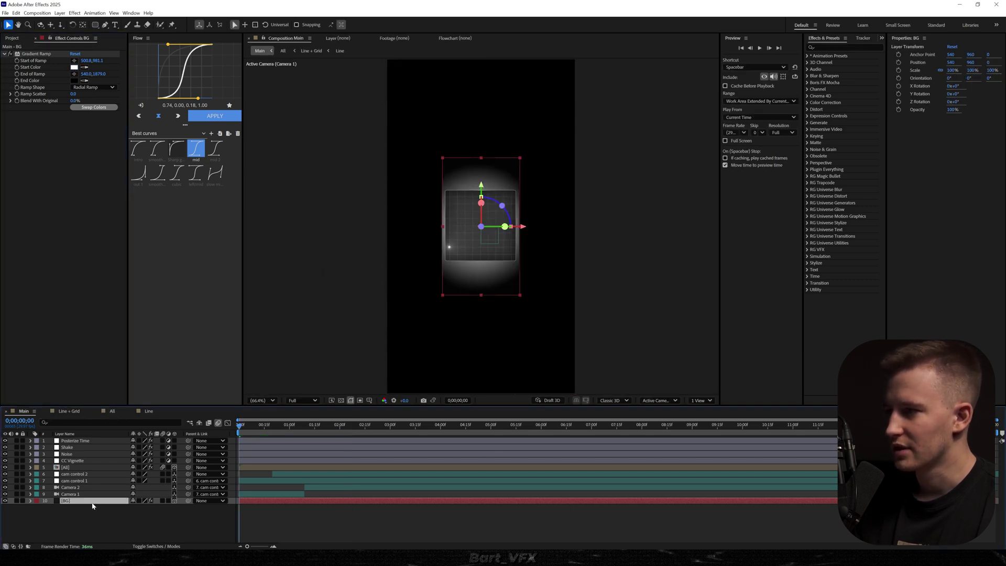
key("p")
left_click_drag(158, 507, 201, 504)
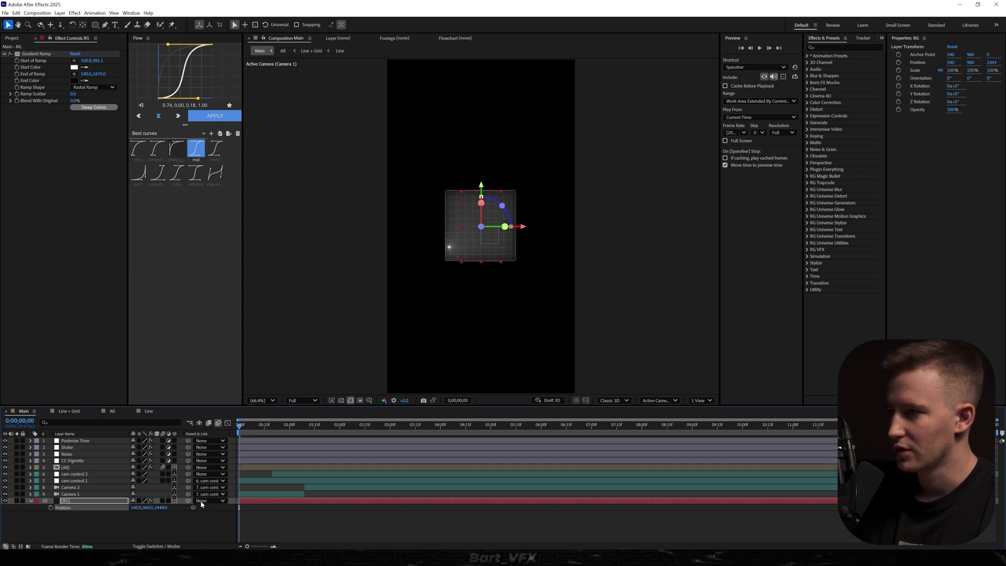
key("s")
left_click_drag(139, 508, 413, 519)
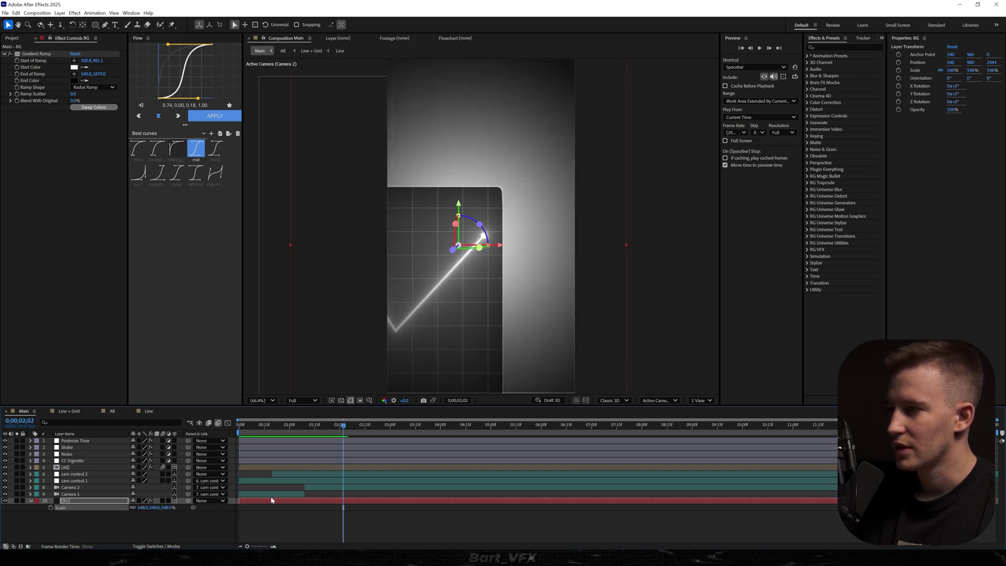
Step: Lower the BG layer's opacity to 20% and preview the composition from the first frame
left_click(259, 501)
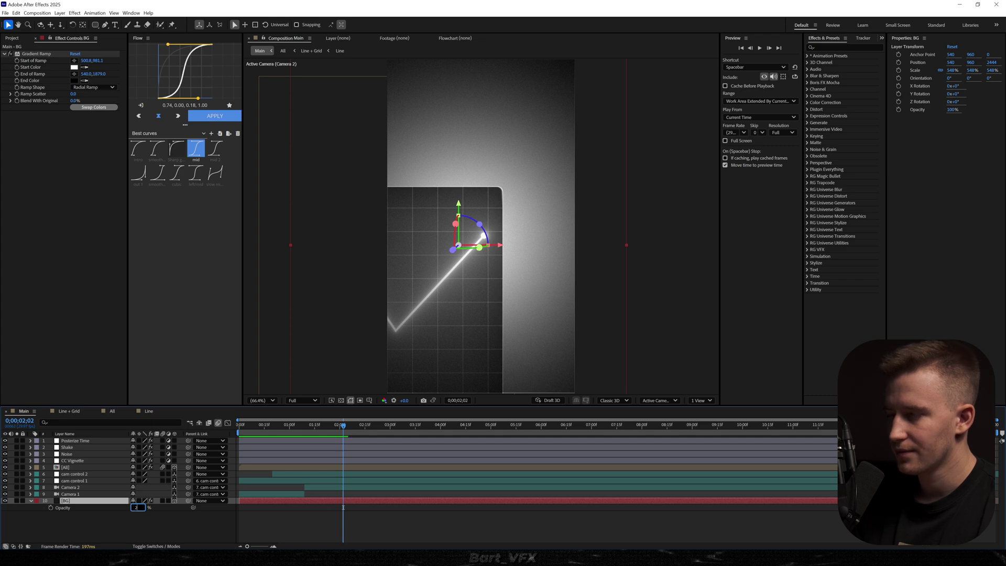
type("0")
key("Return")
key("Home")
key("space")
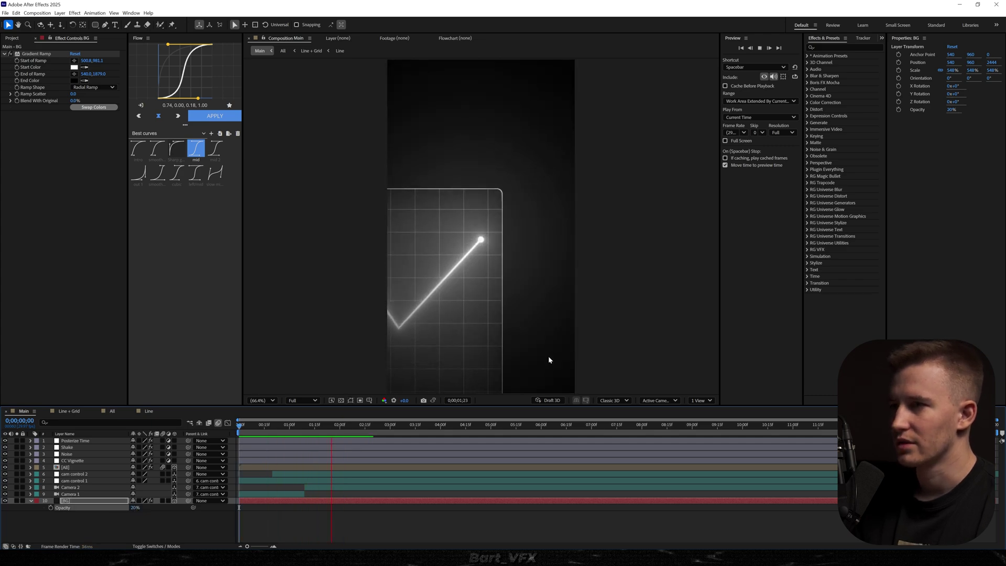
key("space")
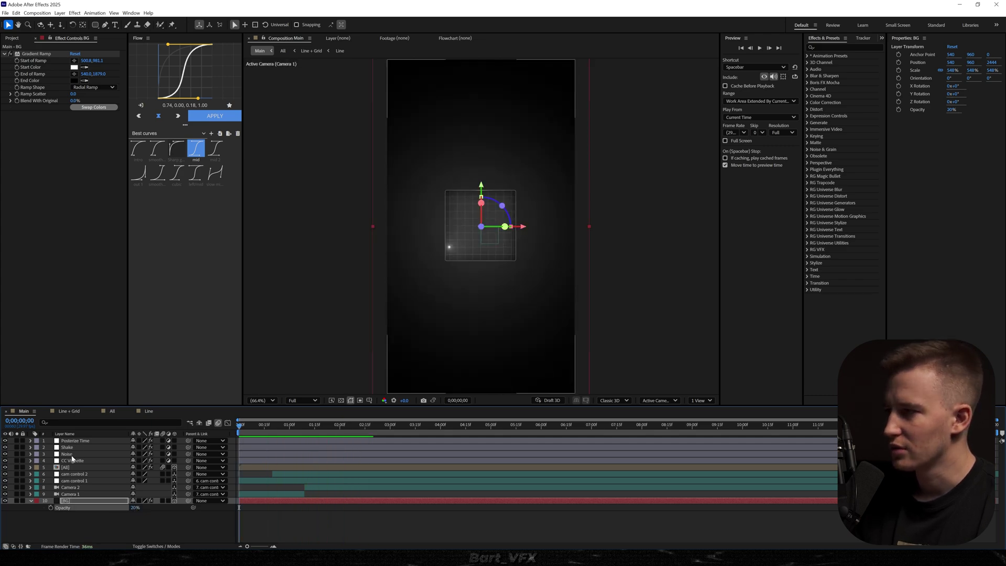
Step: Change the Shake layer's Transform Position expression to wiggle(0.9,18) and collapse all layer properties
left_click(60, 449)
left_click(31, 447)
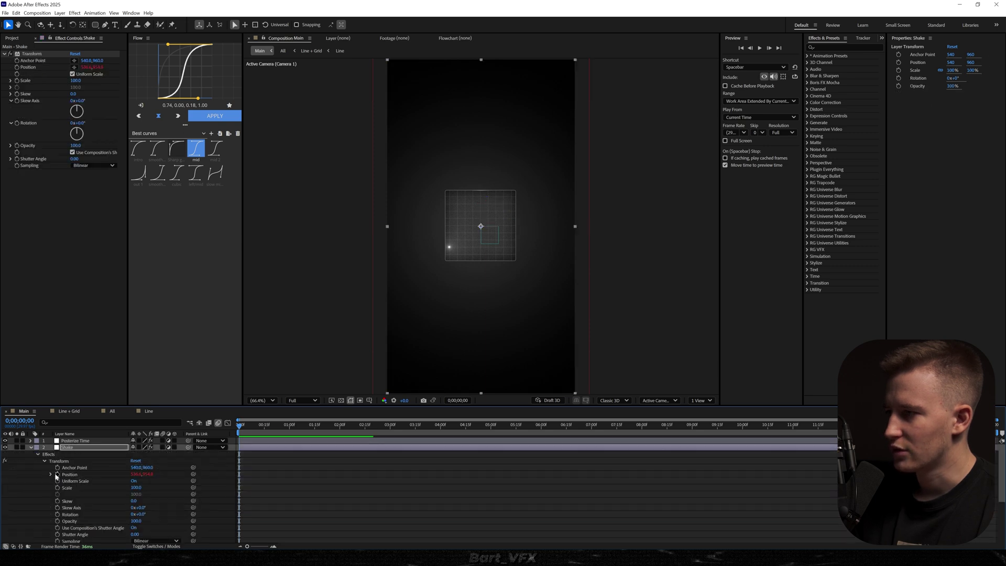
left_click(282, 484)
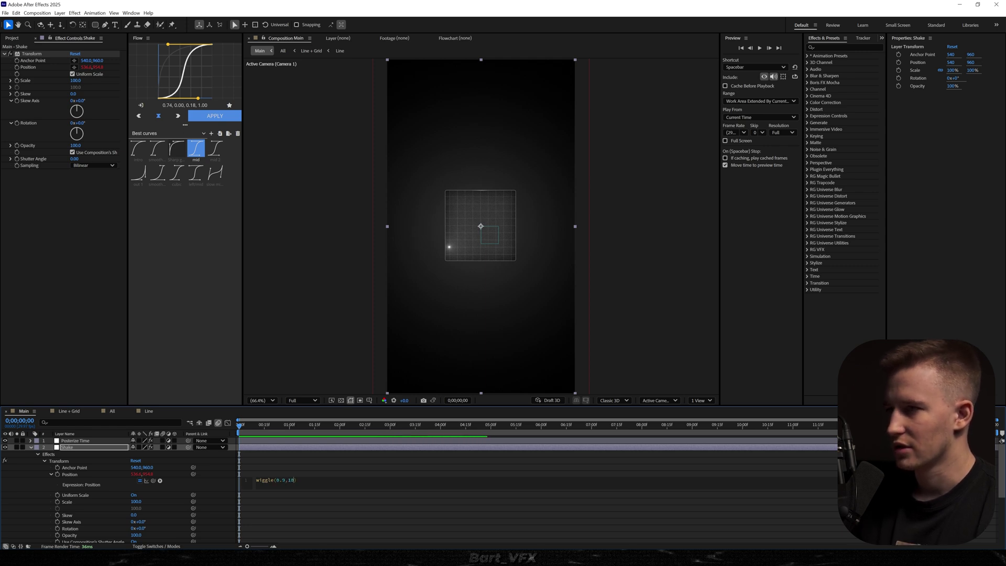
key("KP_Enter")
key("ctrl+a")
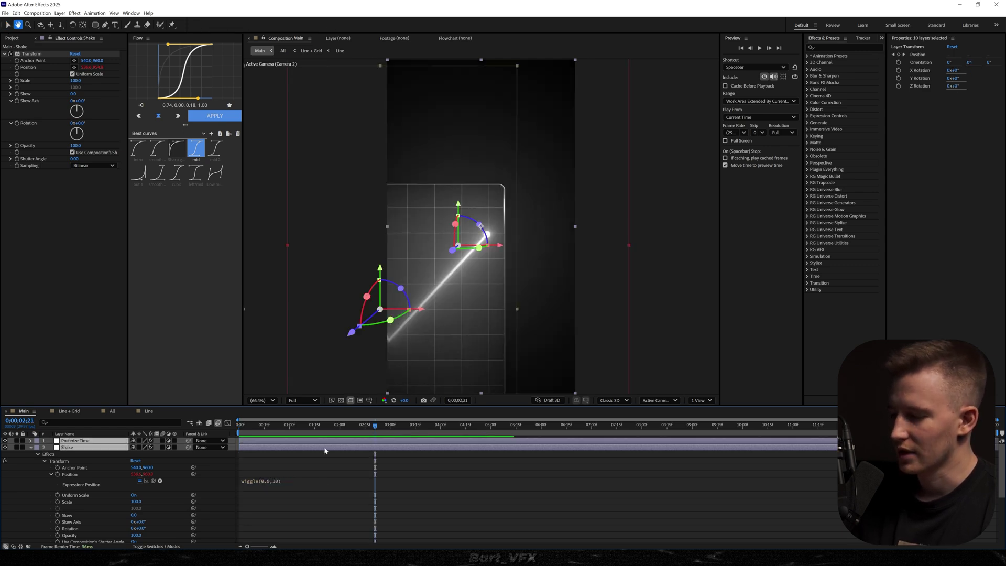
key("u")
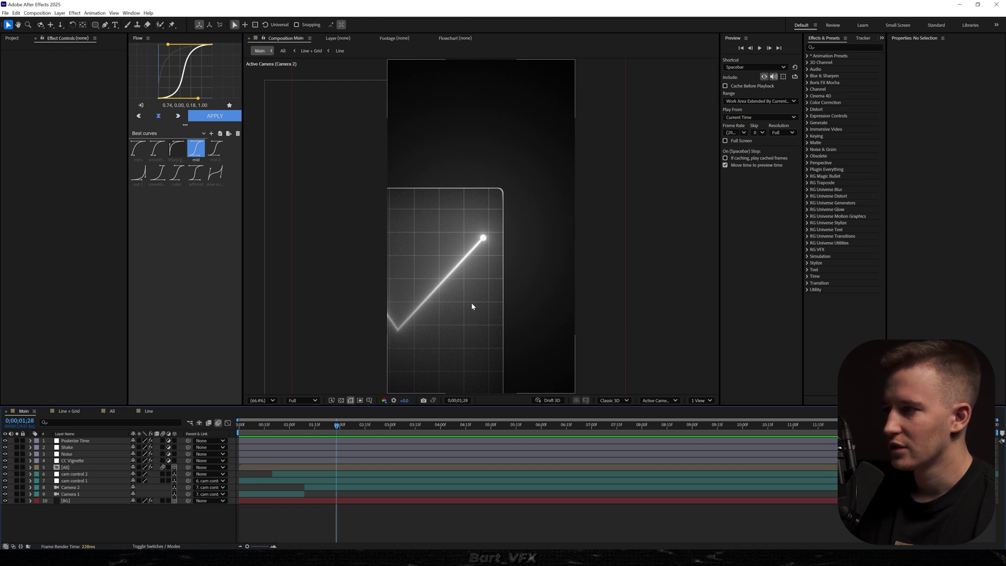
Step: In the nested Line composition, pre-compose the Point and Line layers together as "Line + Point"
double_click(65, 467)
double_click(77, 455)
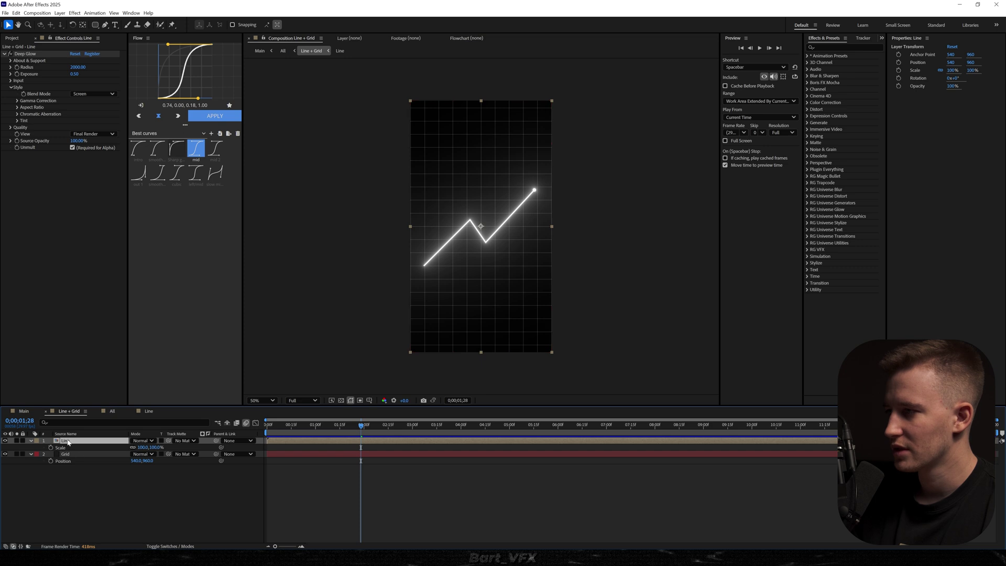
double_click(65, 442)
key("ctrl+a")
right_click(65, 448)
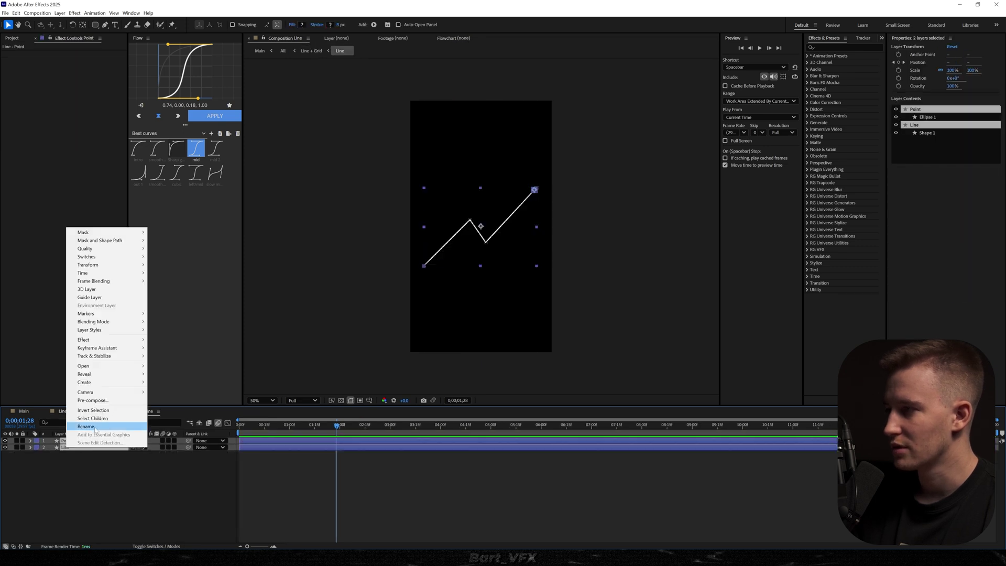
left_click(92, 400)
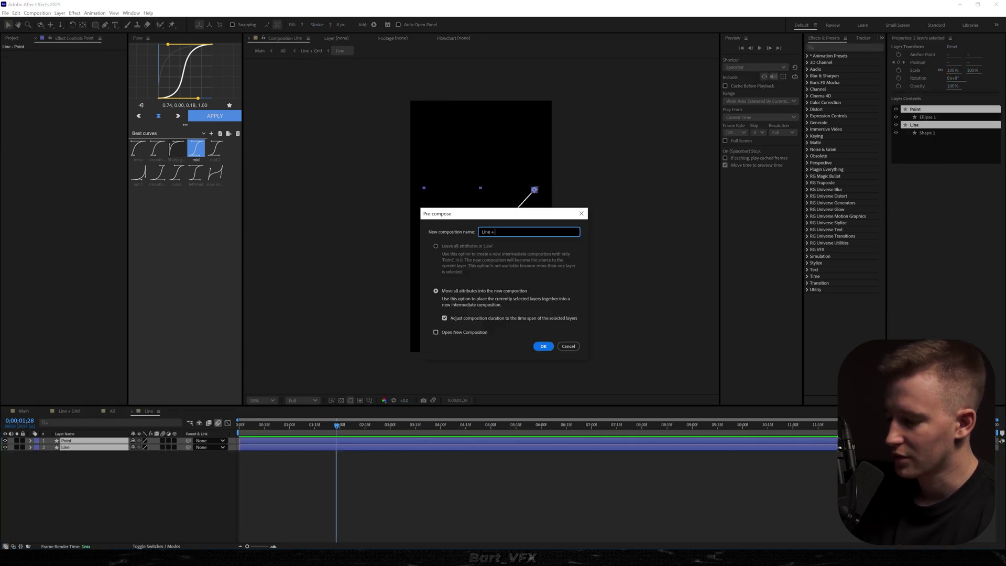
type("Line + Point")
key("Return")
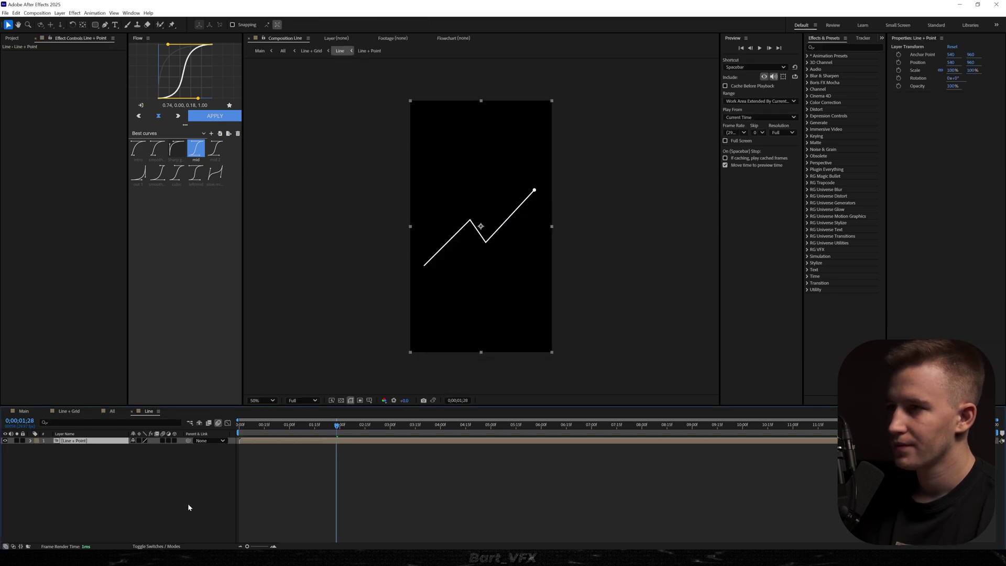
Step: Scale down the Line + Point layer so the chart line sits smaller on the grid, and return to Main
key("s")
left_click_drag(141, 447, 103, 454)
left_click(112, 411)
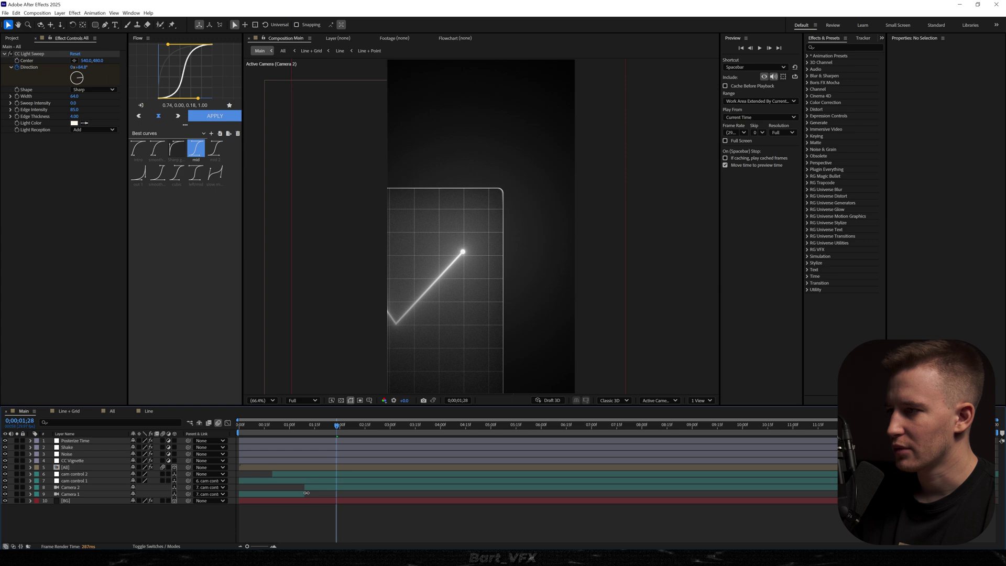
Step: Adjust Camera 2's position to reframe the shot around the end of the smaller chart line
left_click(309, 491)
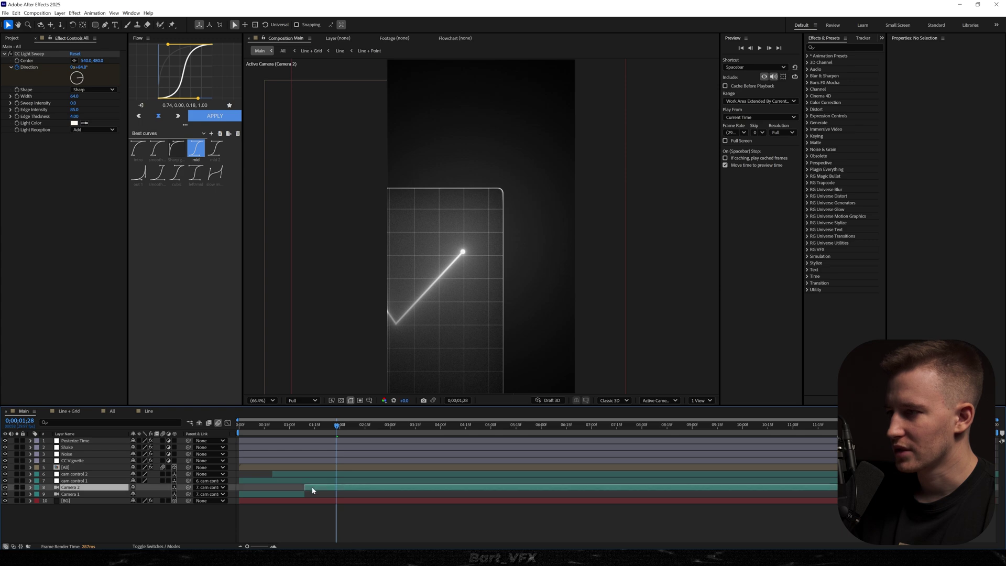
key("p")
key("Home")
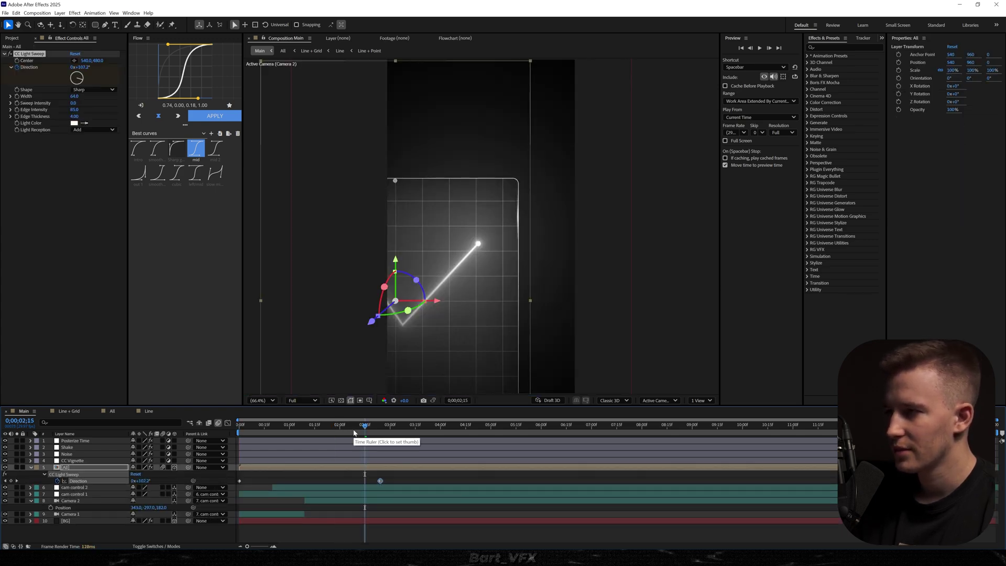
Step: Play back the Main composition from the start, hide the Posterize Time layer, and play it back again
key("Home")
key("space")
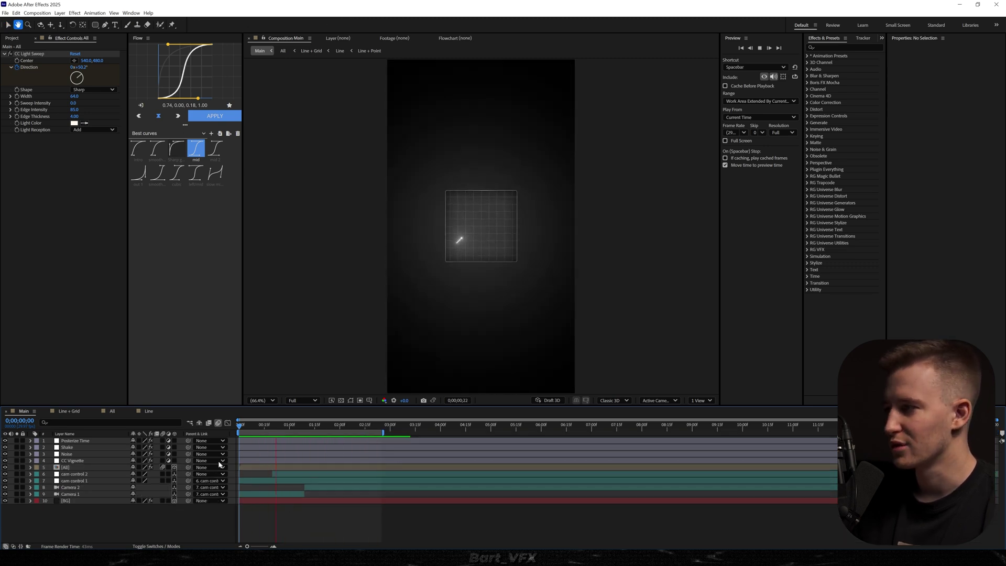
key("space")
left_click(5, 440)
key("Home")
key("space")
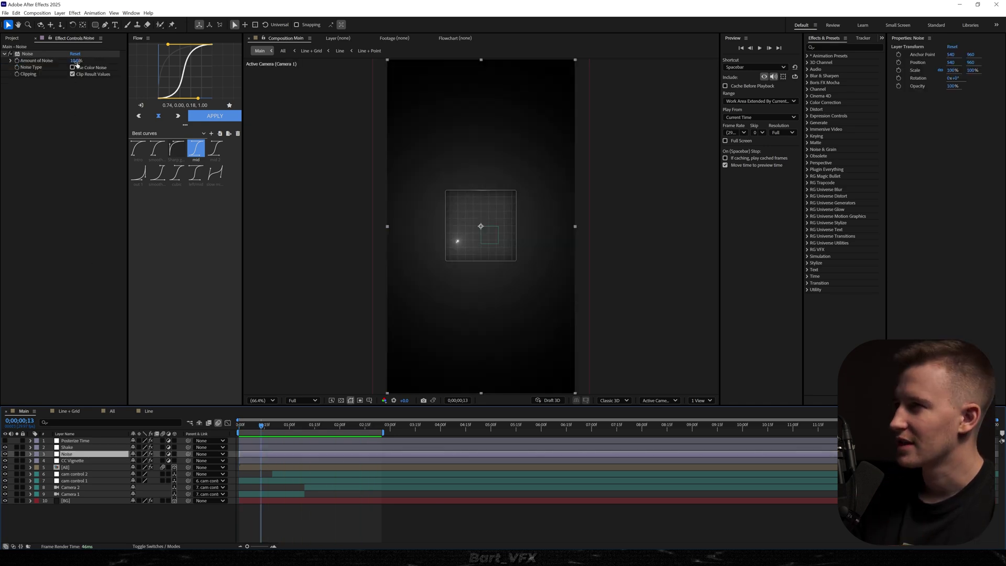
Step: Set the Noise layer's amount of noise to 7%
left_click(76, 61)
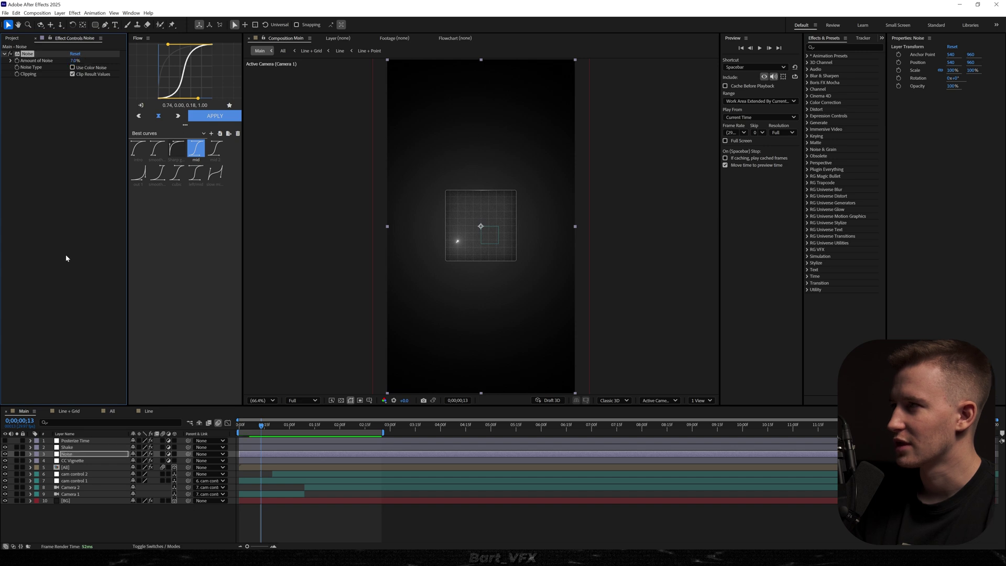
Step: Play back the Main composition from the start to check the added noise
key("space")
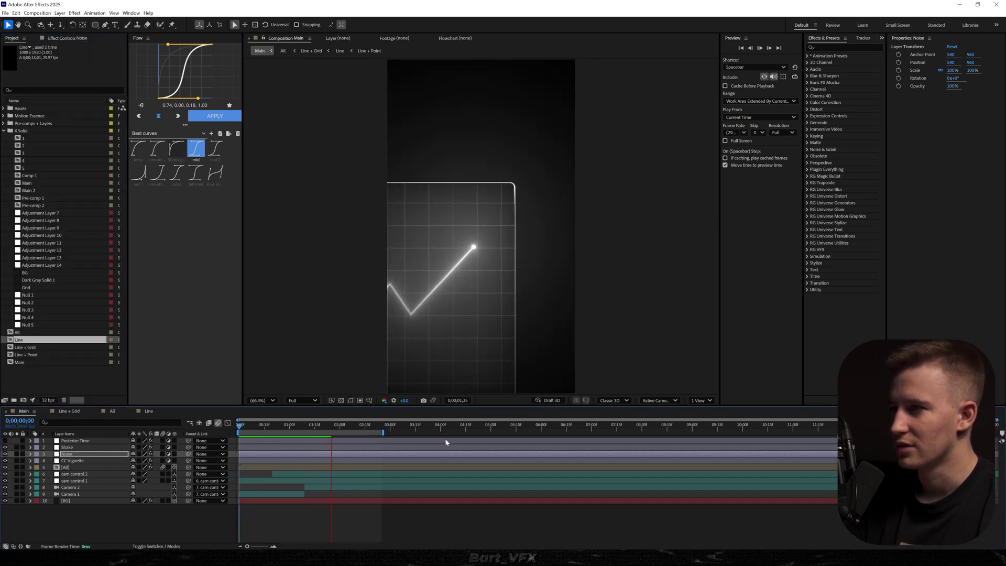
key("space")
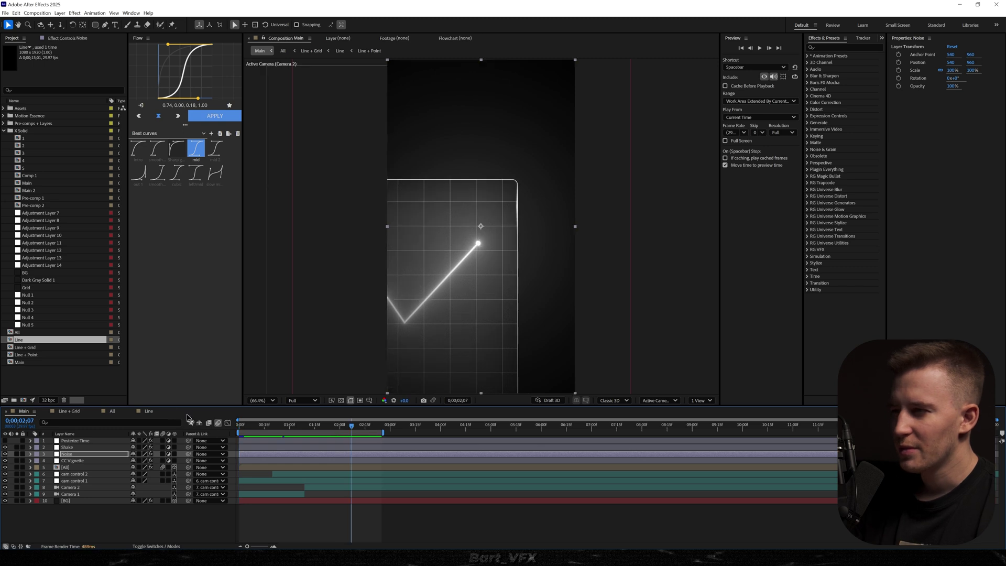
Step: Add the text "goal" just above the line's end point in the Line composition and scale it to 83.6%
left_click(150, 411)
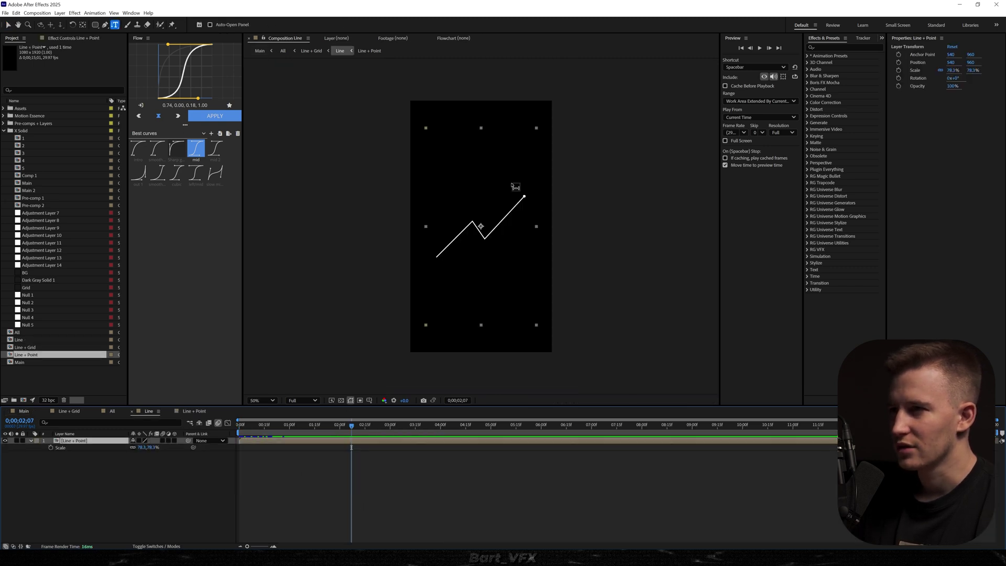
left_click(522, 190)
type("goal")
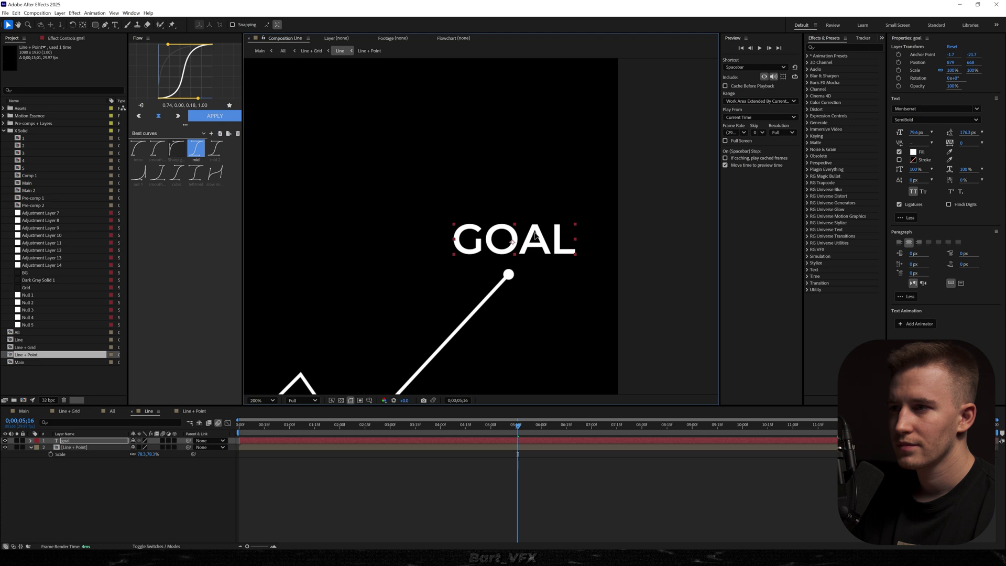
left_click_drag(537, 236, 533, 236)
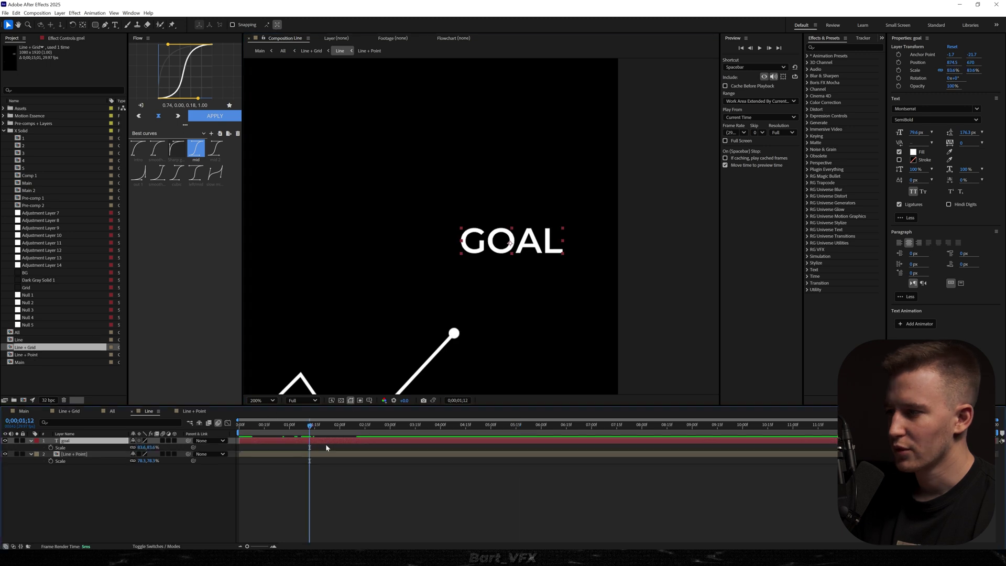
Step: Keyframe the goal text's opacity to fade in from 0% at 0;00;01;12 to 100% a few frames after
key("alt+shift+t")
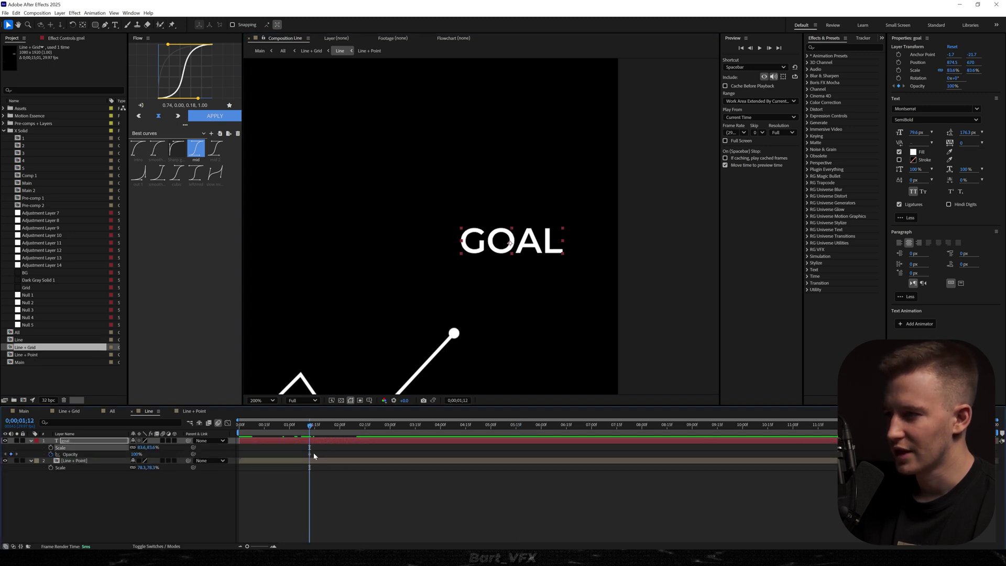
left_click(314, 455)
left_click_drag(137, 454, 120, 454)
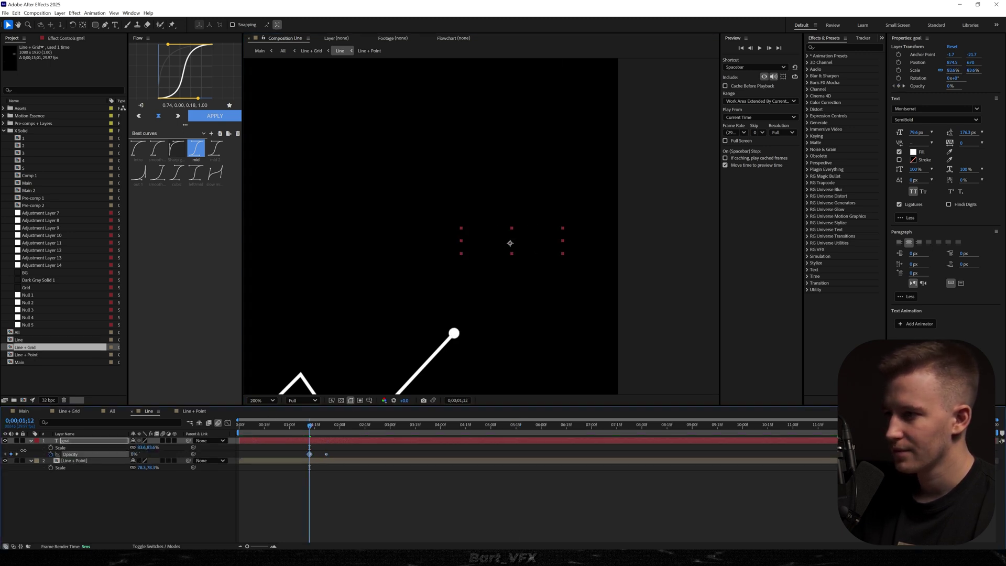